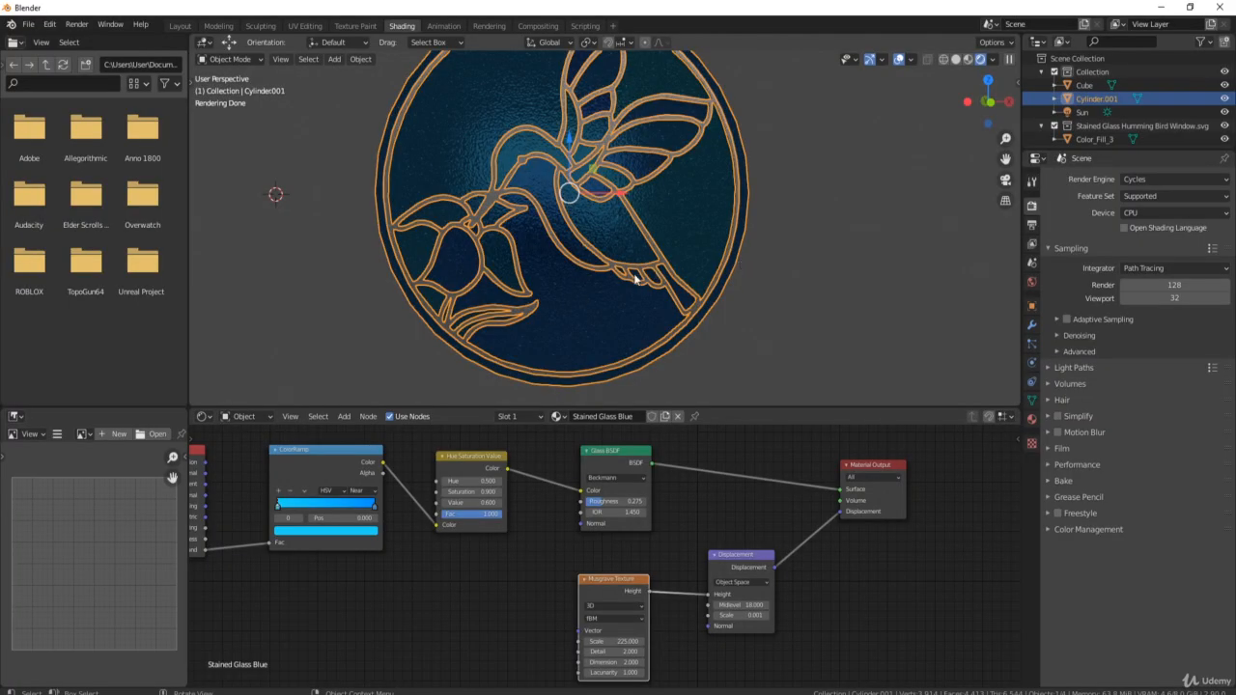
Step: Add a second material slot to the Cylinder.001 glass object and create a new material in it
{"action": "left_click", "coordinate": [1031, 418]}
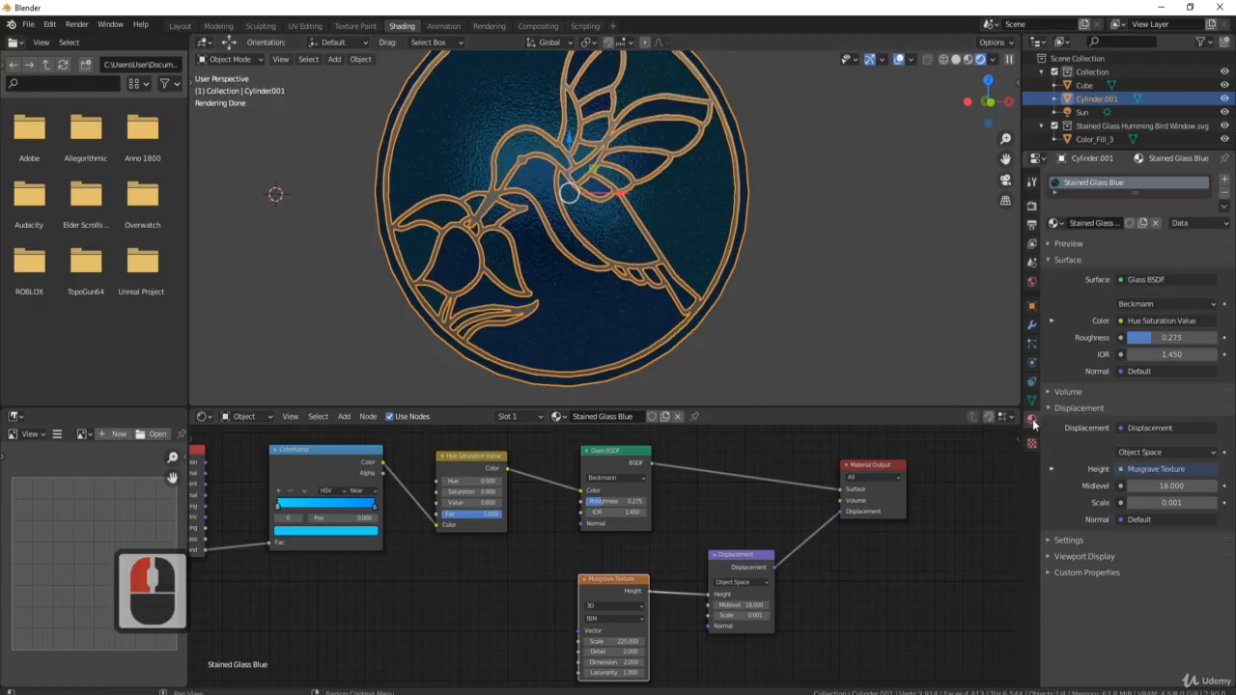
{"action": "left_click", "coordinate": [1223, 182]}
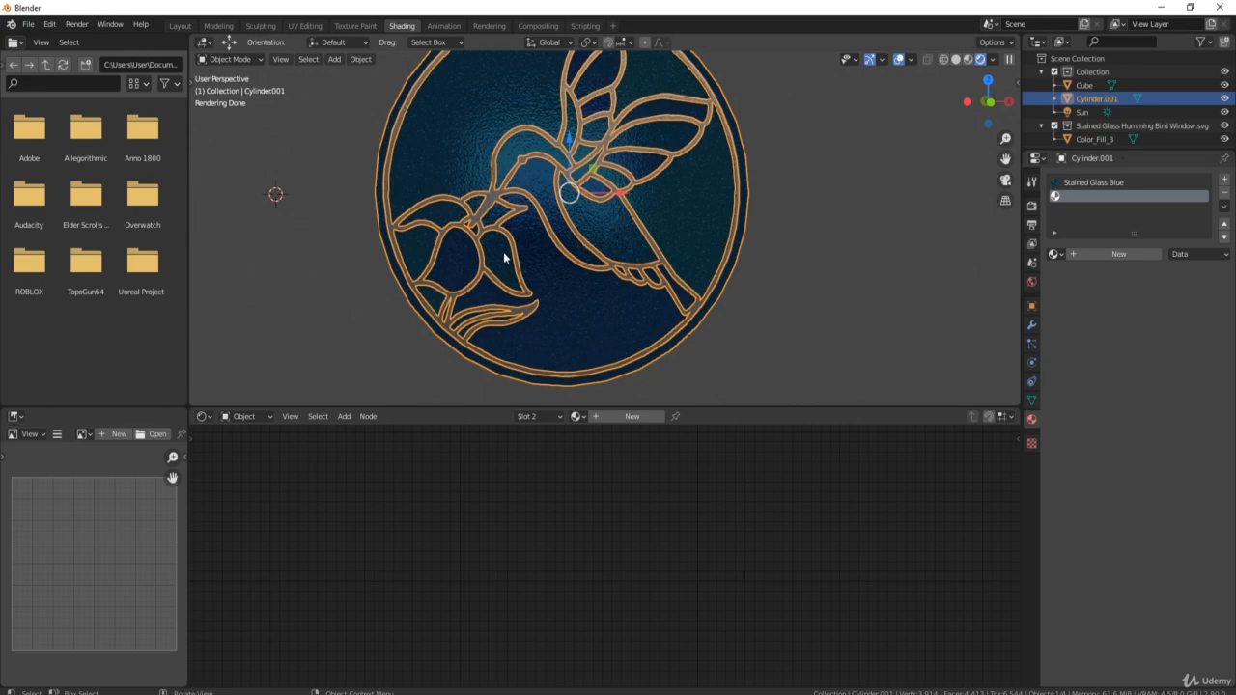
{"action": "left_click", "coordinate": [1120, 253]}
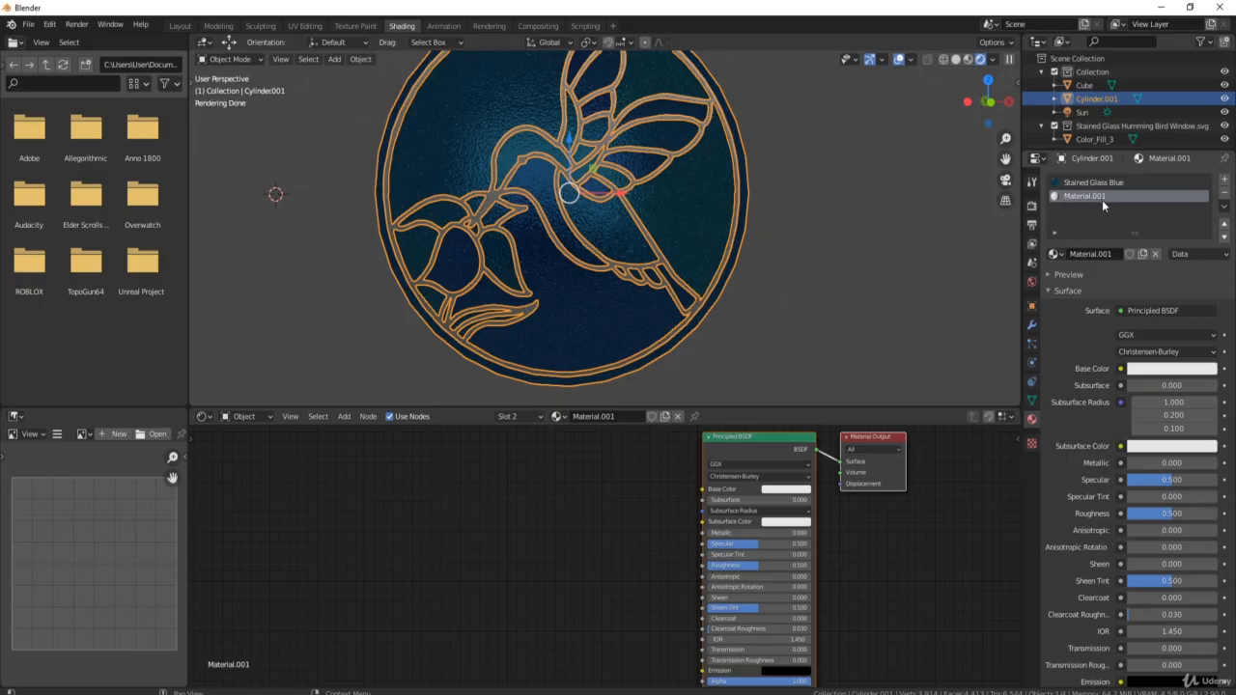
Step: Copy the "Stained Glass" part of the blue material's name and rename the new second material "Stained Glass Orange"
{"action": "double_click", "coordinate": [1137, 183]}
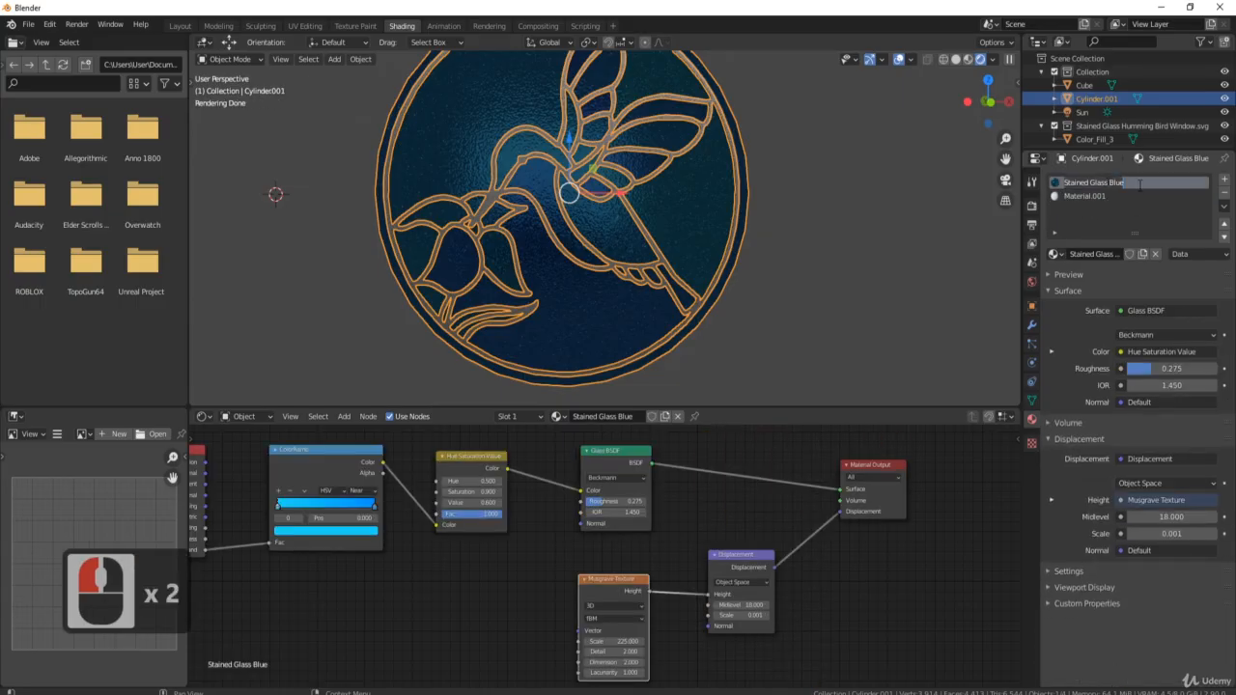
{"action": "left_click", "coordinate": [1109, 182]}
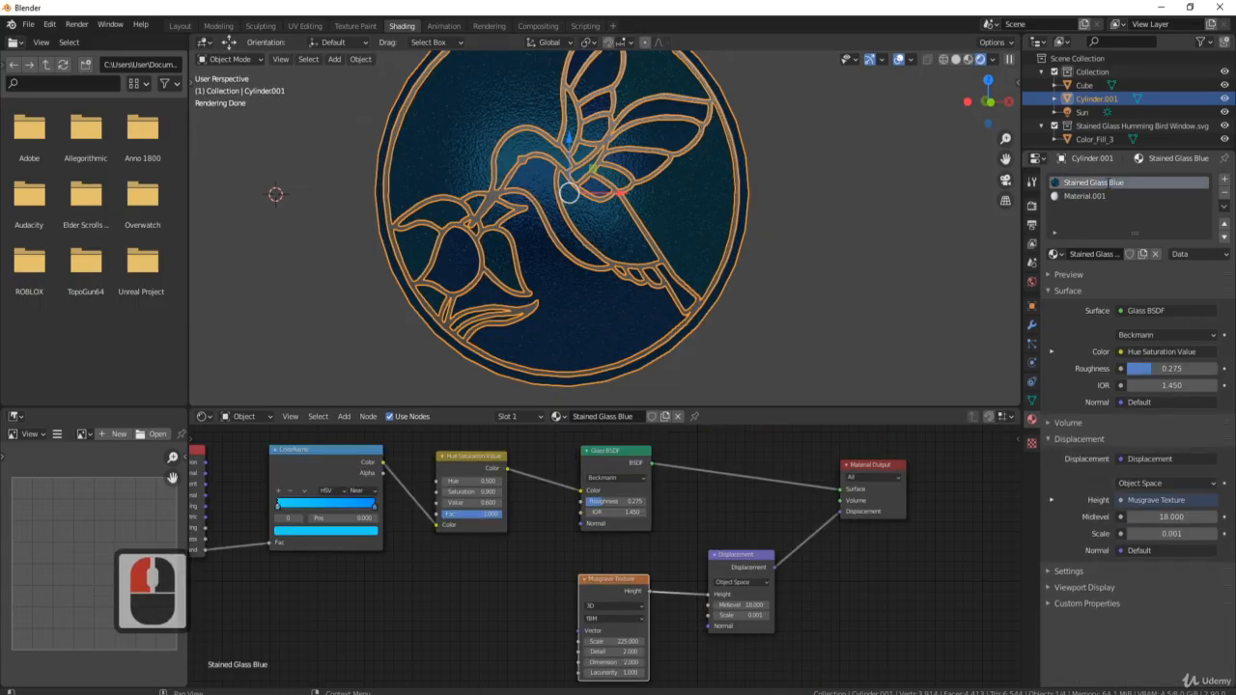
{"action": "left_click_drag", "start_coordinate": [1109, 182], "coordinate": [1056, 183]}
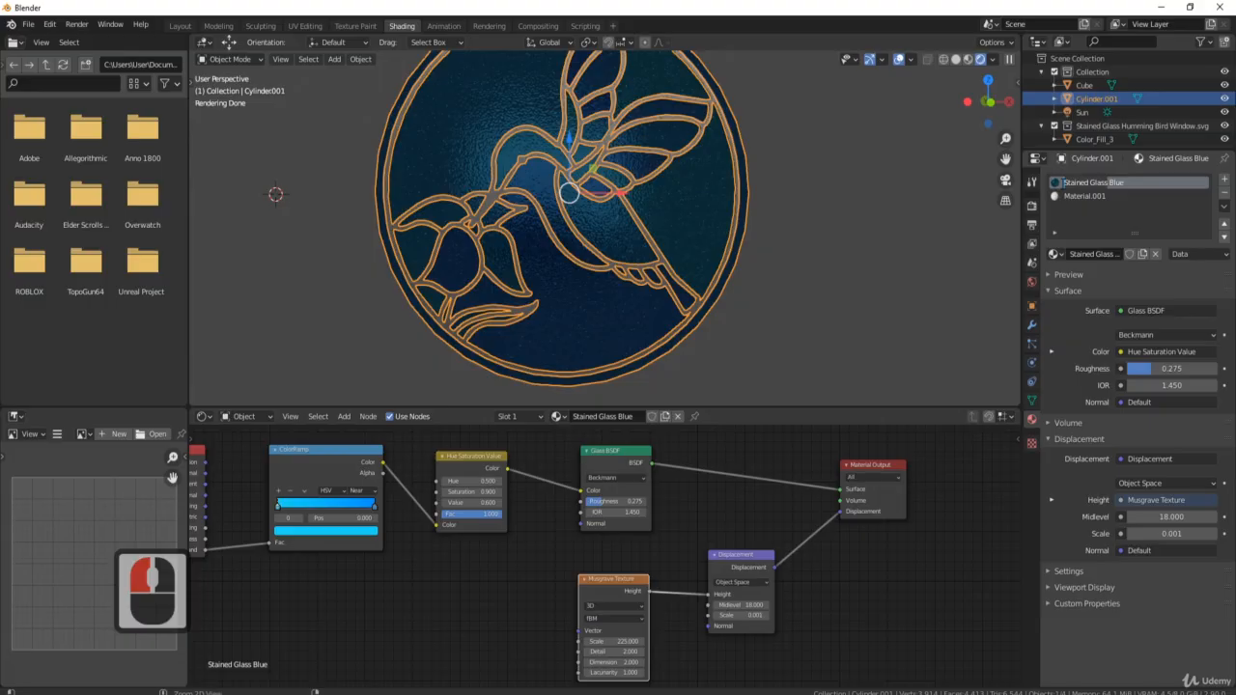
{"action": "key", "text": "ctrl+c"}
{"action": "double_click", "coordinate": [1081, 196]}
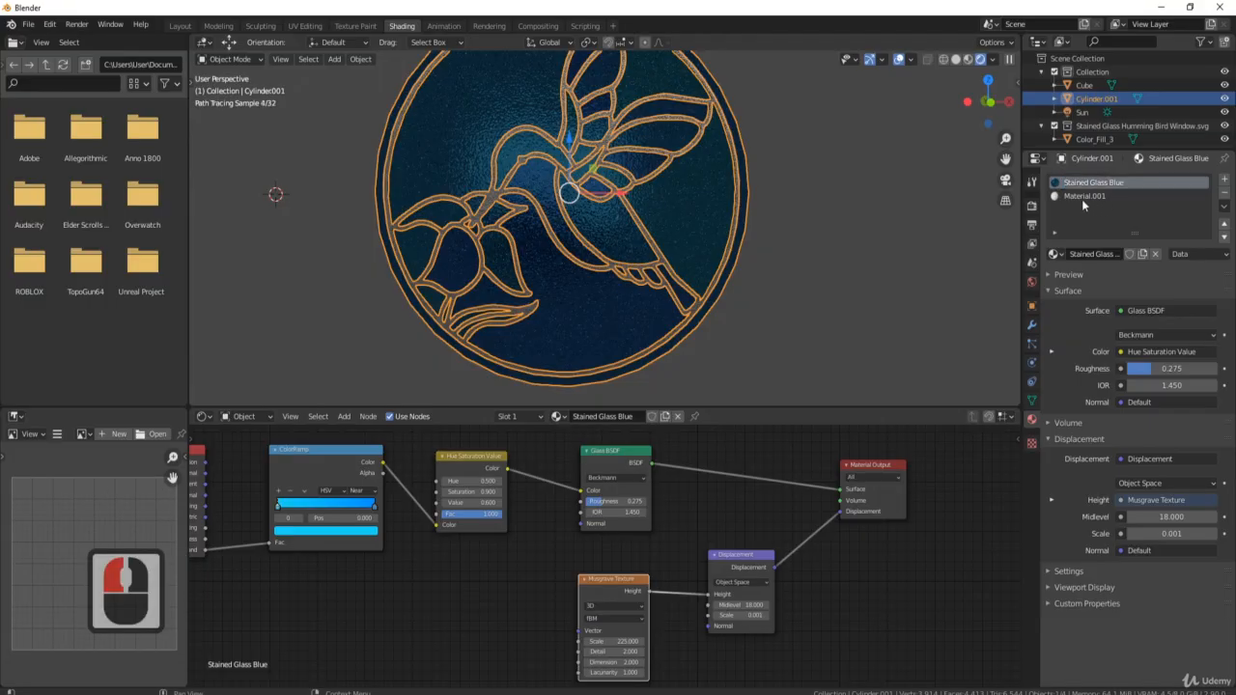
{"action": "left_click", "coordinate": [1082, 196]}
{"action": "key", "text": "ctrl+v"}
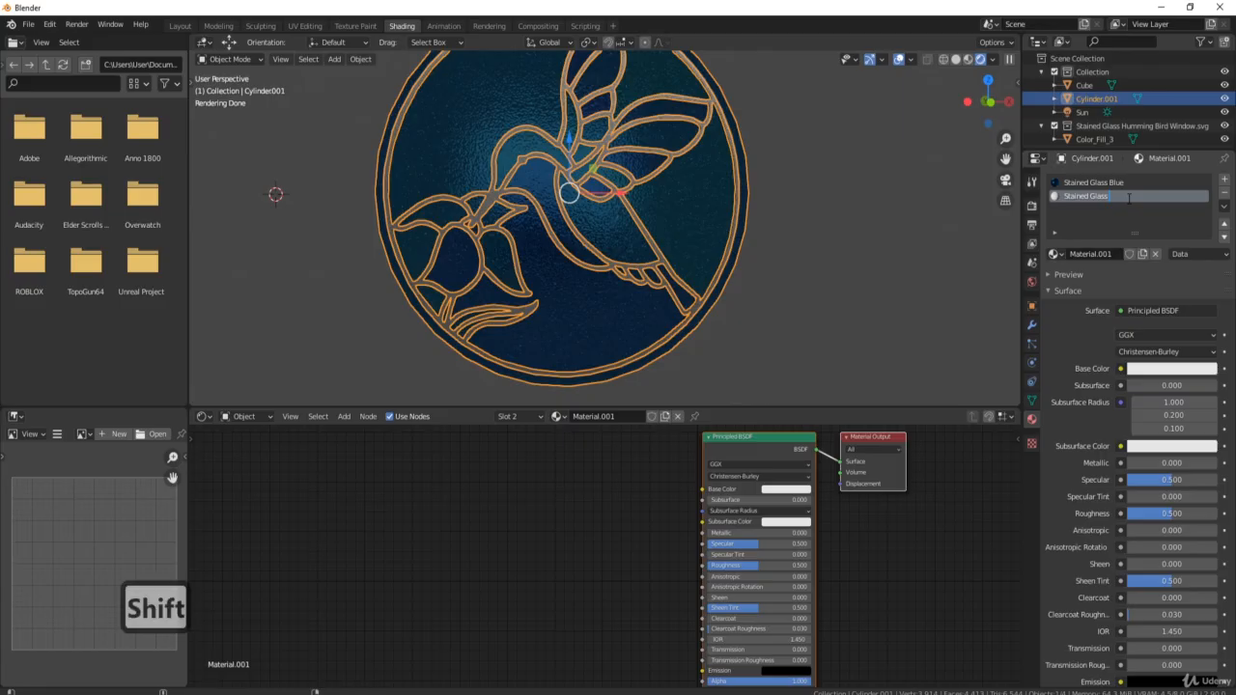
{"action": "type", "text": "Orange"}
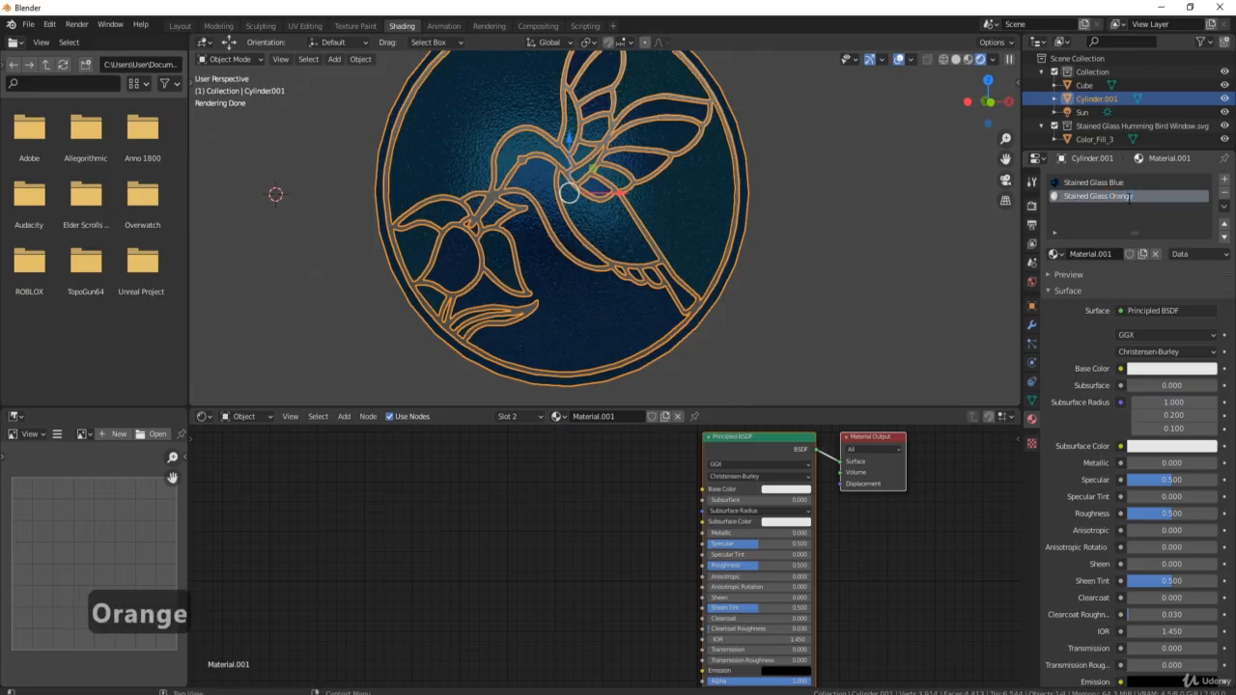
{"action": "key", "text": "Return"}
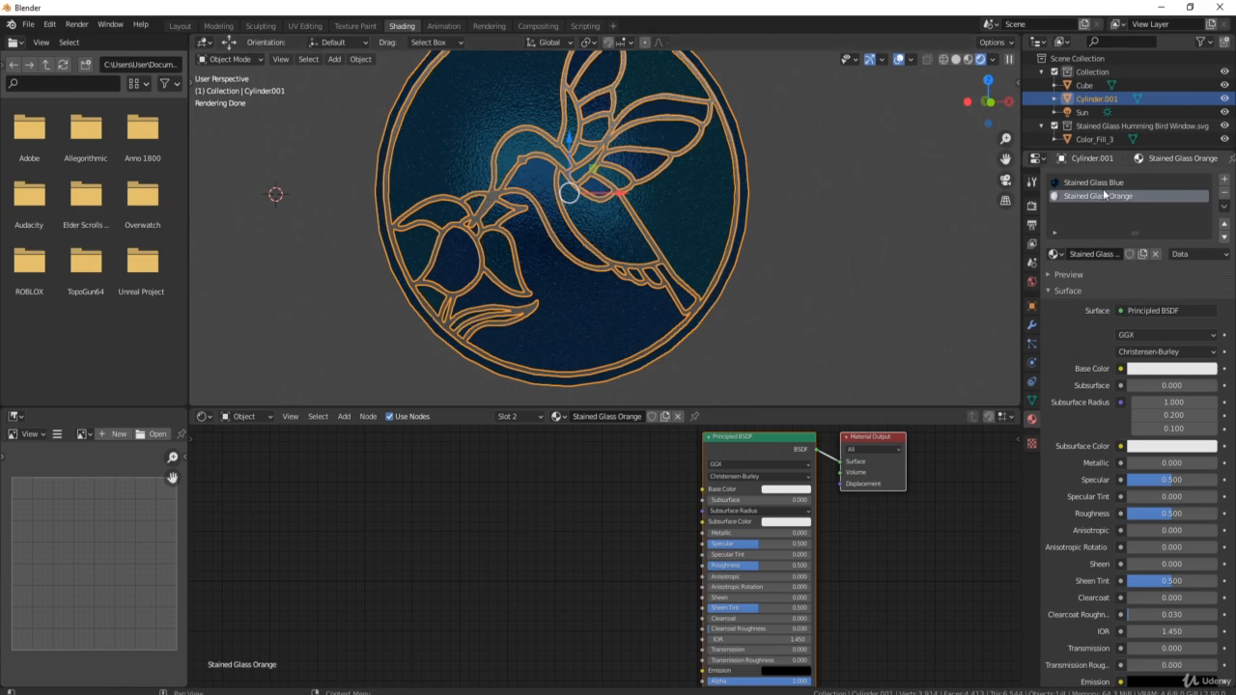
Step: Add a third material slot with a new material and name it "Stained Glass Green"
{"action": "left_click", "coordinate": [1224, 180]}
{"action": "left_click", "coordinate": [1118, 254]}
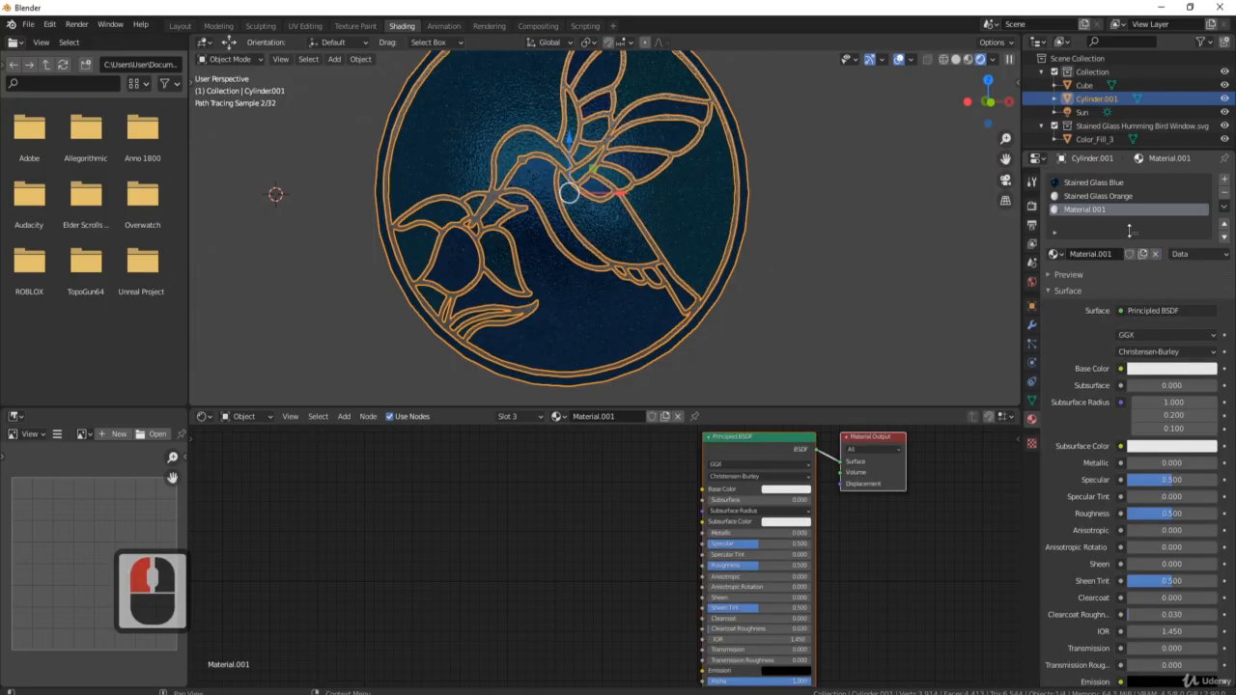
{"action": "double_click", "coordinate": [1100, 210]}
{"action": "key", "text": "ctrl+v"}
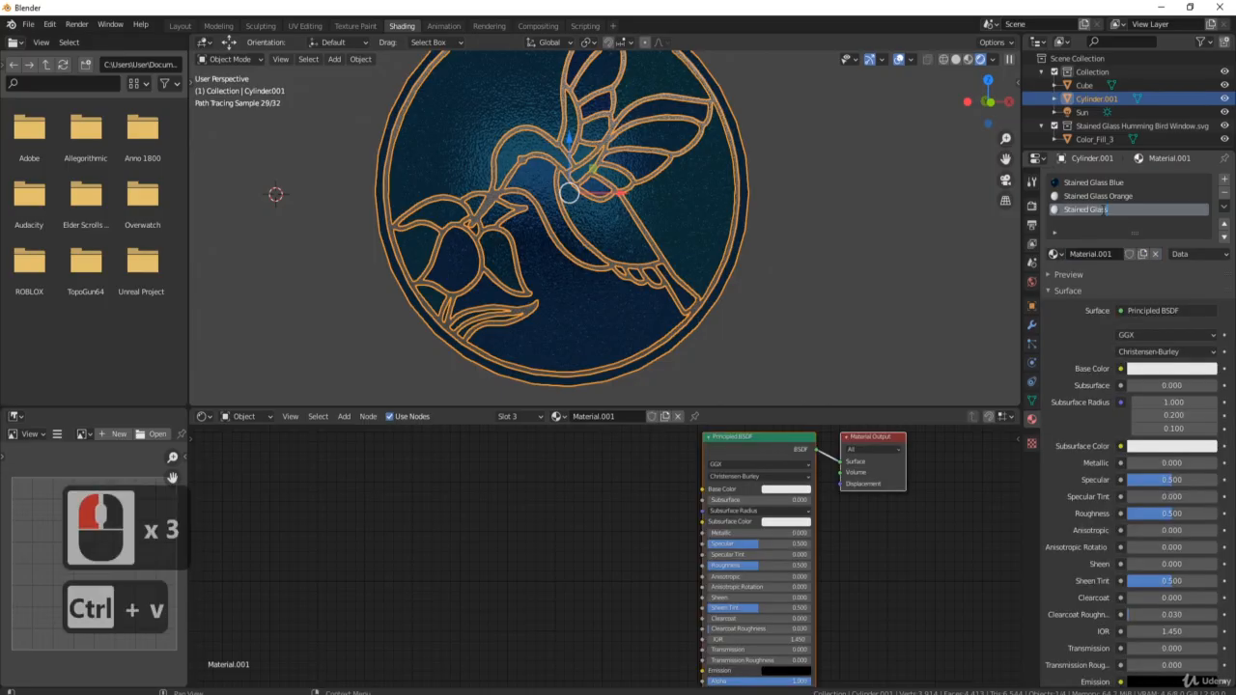
{"action": "type", "text": "Green"}
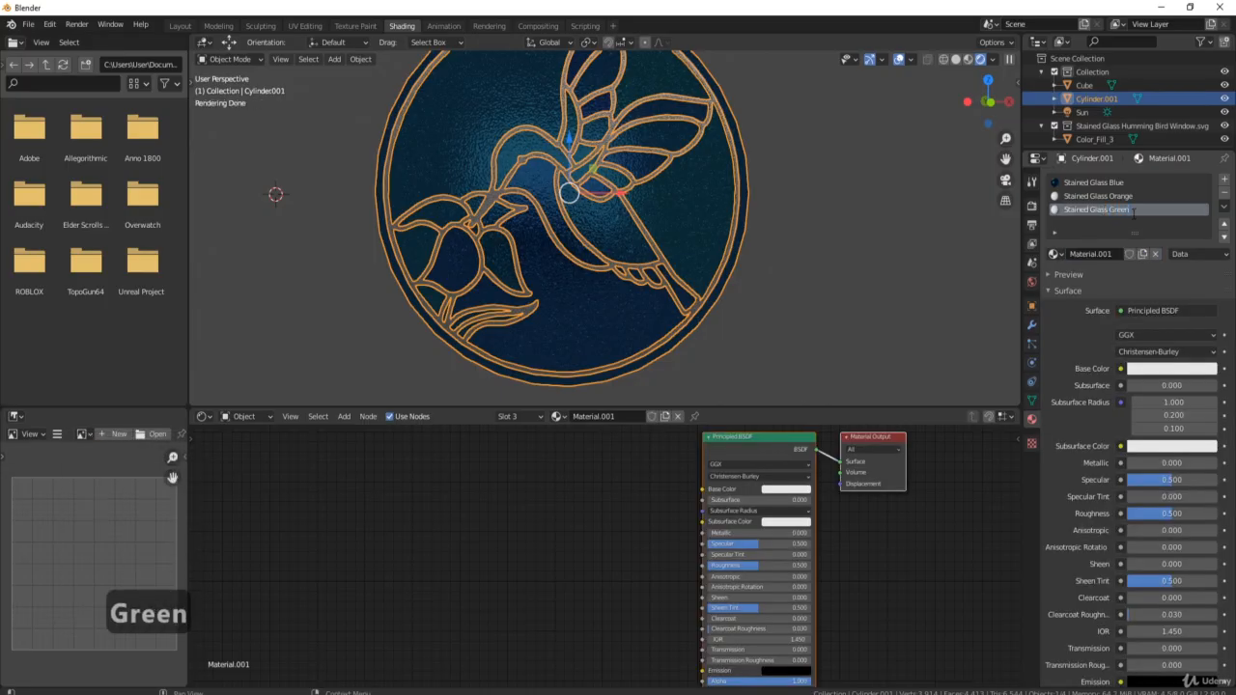
{"action": "key", "text": "Return"}
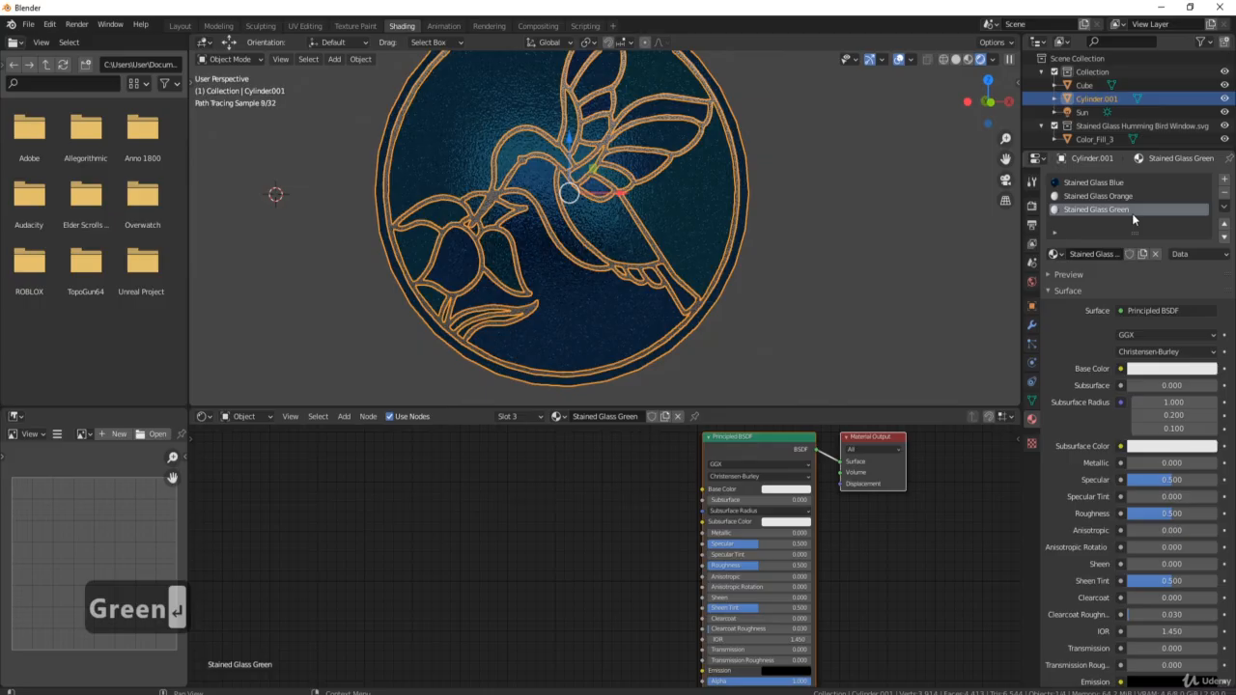
{"action": "key", "text": "F9"}
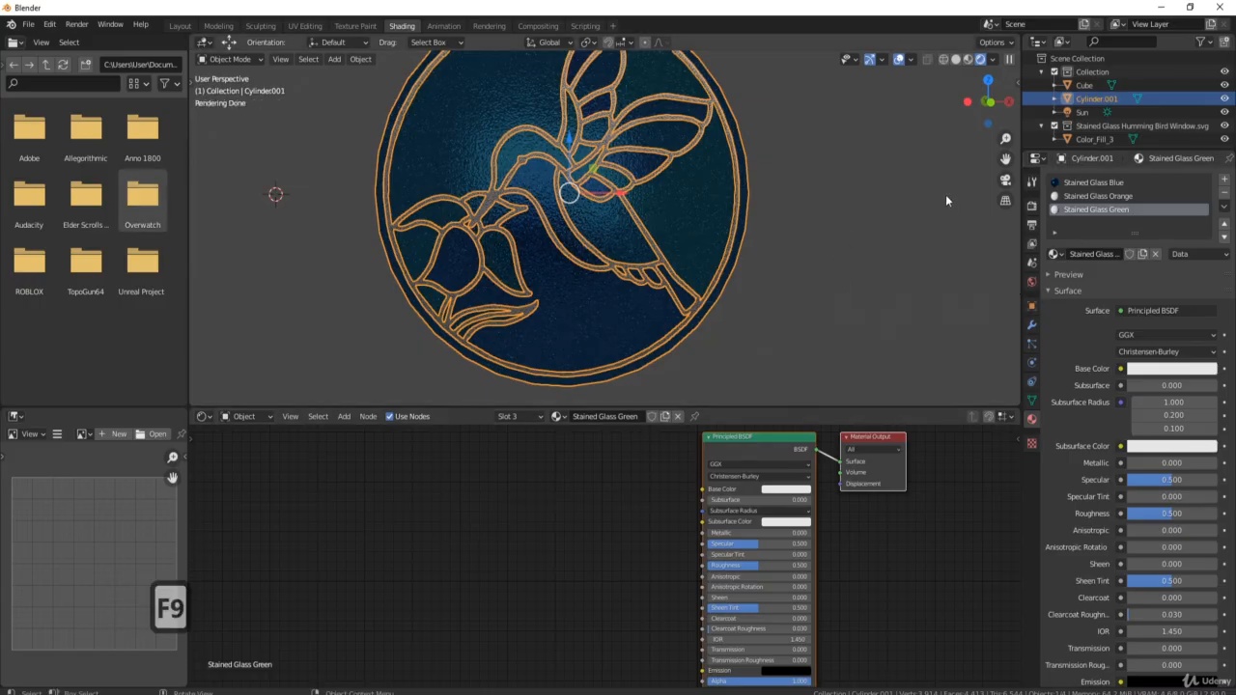
Step: Add a fourth material slot with a new material and name it "Stained Glass Bird Green"
{"action": "left_click", "coordinate": [1225, 180]}
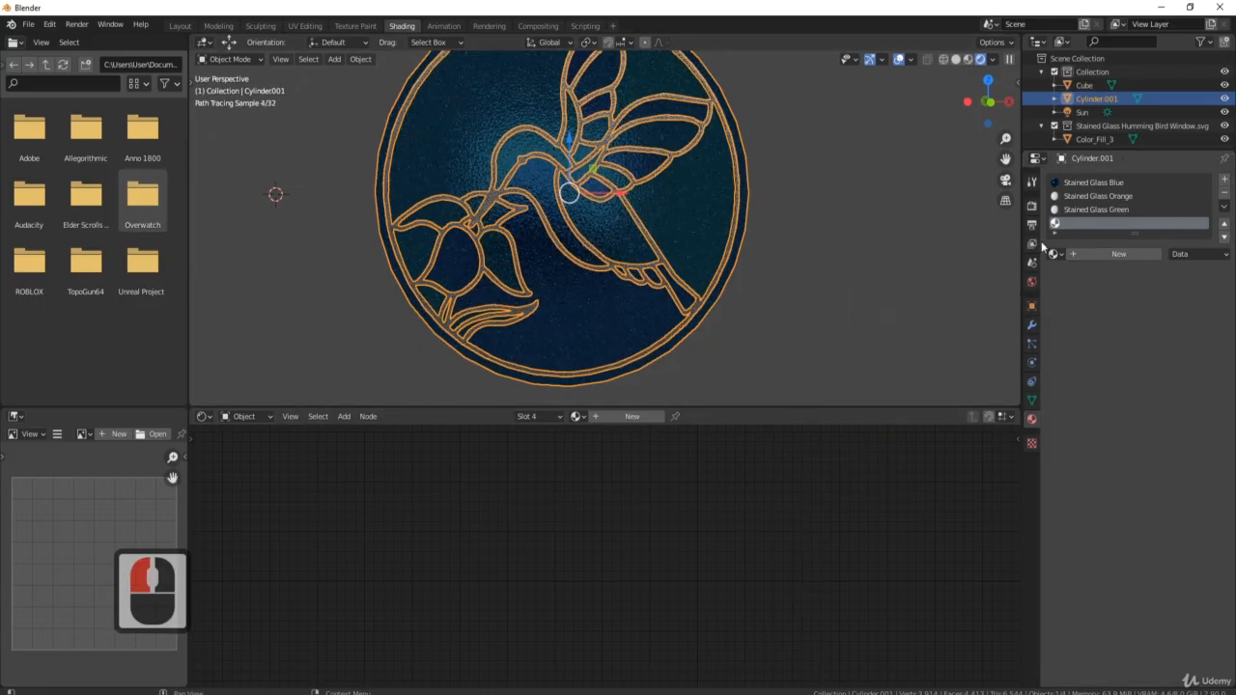
{"action": "left_click", "coordinate": [1120, 254]}
{"action": "double_click", "coordinate": [1110, 222]}
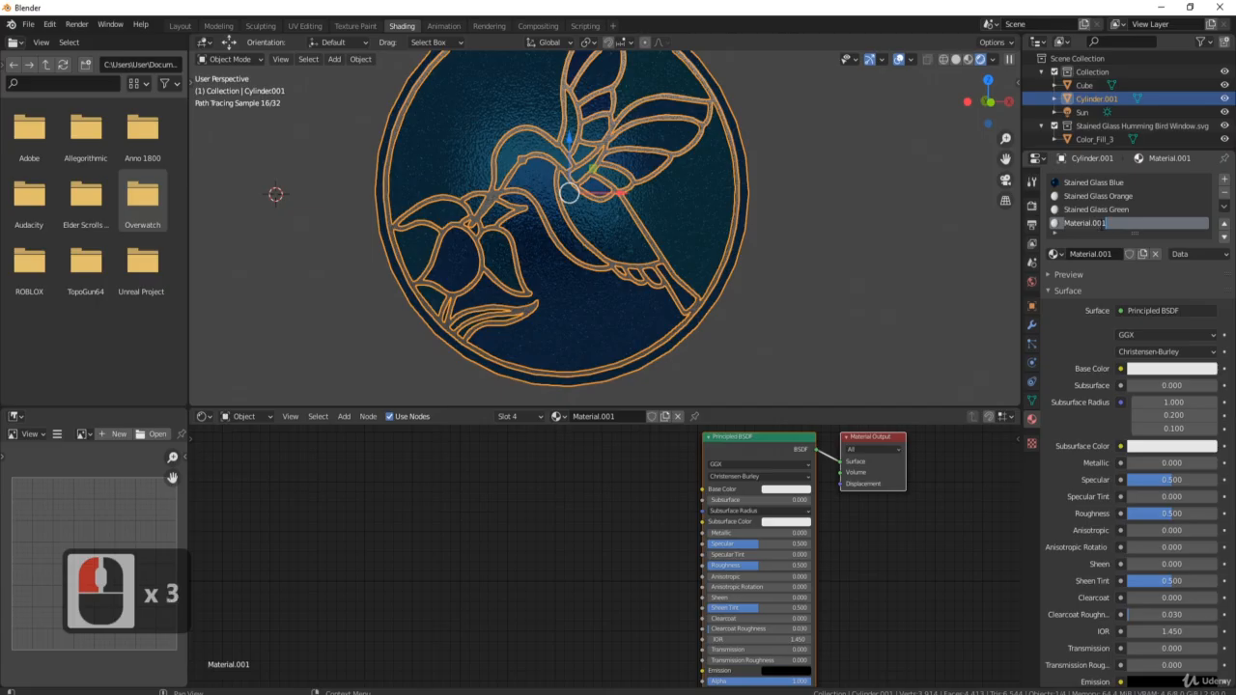
{"action": "key", "text": "ctrl+v"}
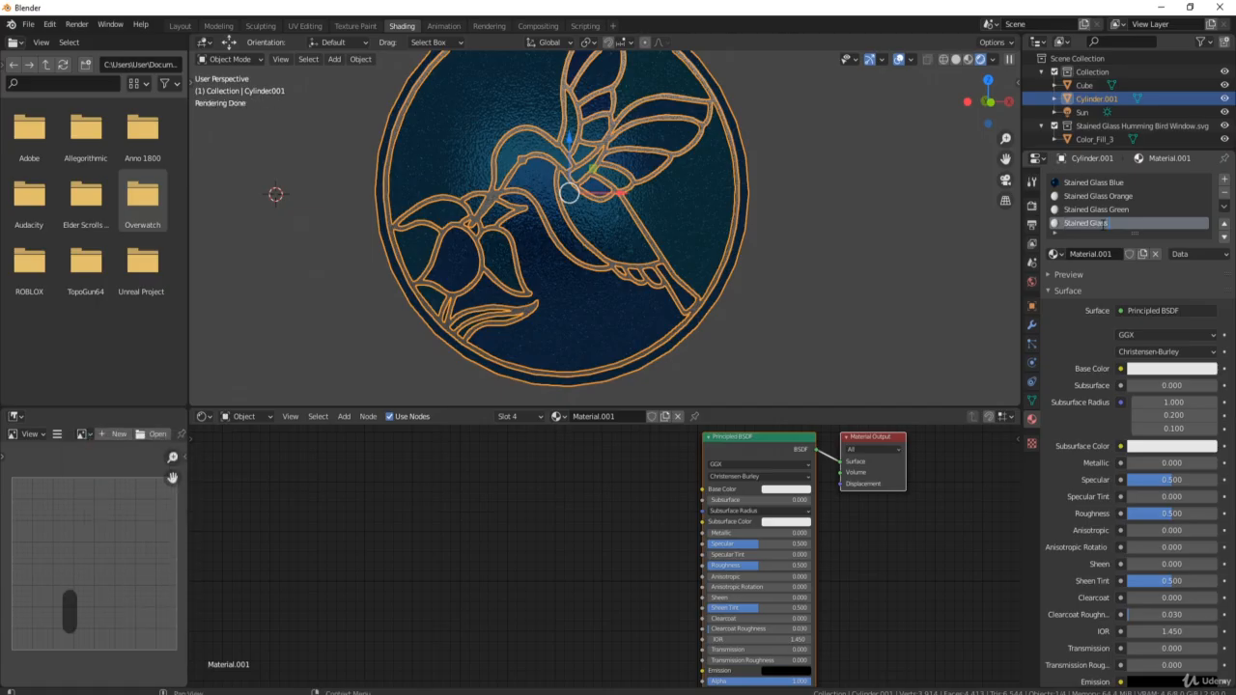
{"action": "type", "text": "Bir"}
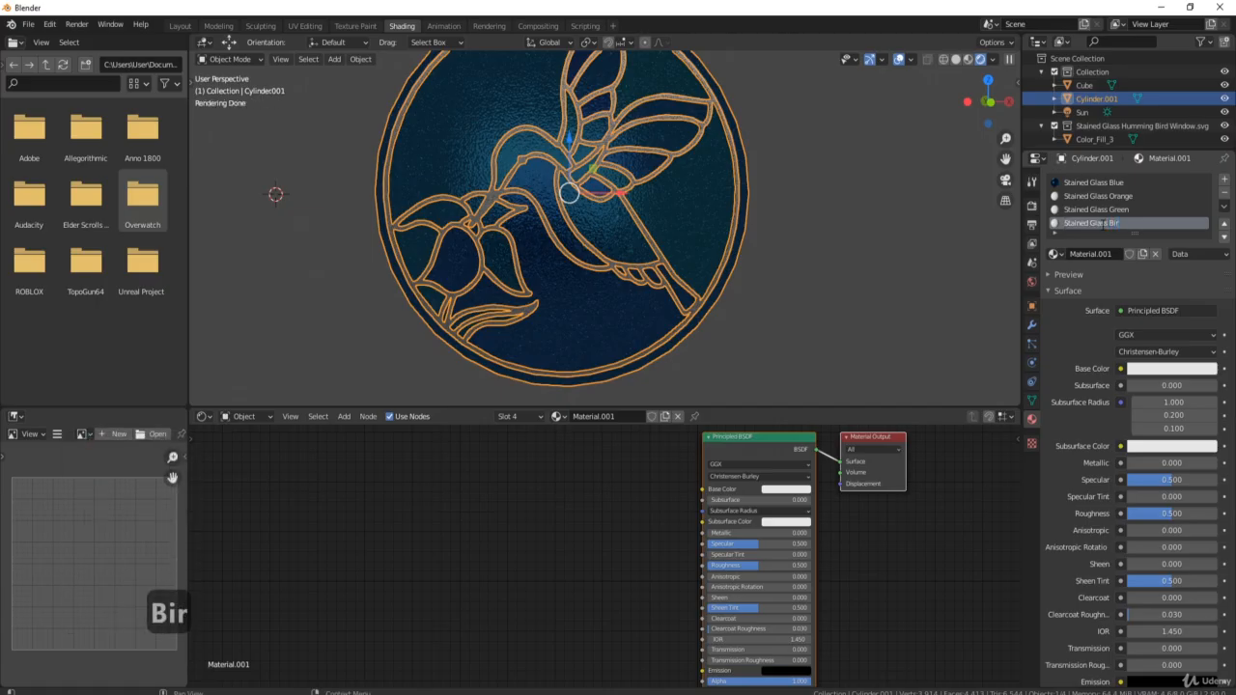
{"action": "type", "text": "d Gr"}
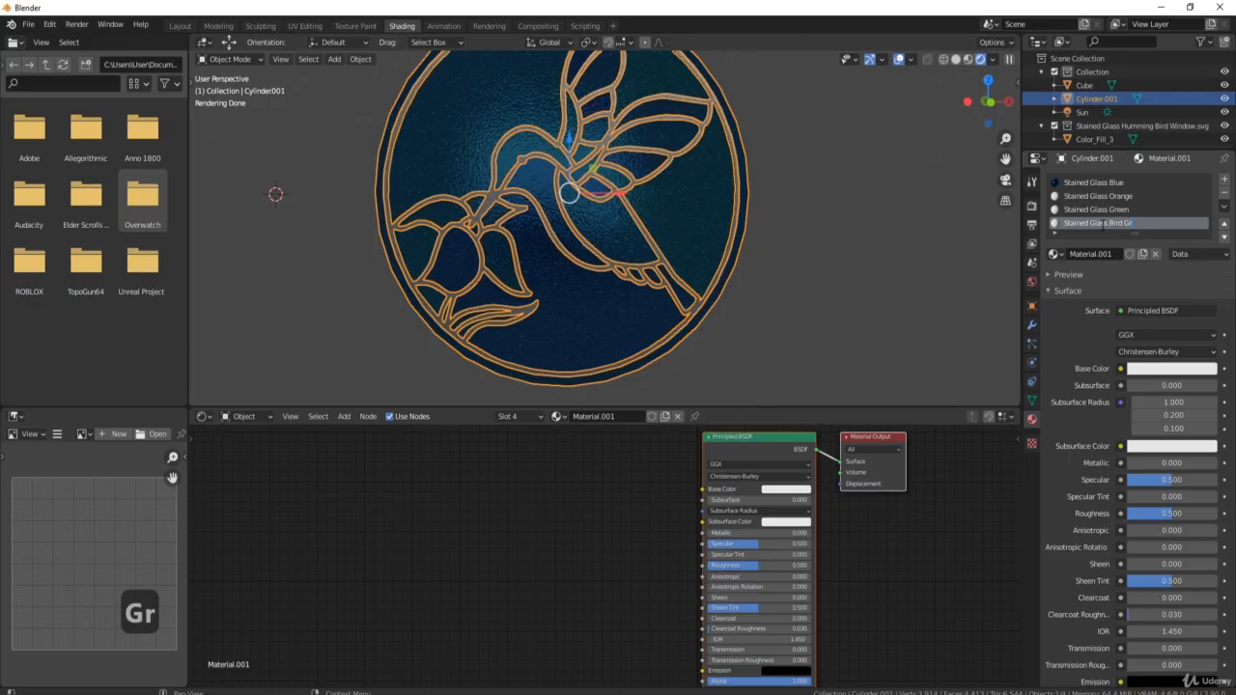
{"action": "type", "text": "een"}
{"action": "type", "text": "n"}
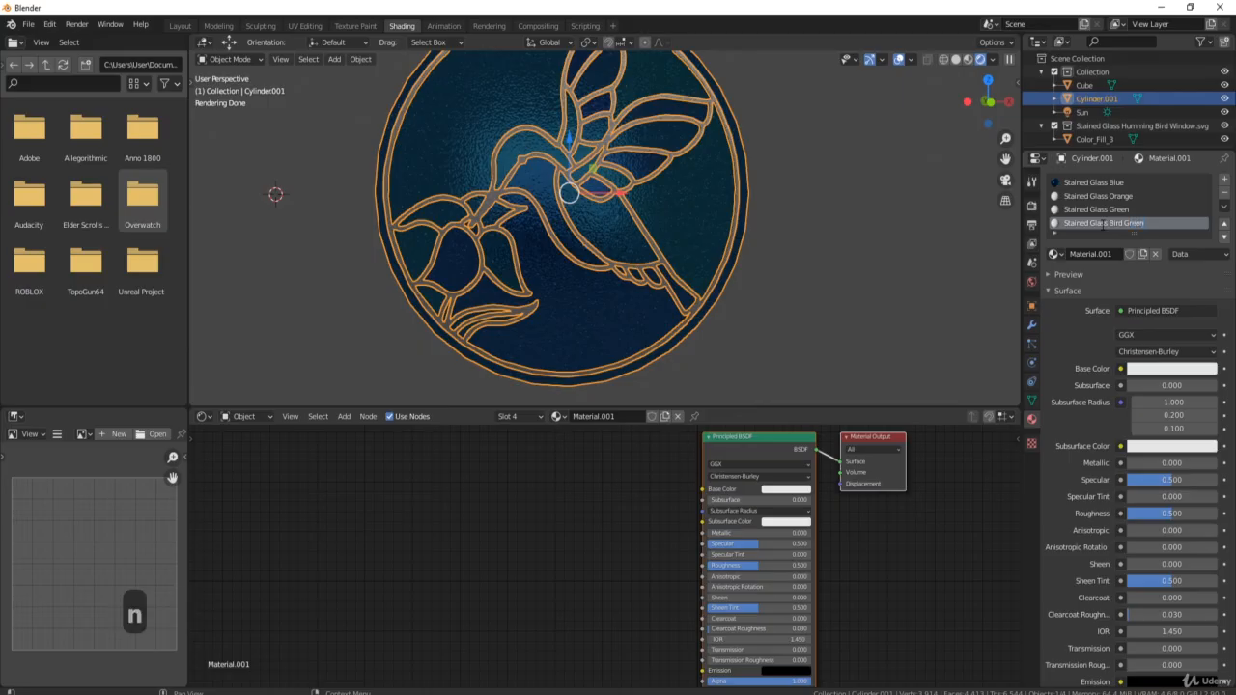
{"action": "key", "text": "Return"}
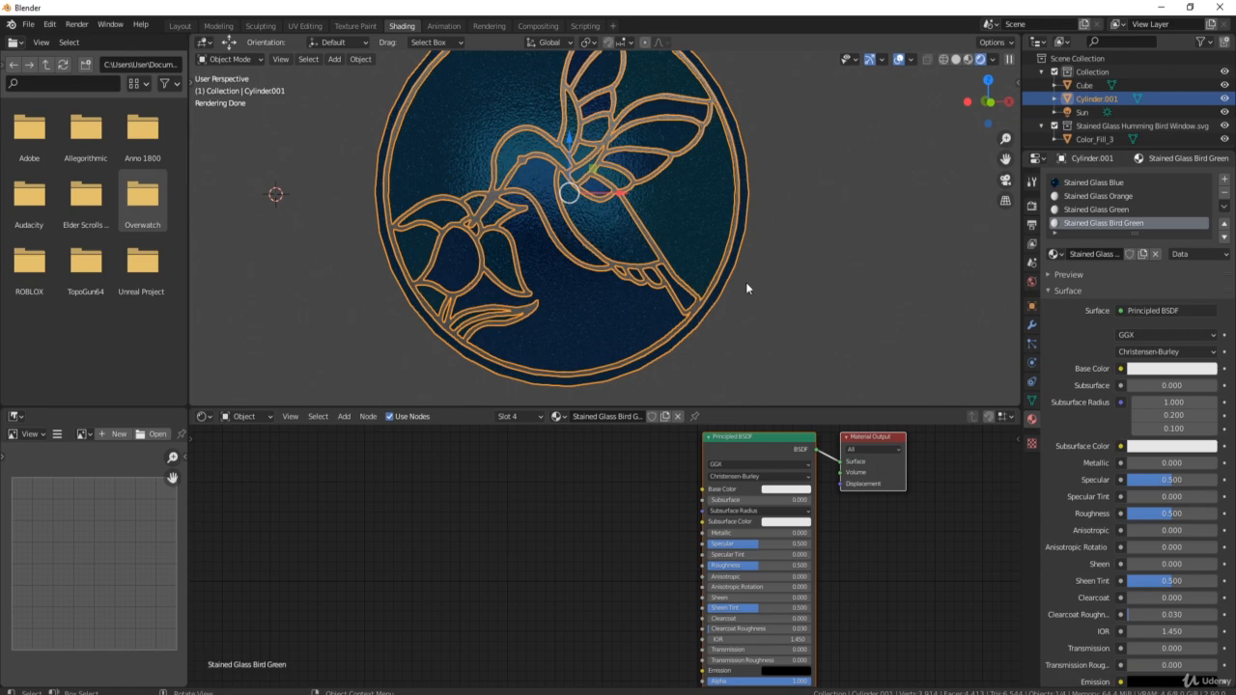
Step: Add a fifth material slot with a new material and name it "Stained Glass Red"
{"action": "left_click", "coordinate": [1224, 178]}
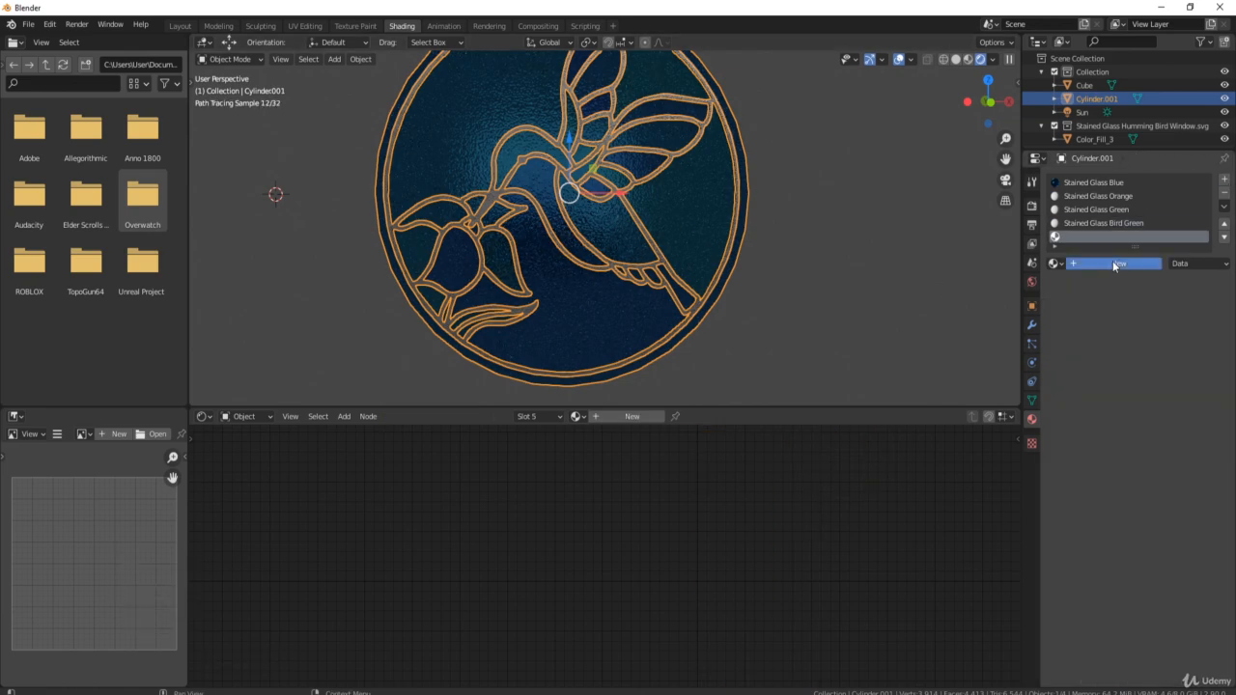
{"action": "left_click", "coordinate": [1112, 263]}
{"action": "double_click", "coordinate": [1087, 236]}
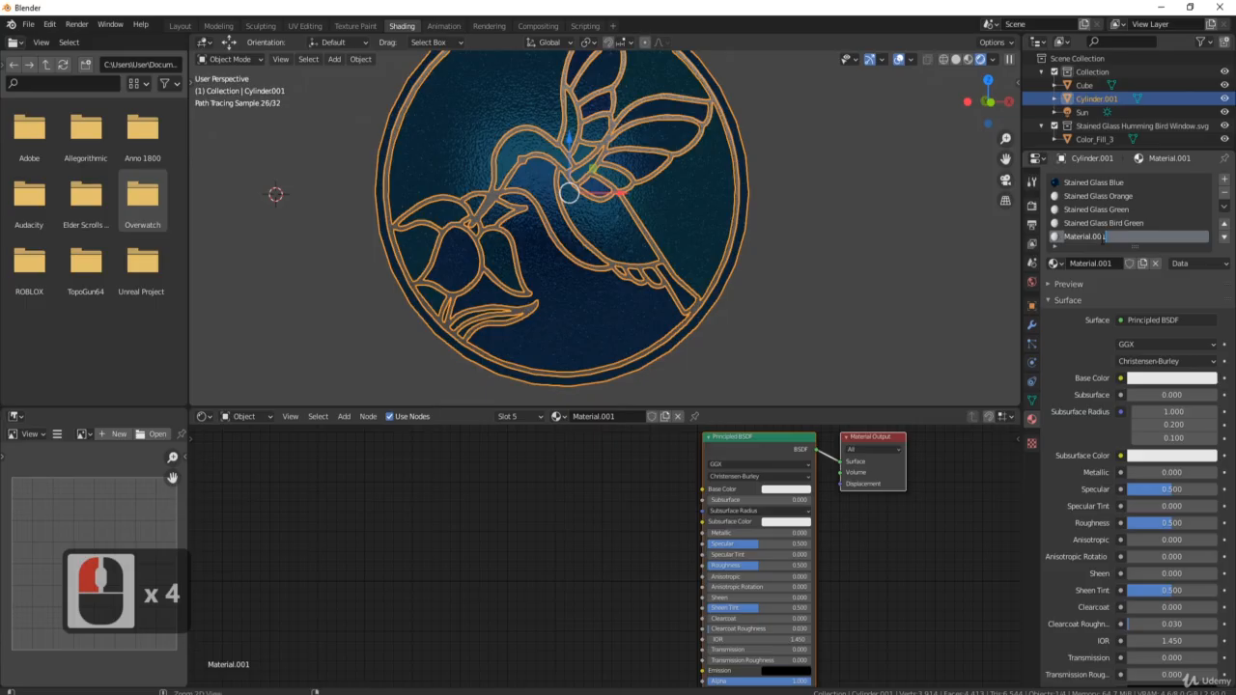
{"action": "type", "text": "Stained Glass"}
{"action": "type", "text": "Red"}
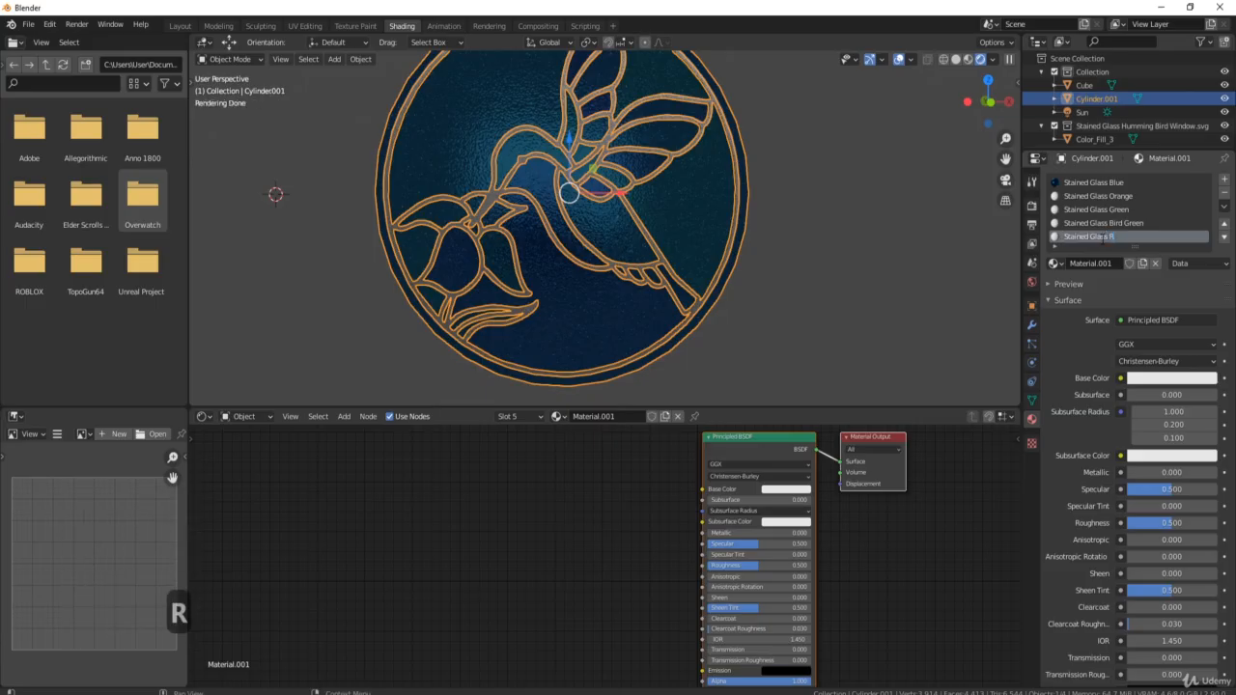
{"action": "key", "text": "Return"}
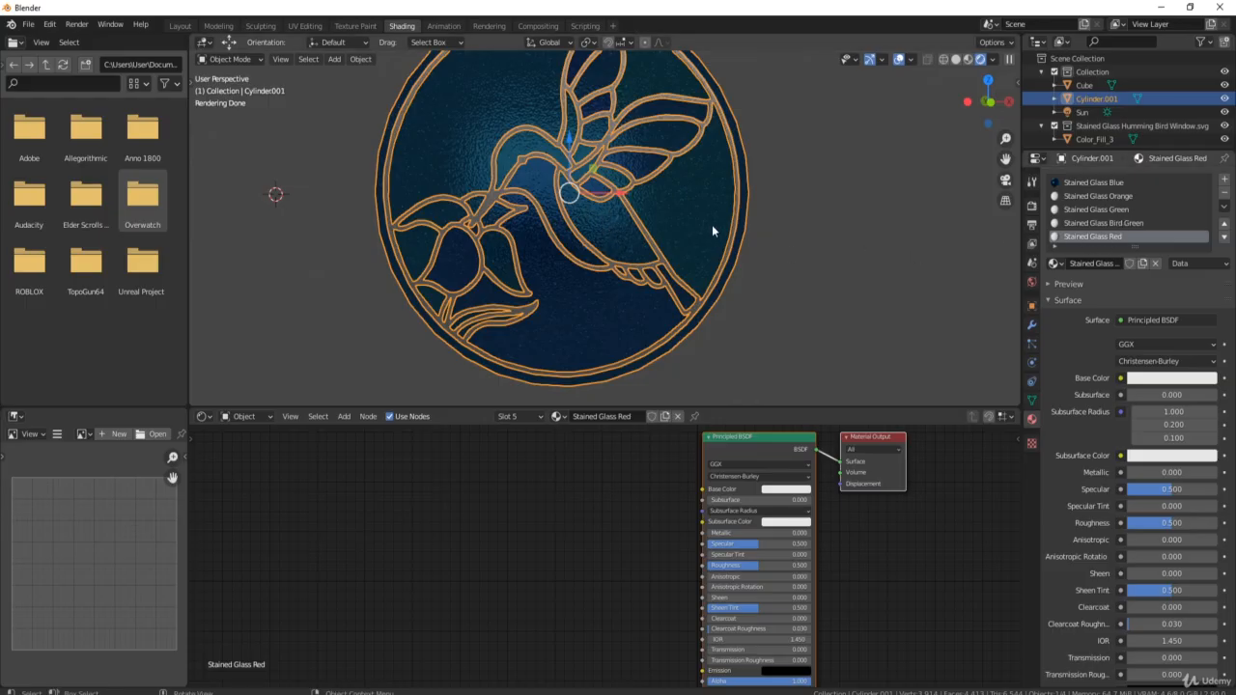
Step: Add a sixth material slot with a new material and name it "Stained Glass Turqoise"
{"action": "left_click", "coordinate": [1224, 179]}
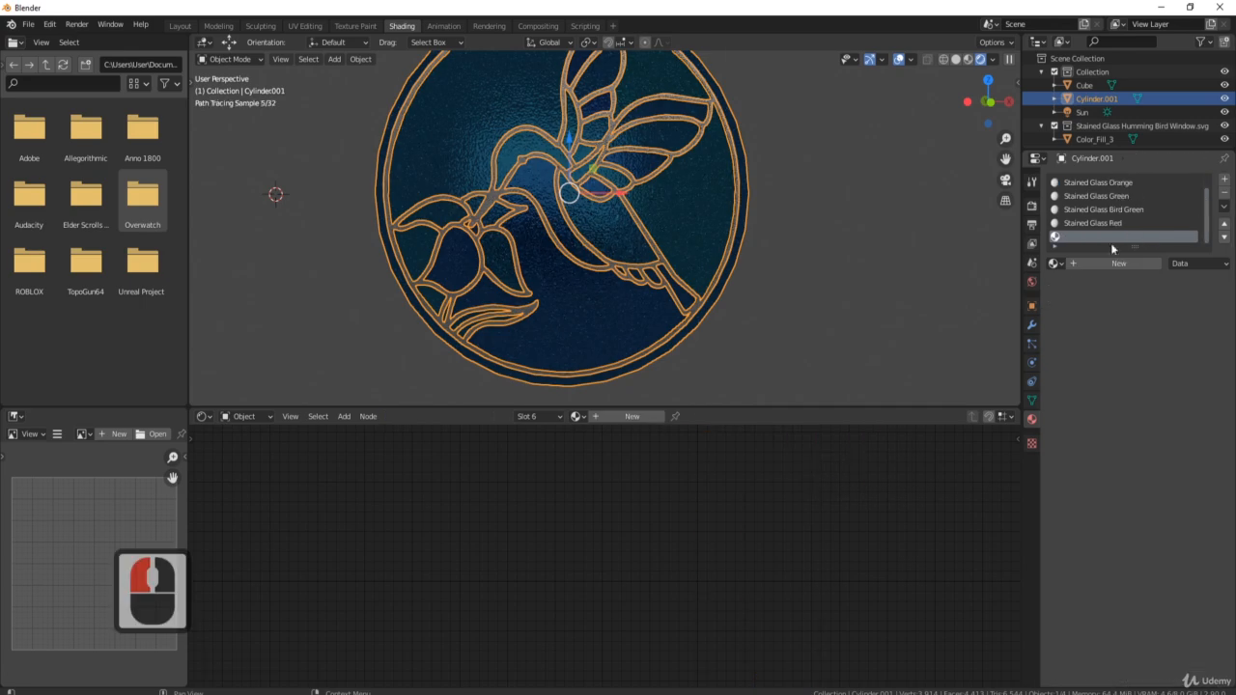
{"action": "left_click", "coordinate": [1118, 262]}
{"action": "double_click", "coordinate": [1098, 236]}
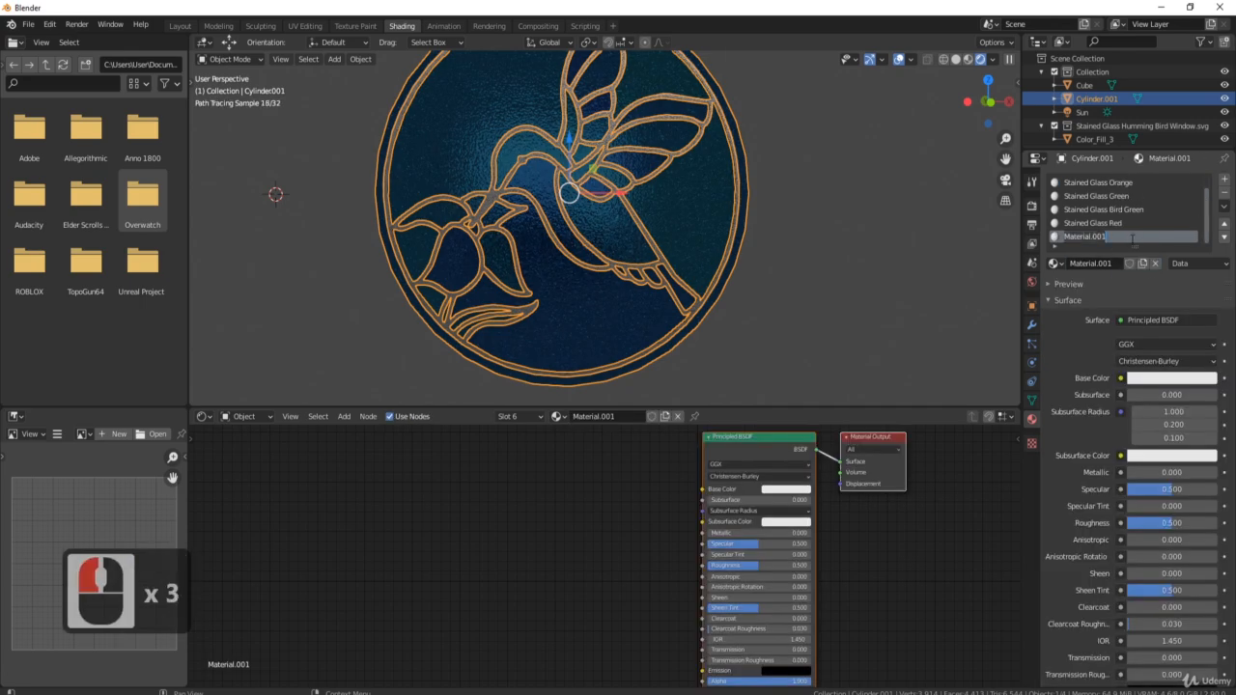
{"action": "type", "text": "Stained Glass"}
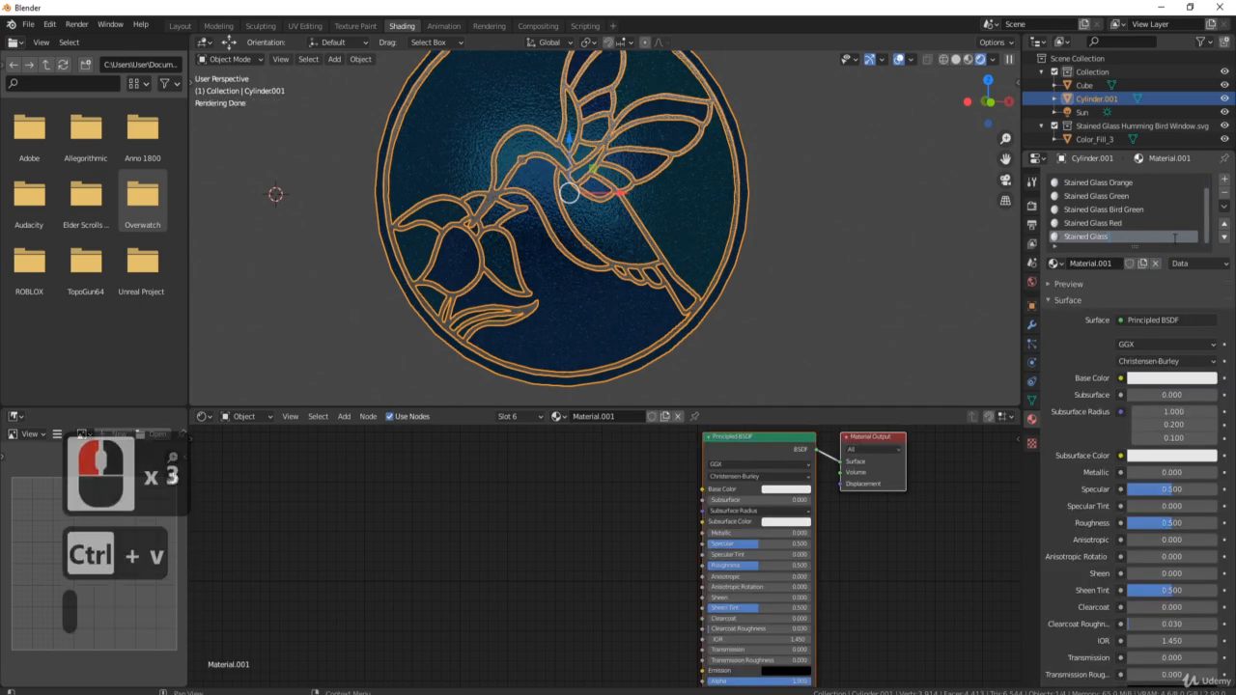
{"action": "type", "text": "Tur"}
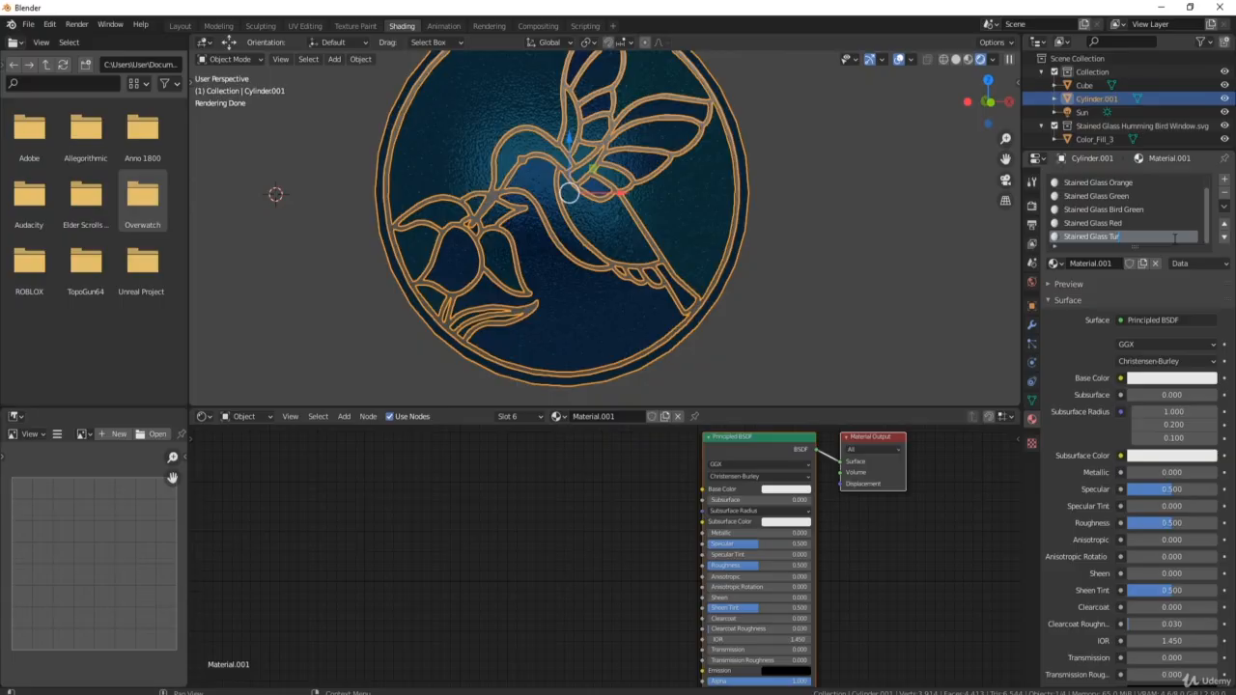
{"action": "type", "text": "qoise"}
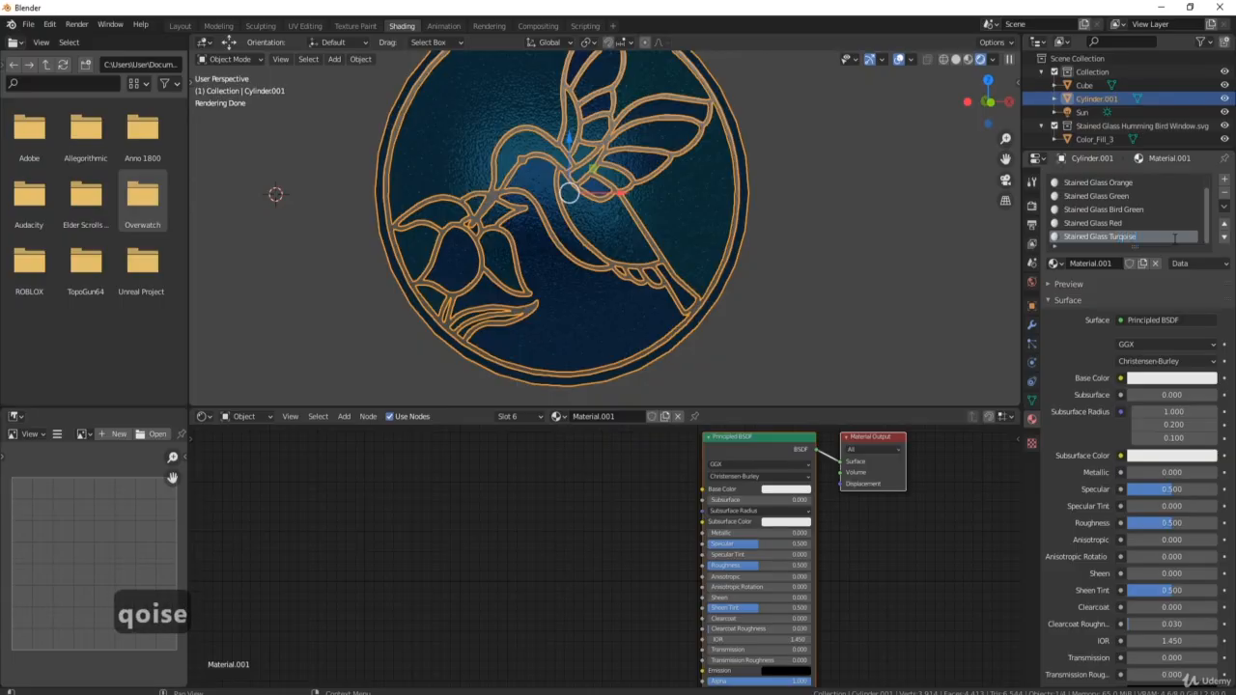
{"action": "key", "text": "Return"}
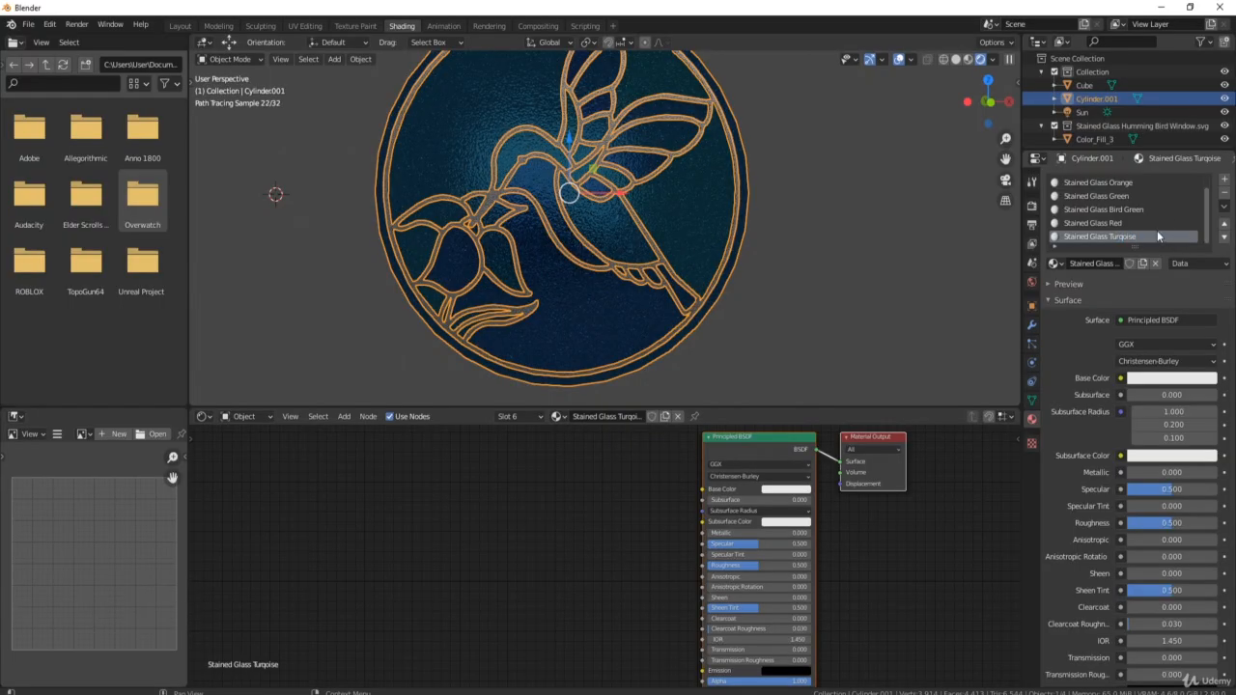
Step: Add a seventh material slot with a new material and name it "Stained Glass Yellow"
{"action": "left_click", "coordinate": [1224, 183]}
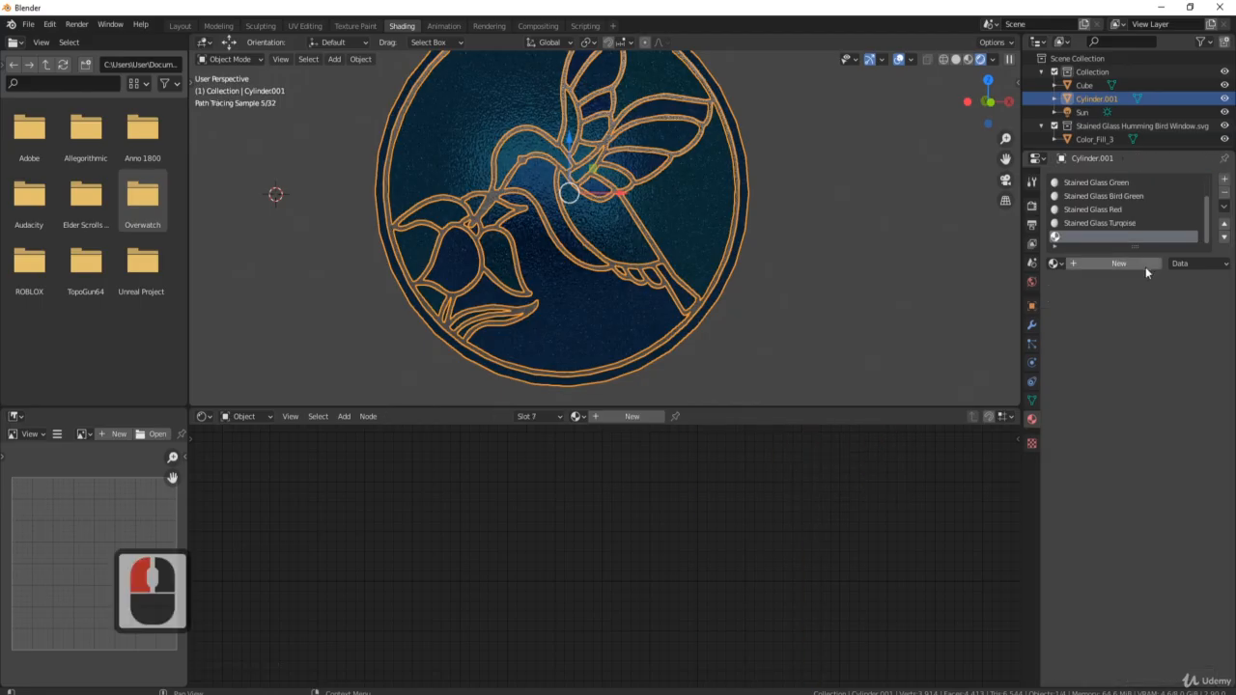
{"action": "left_click", "coordinate": [1121, 263]}
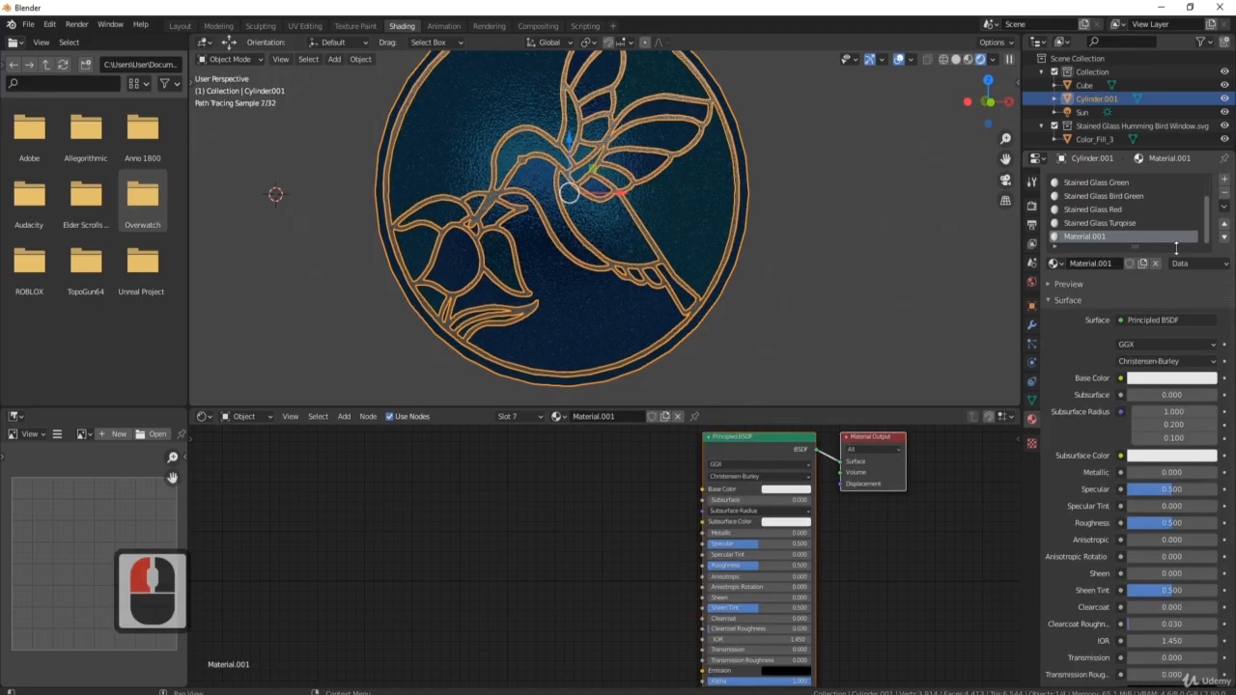
{"action": "double_click", "coordinate": [1098, 235]}
{"action": "type", "text": "Stained Glass"}
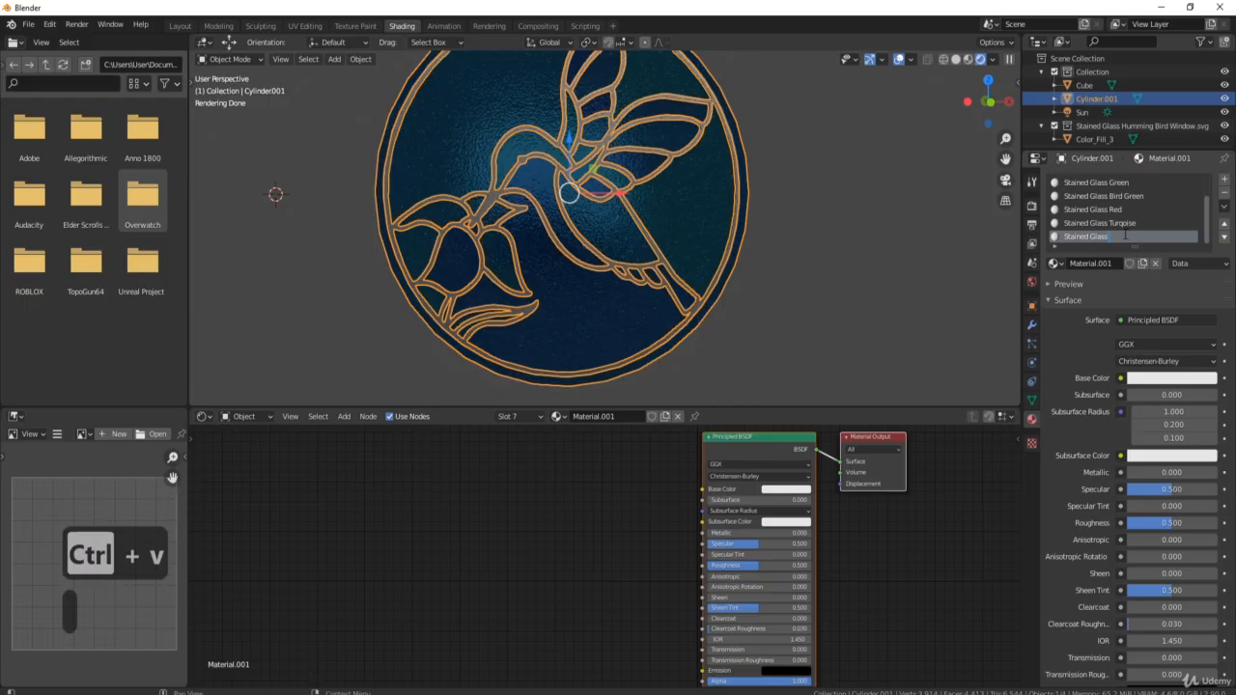
{"action": "type", "text": "Yellow"}
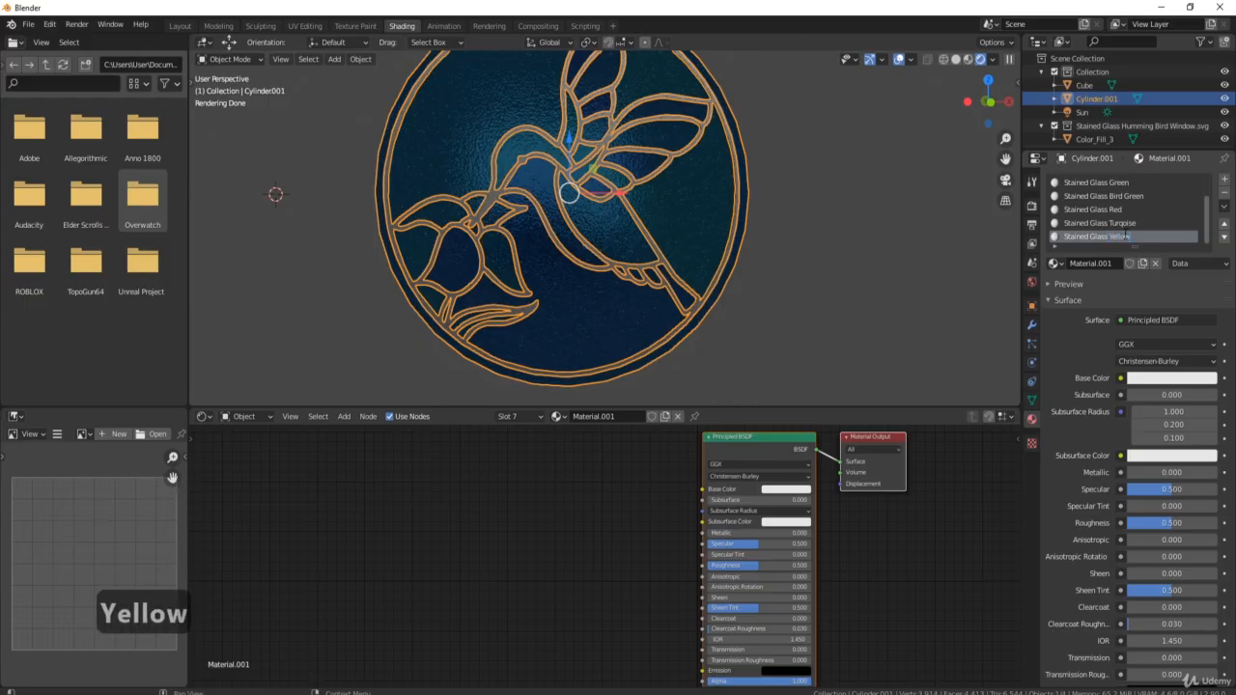
{"action": "key", "text": "Return"}
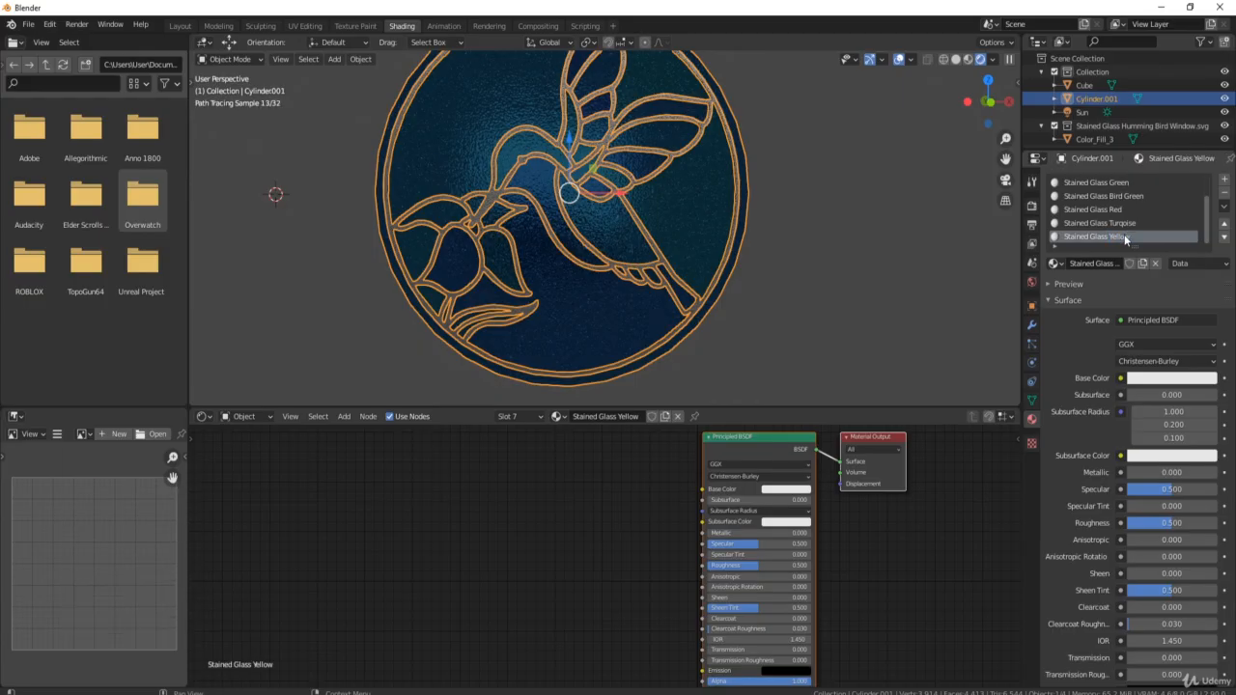
Step: Copy the Stained Glass Blue material and paste its settings into Stained Glass Orange
{"action": "scroll", "coordinate": [1133, 209], "scroll_direction": "up", "scroll_amount": 4}
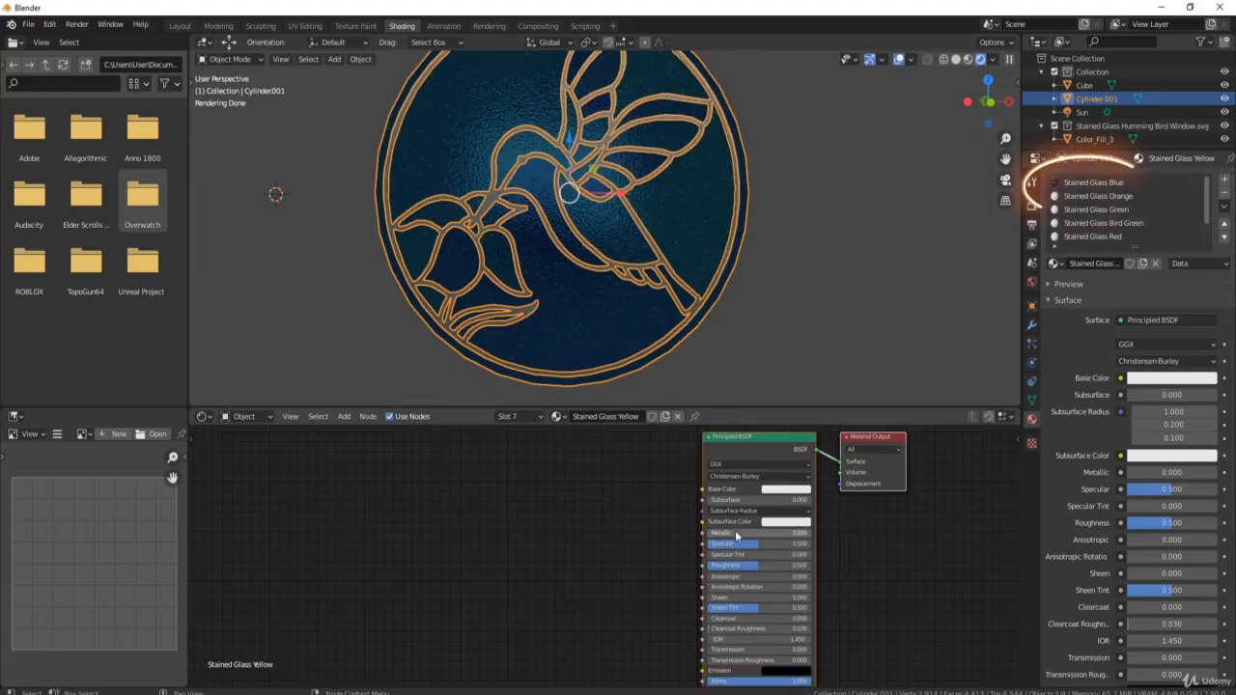
{"action": "left_click", "coordinate": [1085, 183]}
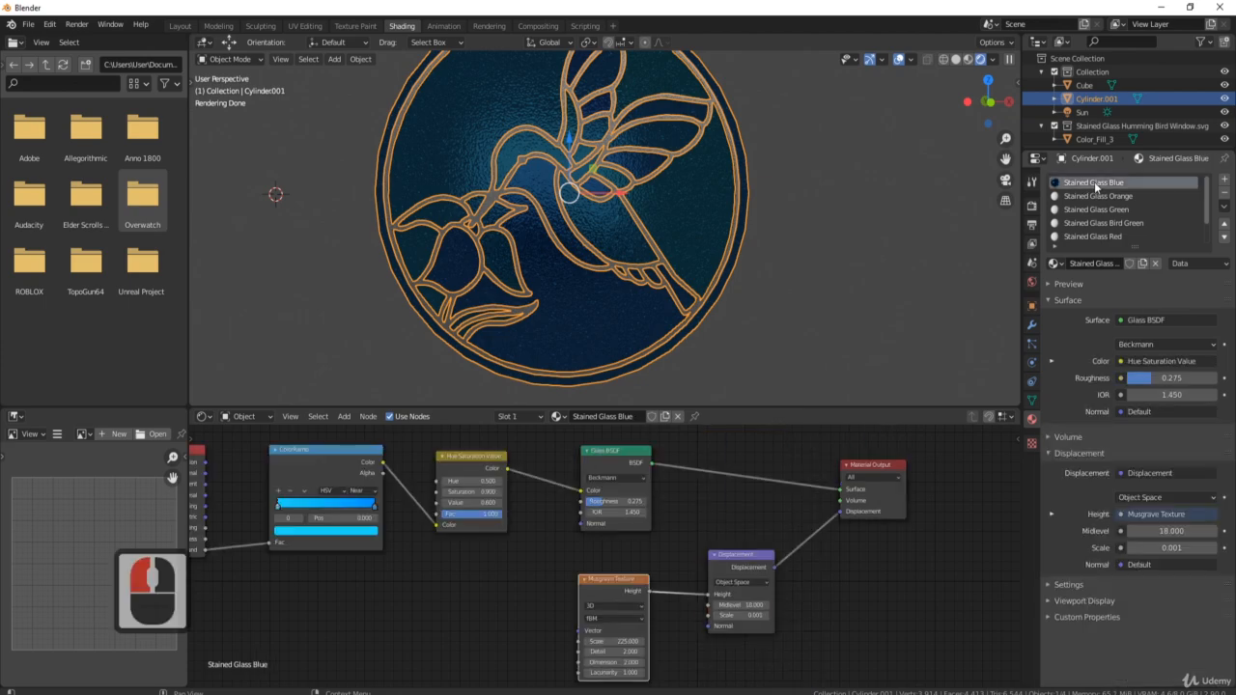
{"action": "left_click", "coordinate": [1224, 207]}
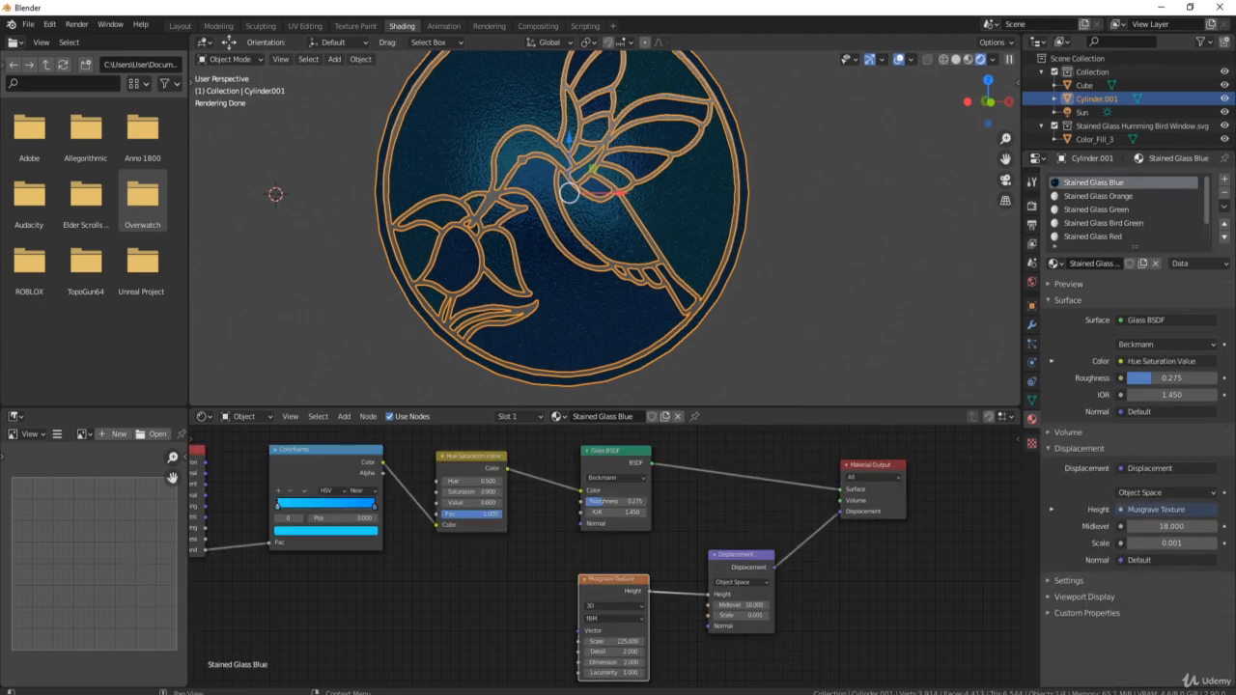
{"action": "left_click", "coordinate": [1224, 207]}
{"action": "left_click", "coordinate": [1161, 223]}
{"action": "left_click", "coordinate": [1098, 196]}
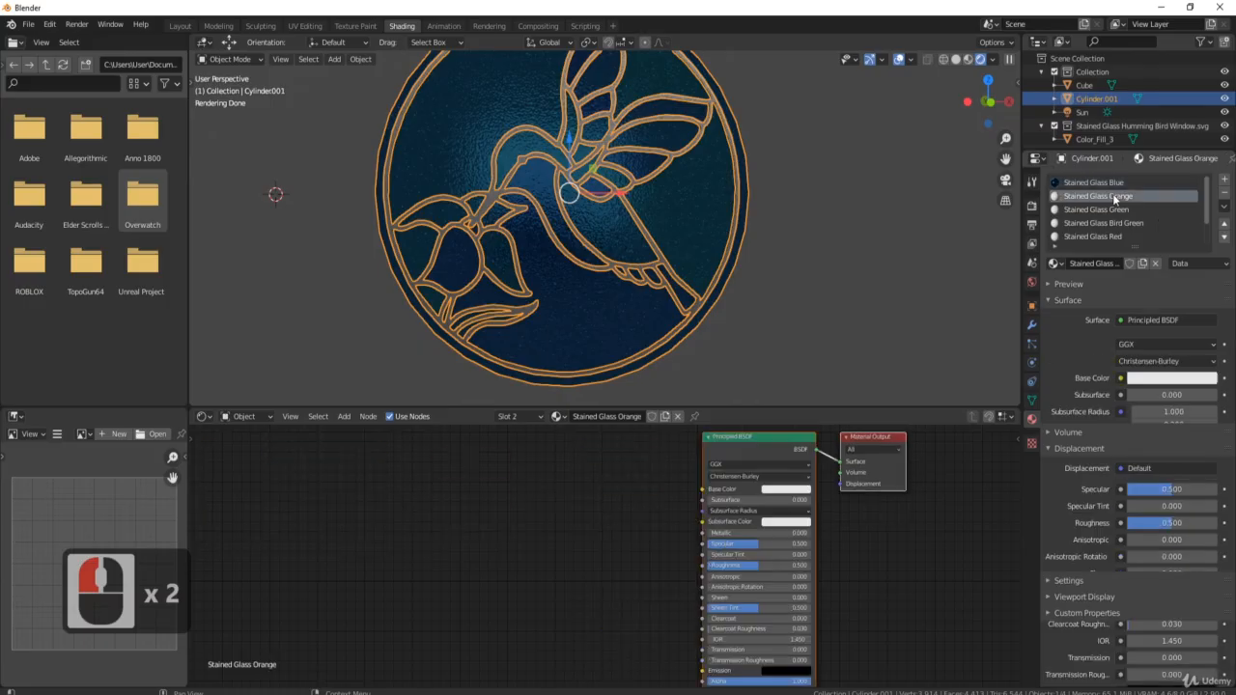
{"action": "left_click", "coordinate": [1224, 208]}
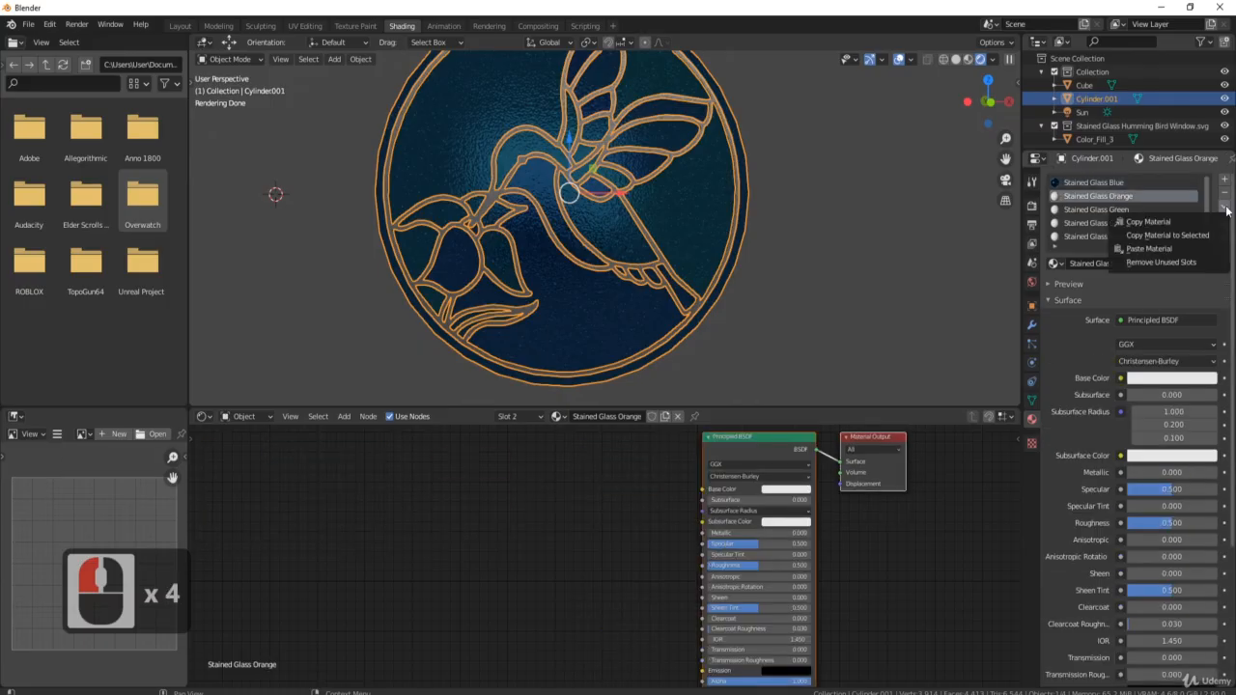
{"action": "left_click", "coordinate": [1176, 251]}
Step: Paste the copied blue glass settings into the Stained Glass Green, Stained Glass Bird Green and Stained Glass Red materials
{"action": "left_click", "coordinate": [1136, 210]}
{"action": "left_click", "coordinate": [1224, 206]}
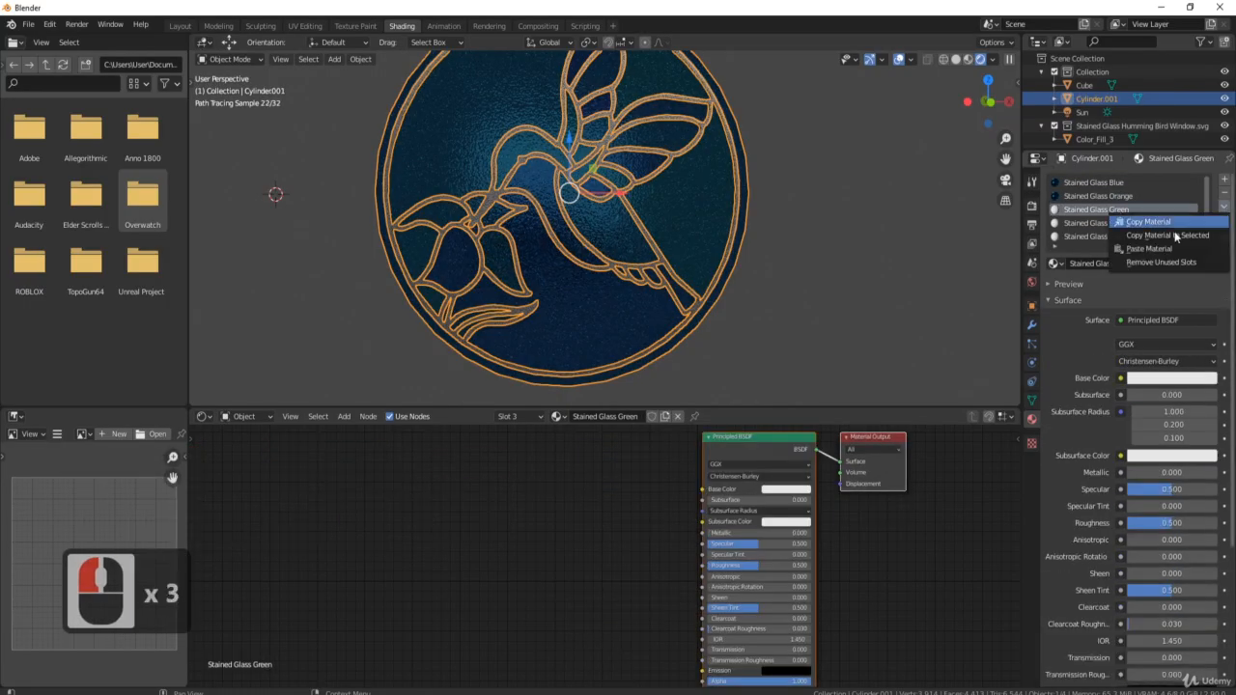
{"action": "left_click", "coordinate": [1177, 249]}
{"action": "left_click", "coordinate": [1120, 224]}
{"action": "left_click", "coordinate": [1224, 207]}
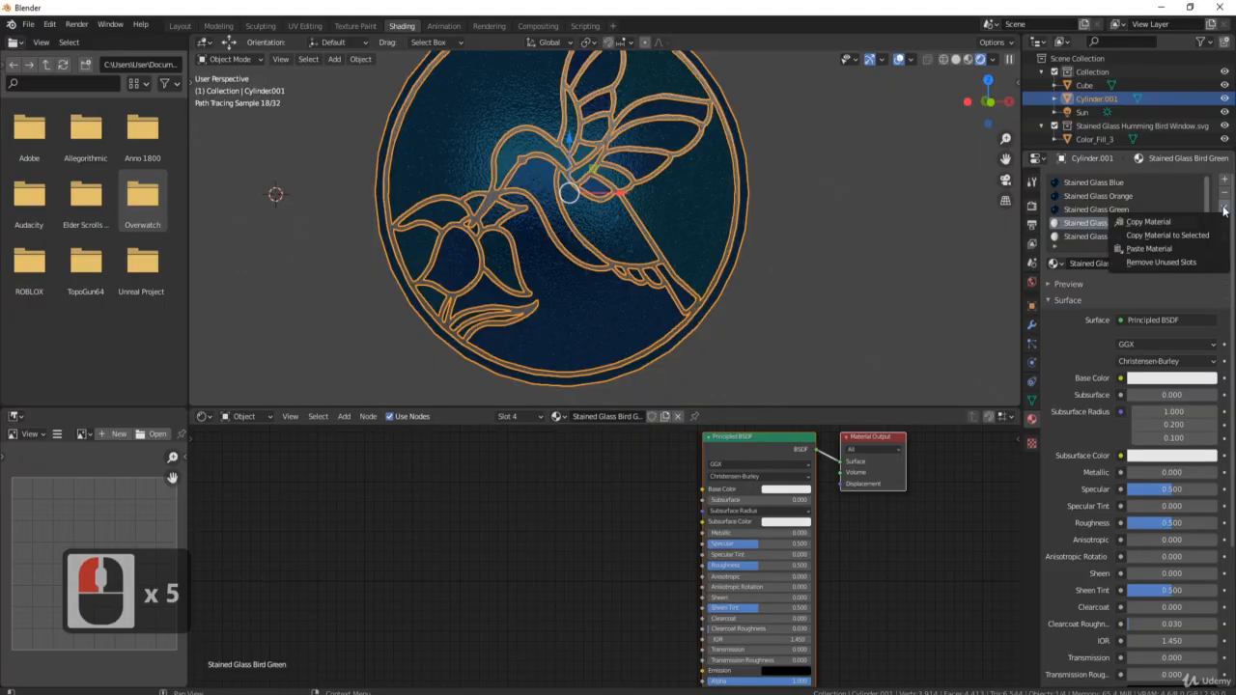
{"action": "left_click", "coordinate": [1149, 249]}
{"action": "left_click", "coordinate": [1120, 237]}
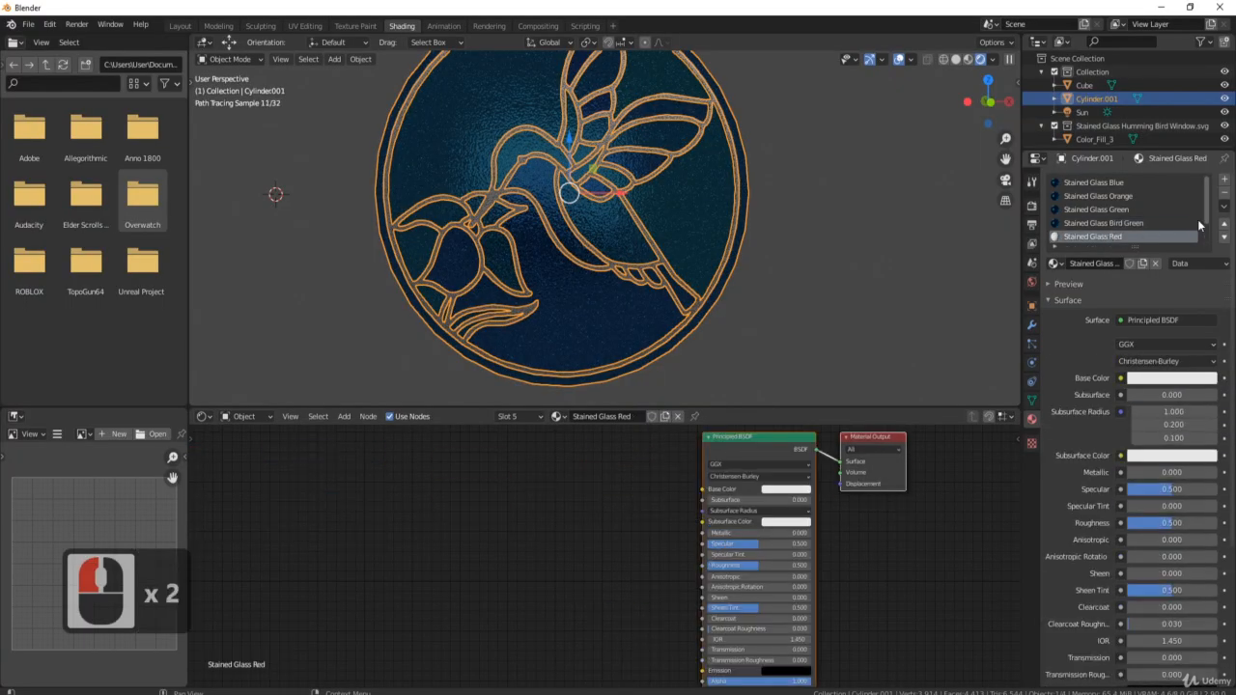
{"action": "left_click", "coordinate": [1224, 207]}
{"action": "left_click", "coordinate": [1148, 249]}
Step: Paste the copied blue glass settings into the Stained Glass Turqoise and Stained Glass Yellow materials
{"action": "scroll", "coordinate": [1114, 211], "scroll_direction": "down", "scroll_amount": 2}
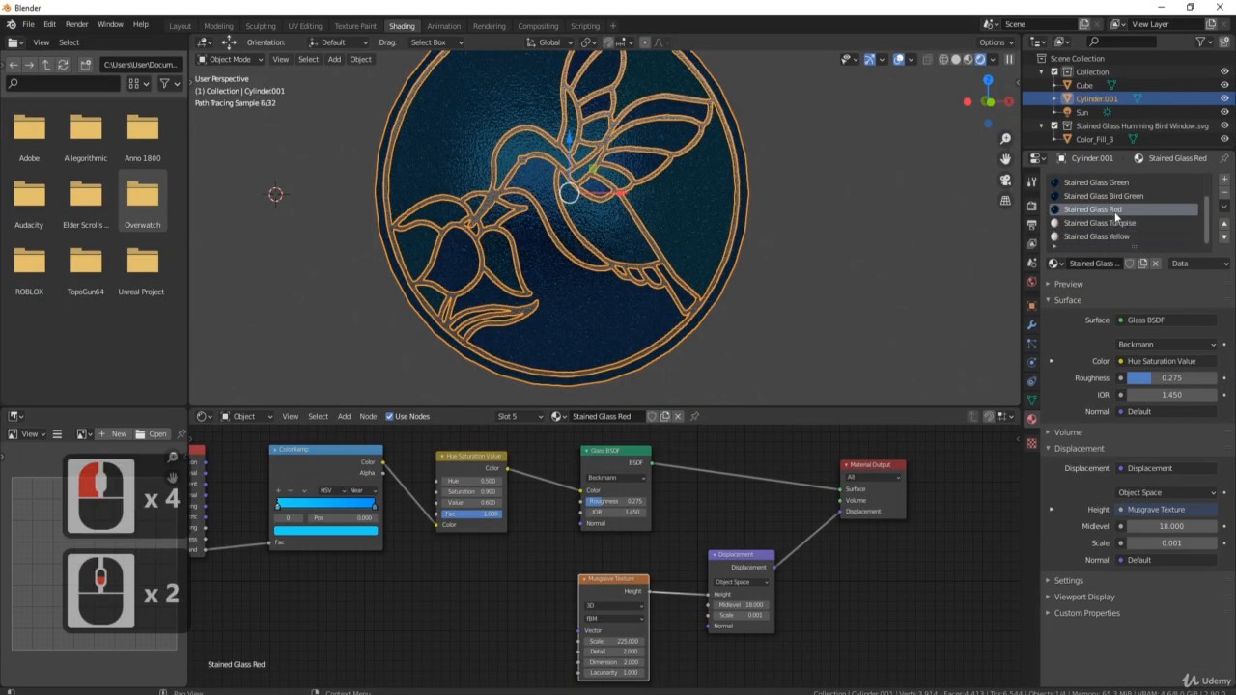
{"action": "left_click", "coordinate": [1099, 223]}
{"action": "left_click", "coordinate": [1224, 207]}
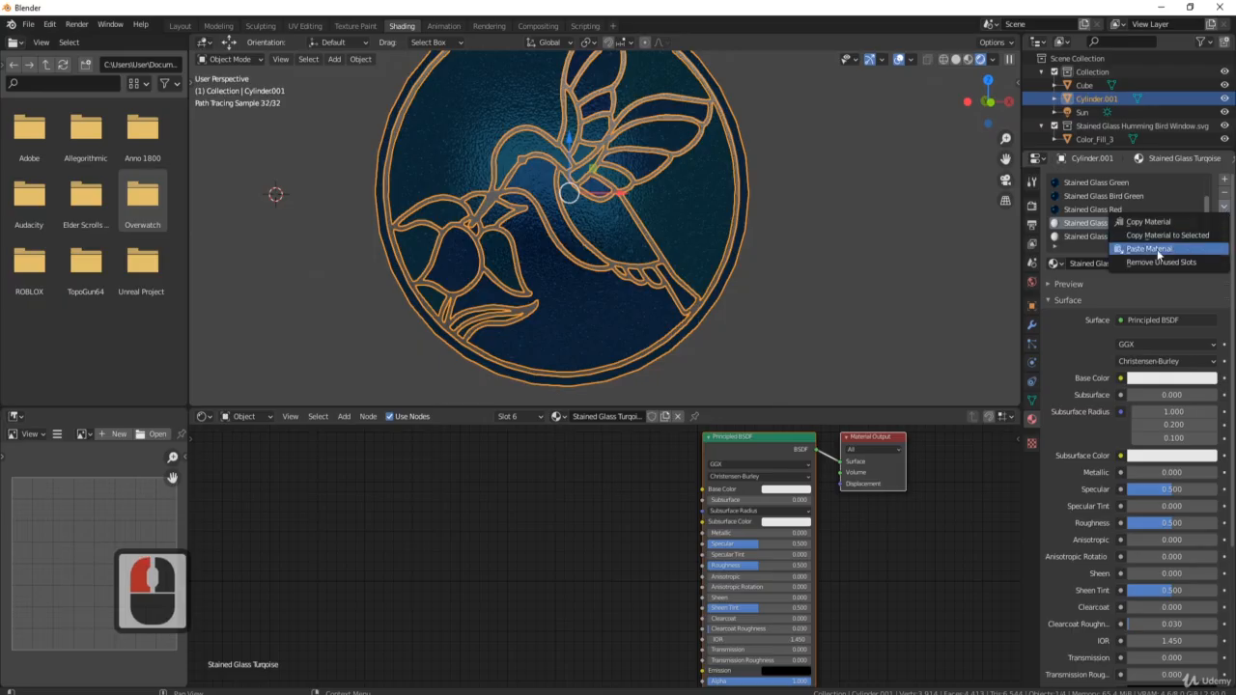
{"action": "left_click", "coordinate": [1157, 249]}
{"action": "left_click", "coordinate": [1120, 237]}
{"action": "left_click", "coordinate": [1224, 207]}
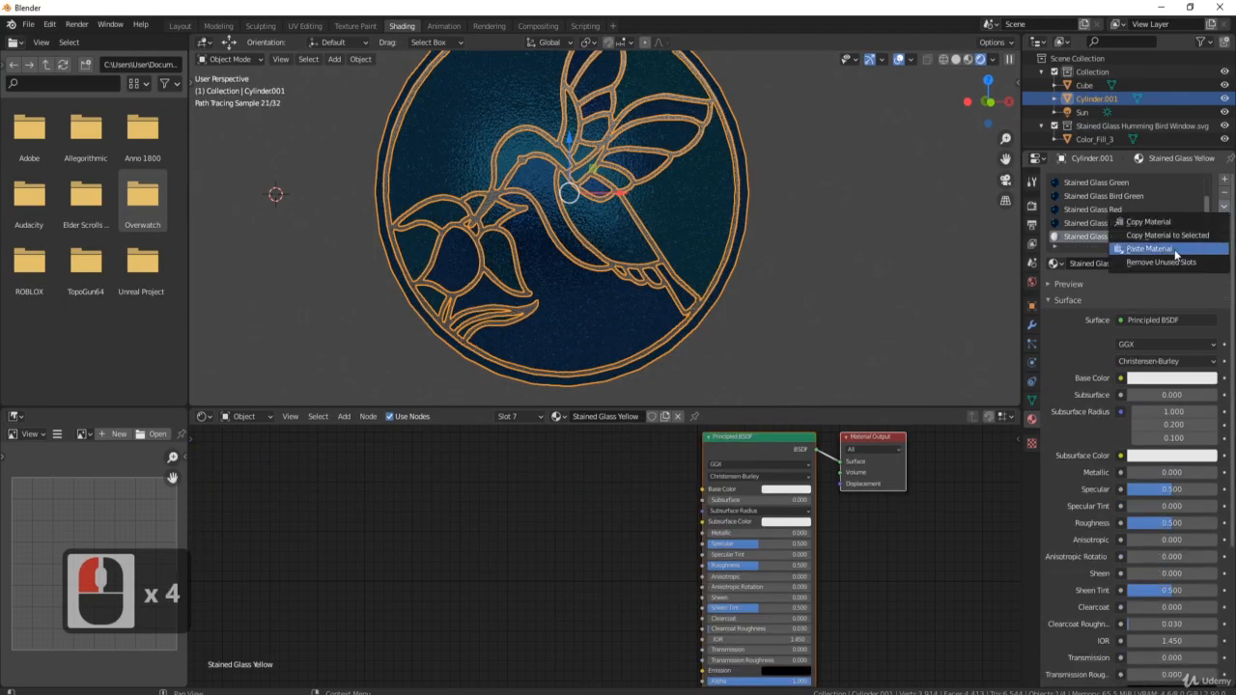
{"action": "left_click", "coordinate": [1160, 251]}
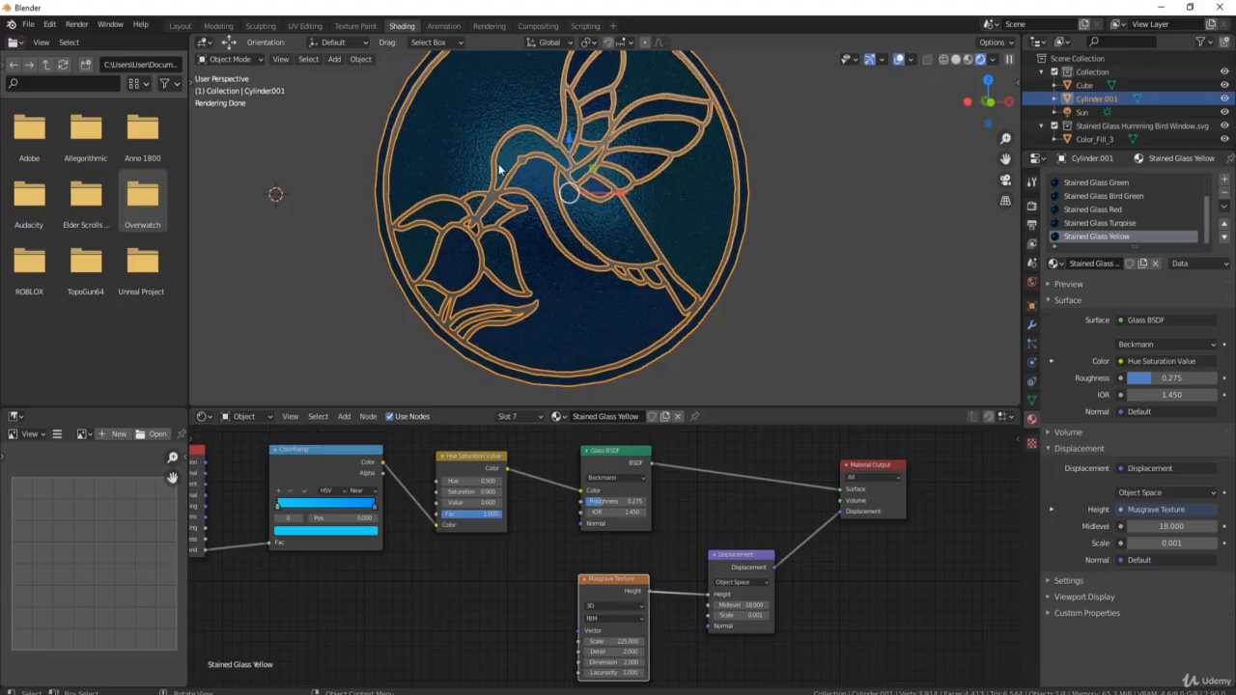
Step: Select the linked faces of all the flower's petals in Edit Mode and assign the Stained Glass Orange material to them
{"action": "key", "text": "Tab"}
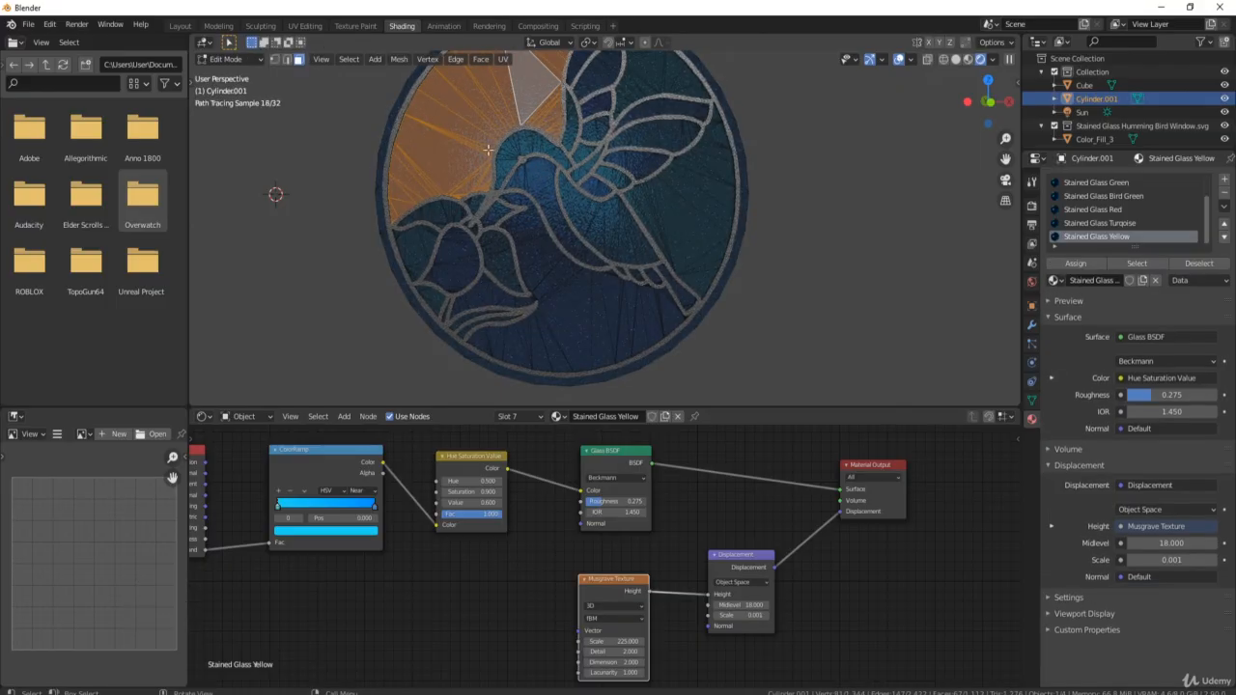
{"action": "left_click", "coordinate": [298, 60]}
{"action": "left_click", "coordinate": [447, 215]}
{"action": "key", "text": "l"}
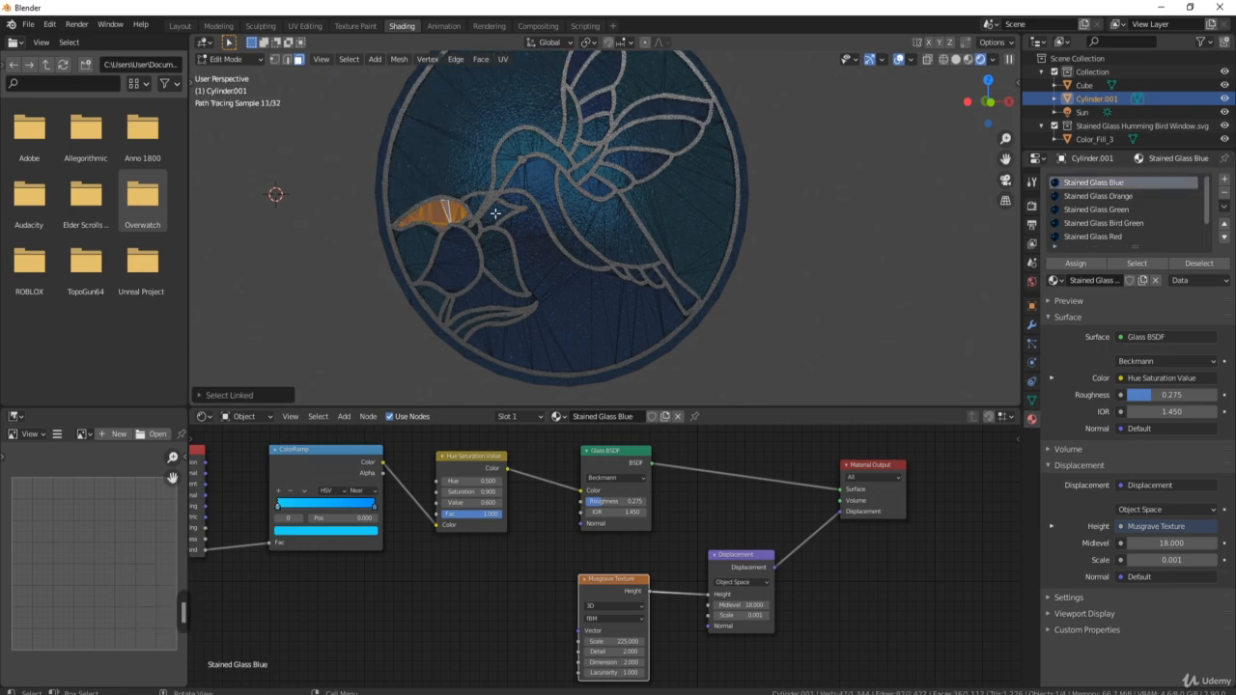
{"action": "key", "text": "l"}
{"action": "key", "text": "l"}
{"action": "key", "text": "l"}
{"action": "key", "text": "l"}
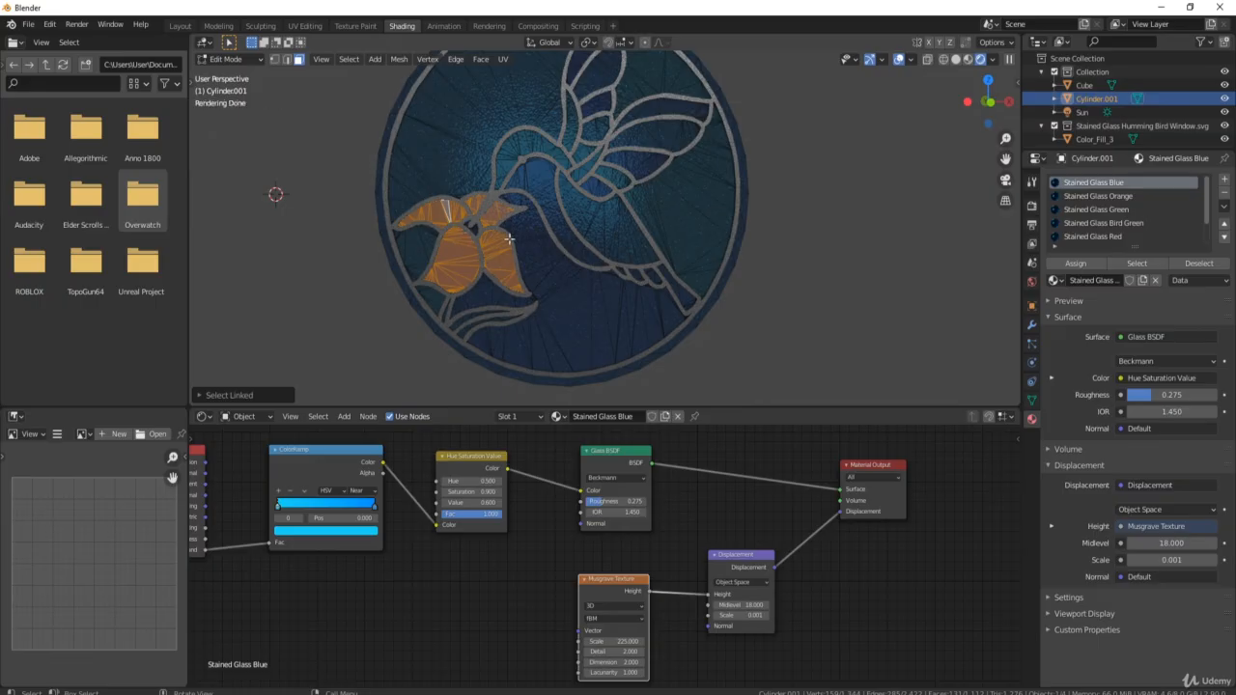
{"action": "left_click", "coordinate": [1110, 197]}
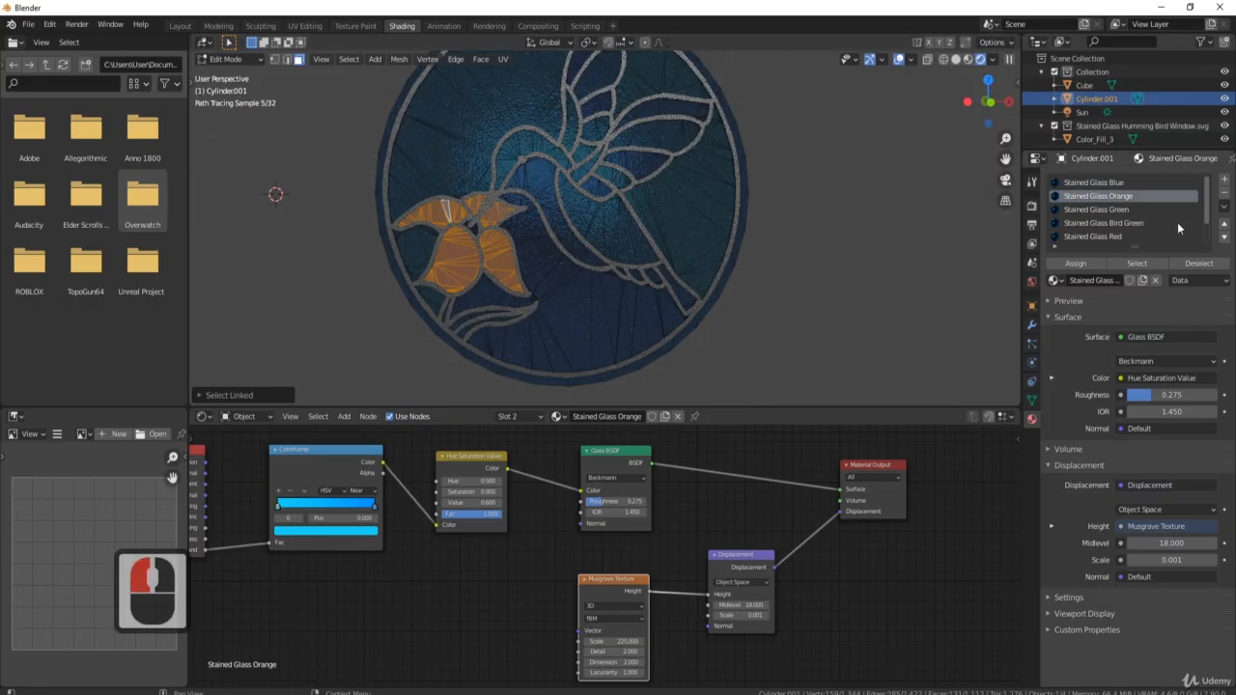
{"action": "left_click", "coordinate": [1078, 266]}
{"action": "key", "text": "Tab"}
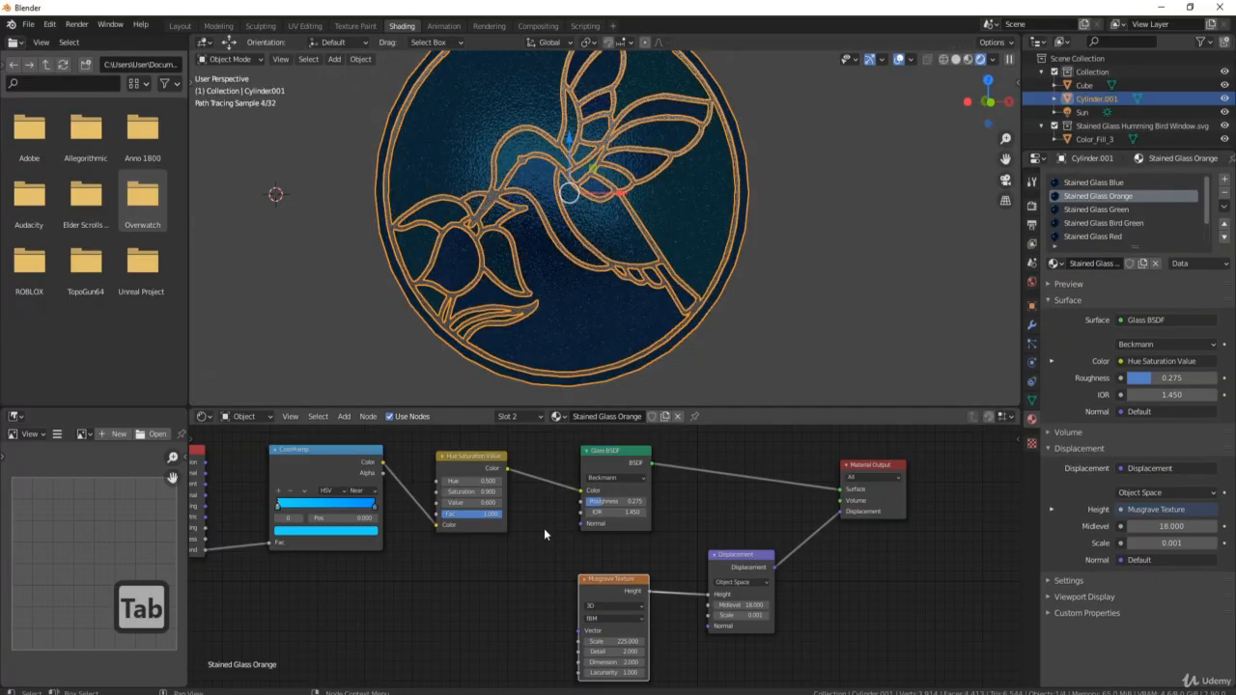
Step: Recolour Stained Glass Orange's ColorRamp with an orange first stop (H 0.054, S 0.856) and a pale yellow last stop (H 0.125, S 0.567)
{"action": "middle_click_drag", "start_coordinate": [463, 542], "coordinate": [687, 562], "text": "shift"}
{"action": "scroll", "coordinate": [687, 562], "scroll_direction": "up", "scroll_amount": 8}
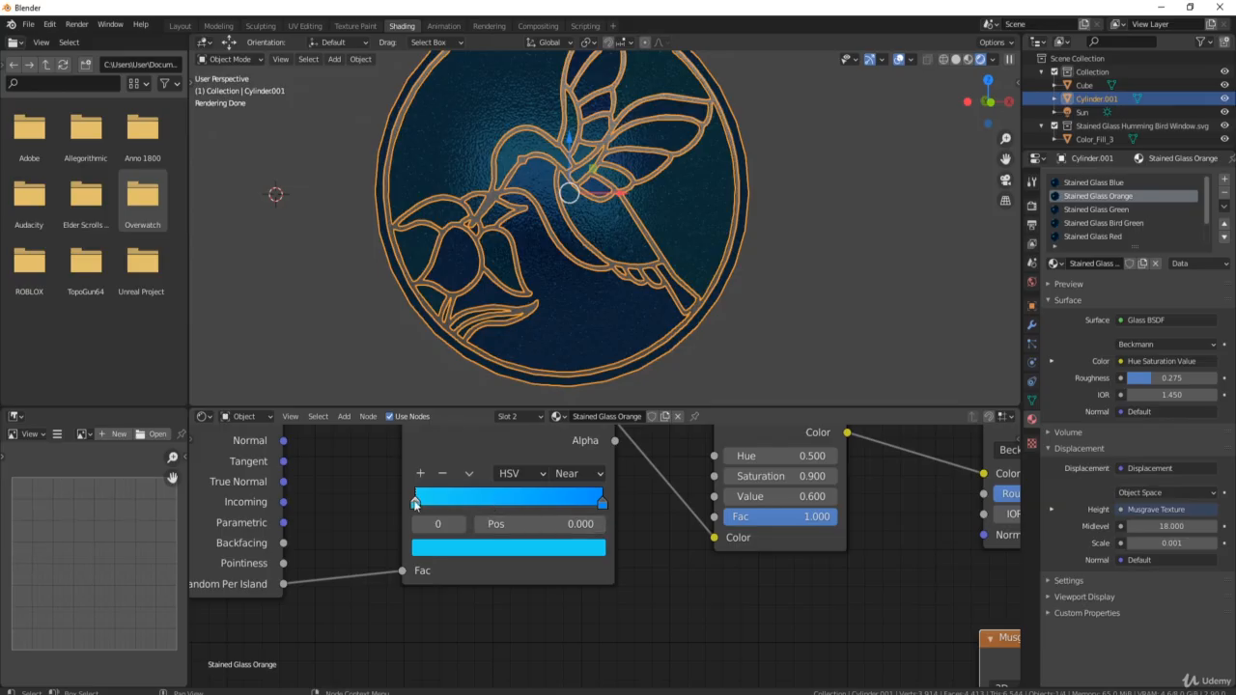
{"action": "left_click", "coordinate": [416, 502]}
{"action": "left_click", "coordinate": [467, 548]}
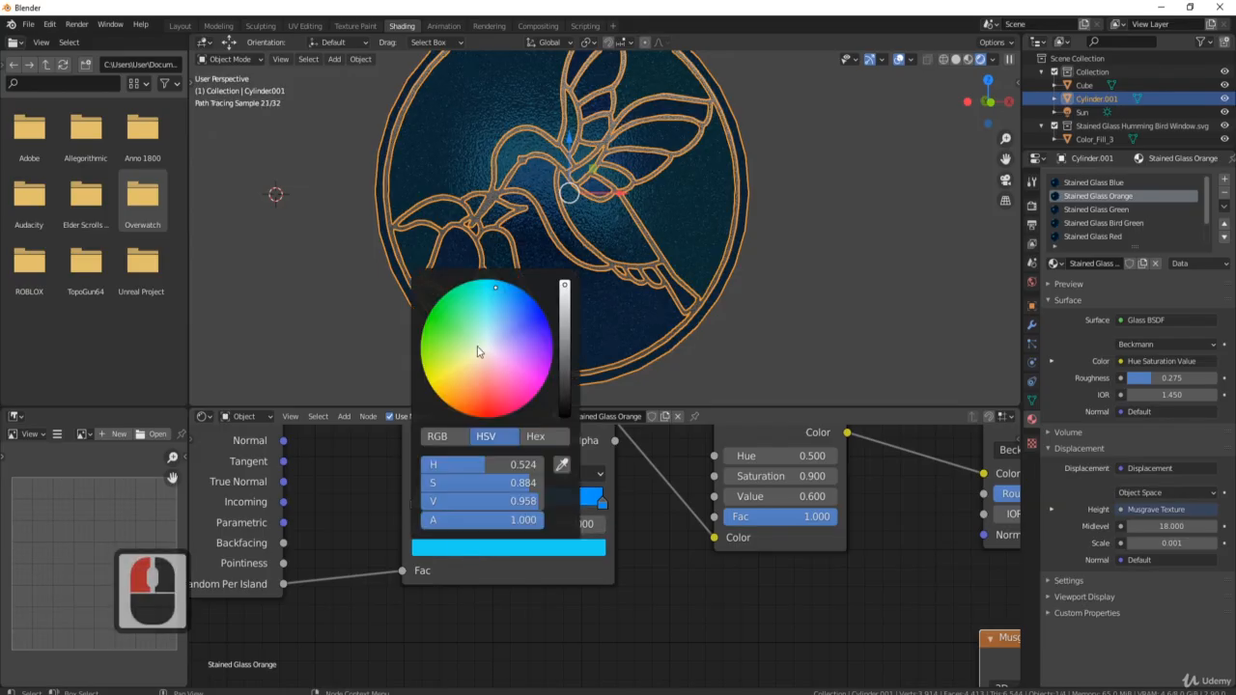
{"action": "left_click", "coordinate": [470, 396]}
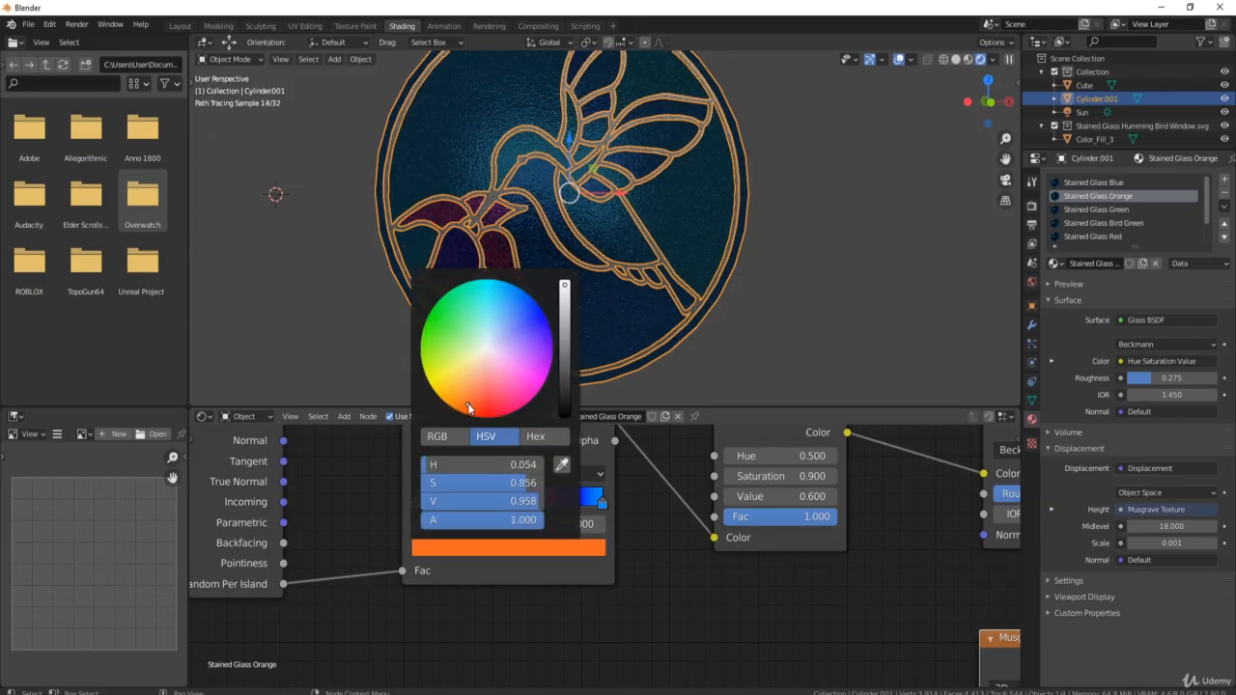
{"action": "left_click", "coordinate": [602, 503]}
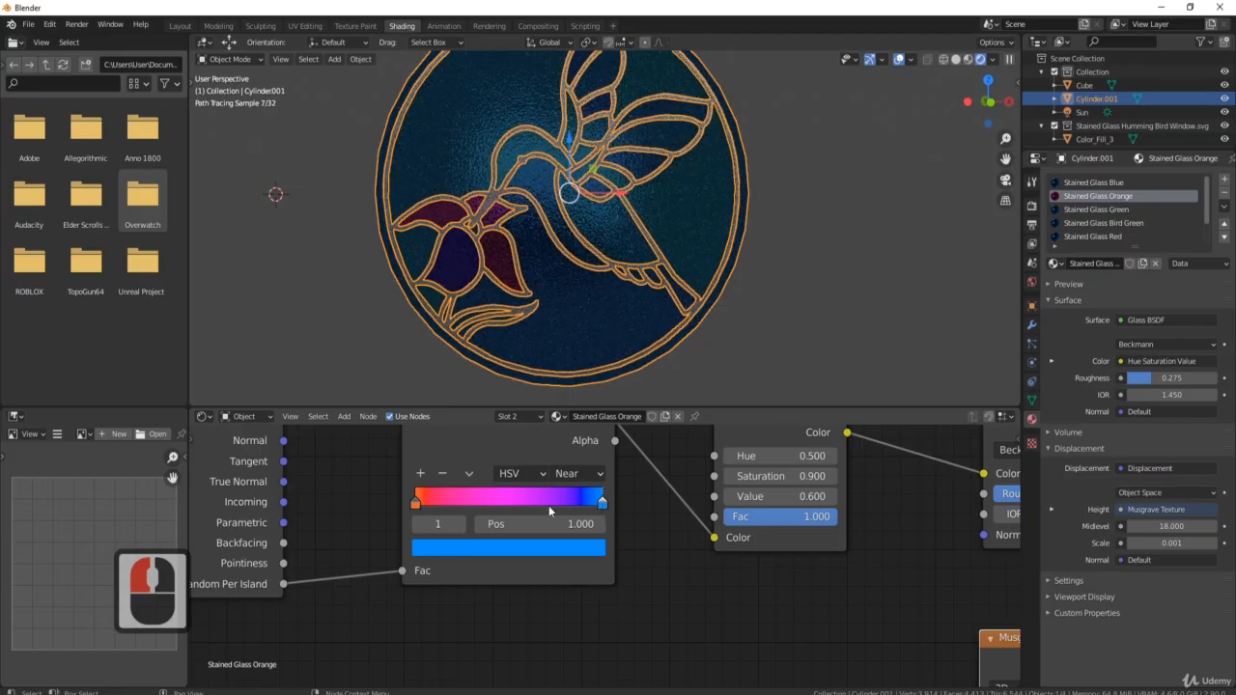
{"action": "left_click", "coordinate": [509, 547]}
{"action": "left_click", "coordinate": [459, 379]}
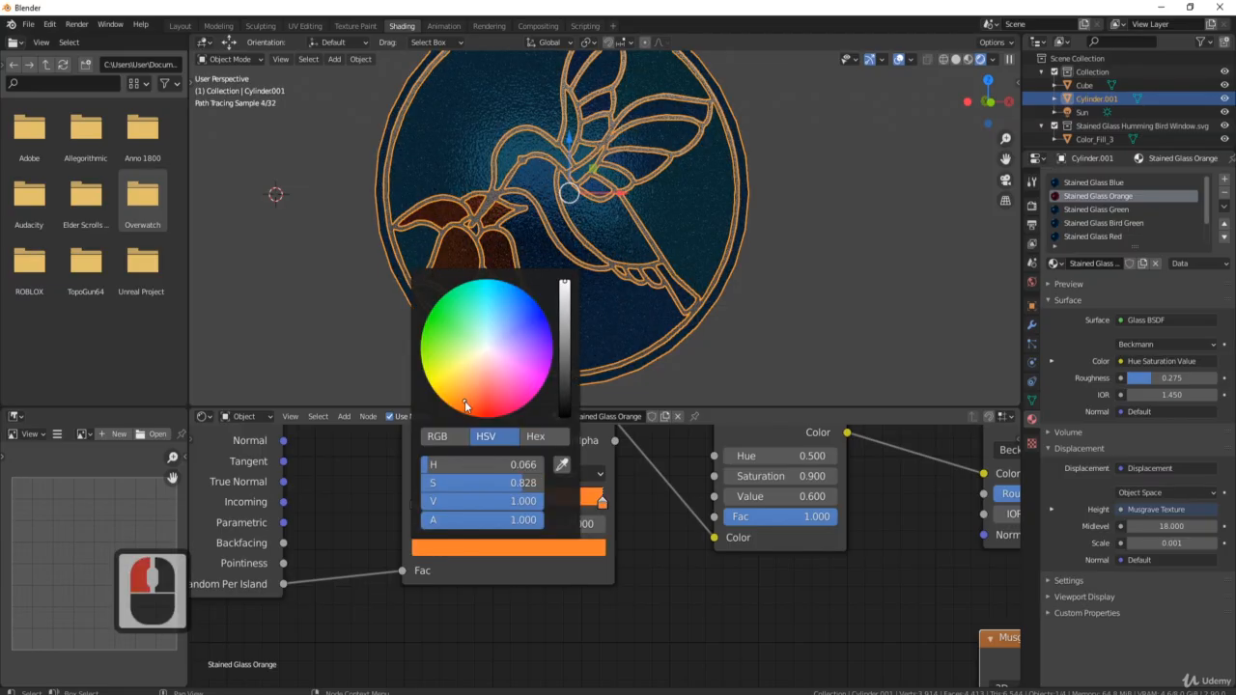
{"action": "left_click_drag", "start_coordinate": [459, 379], "coordinate": [461, 374]}
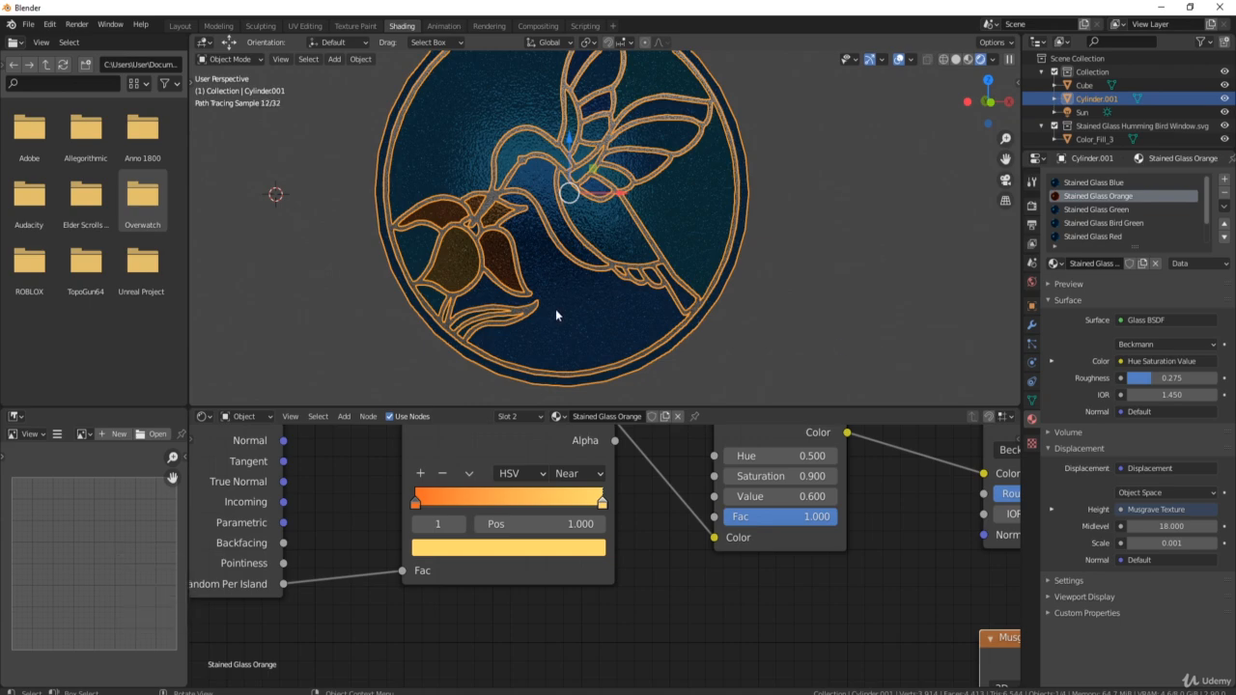
Step: Deselect everything and examine the recoloured flower petals in the rendered view from another angle
{"action": "key", "text": "Tab"}
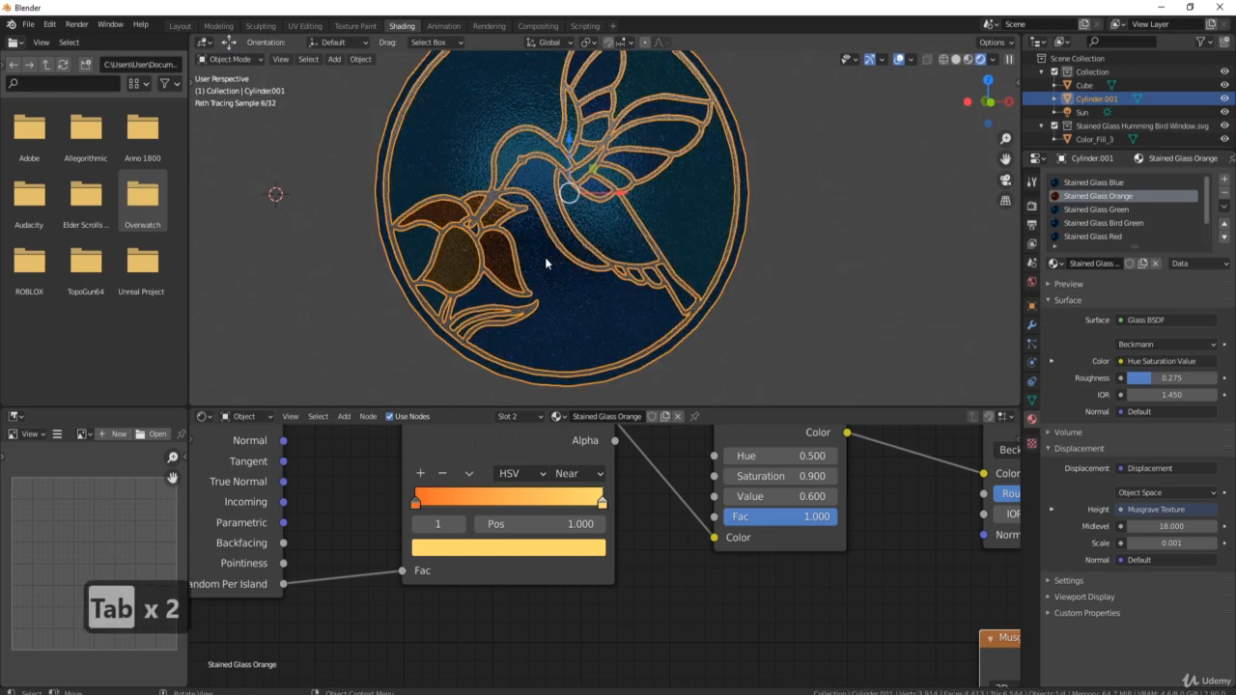
{"action": "key", "text": "a"}
{"action": "key", "text": "a"}
{"action": "middle_click_drag", "start_coordinate": [540, 253], "coordinate": [590, 255]}
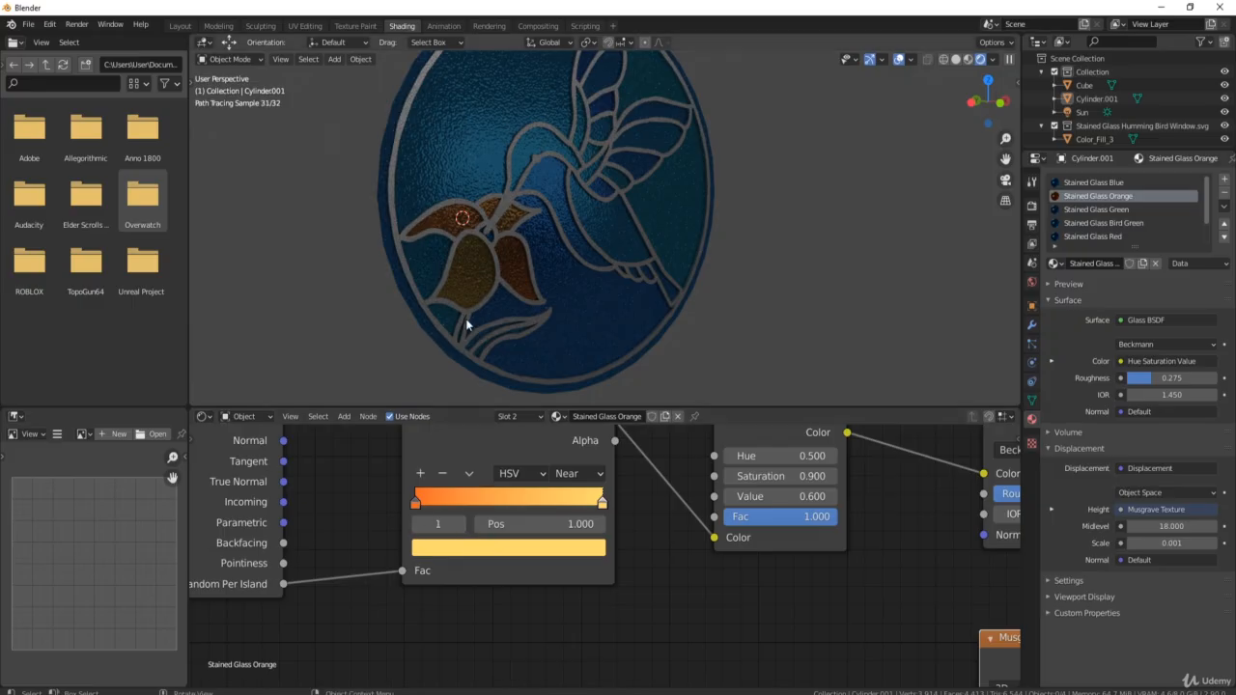
{"action": "middle_click_drag", "start_coordinate": [610, 340], "coordinate": [613, 289]}
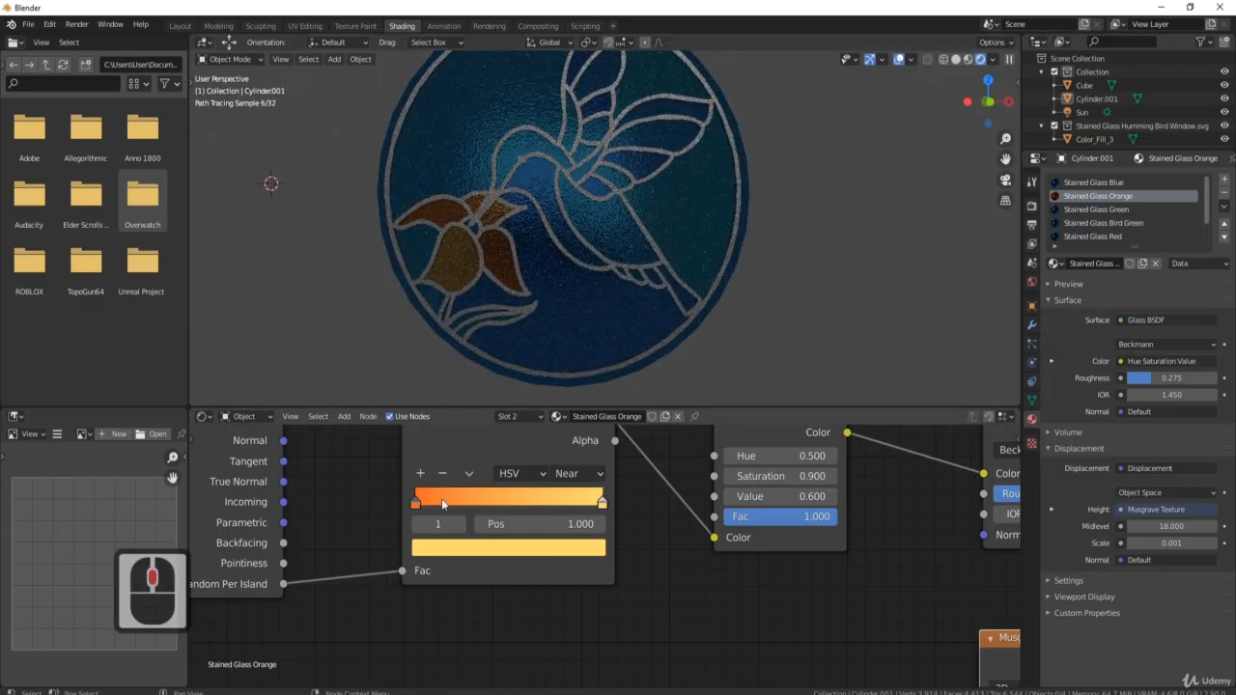
Step: Shift the ColorRamp's first stop in Stained Glass Orange to a more yellowish, amber orange
{"action": "left_click", "coordinate": [416, 512]}
{"action": "left_click", "coordinate": [448, 552]}
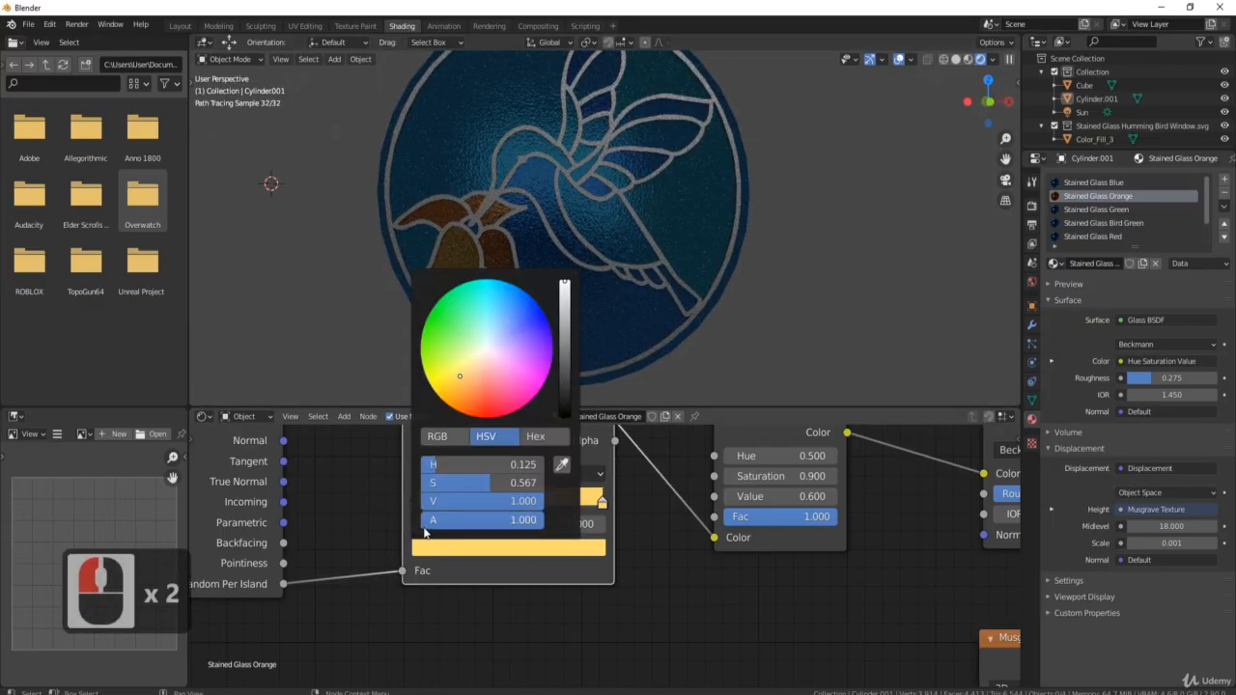
{"action": "left_click", "coordinate": [416, 505]}
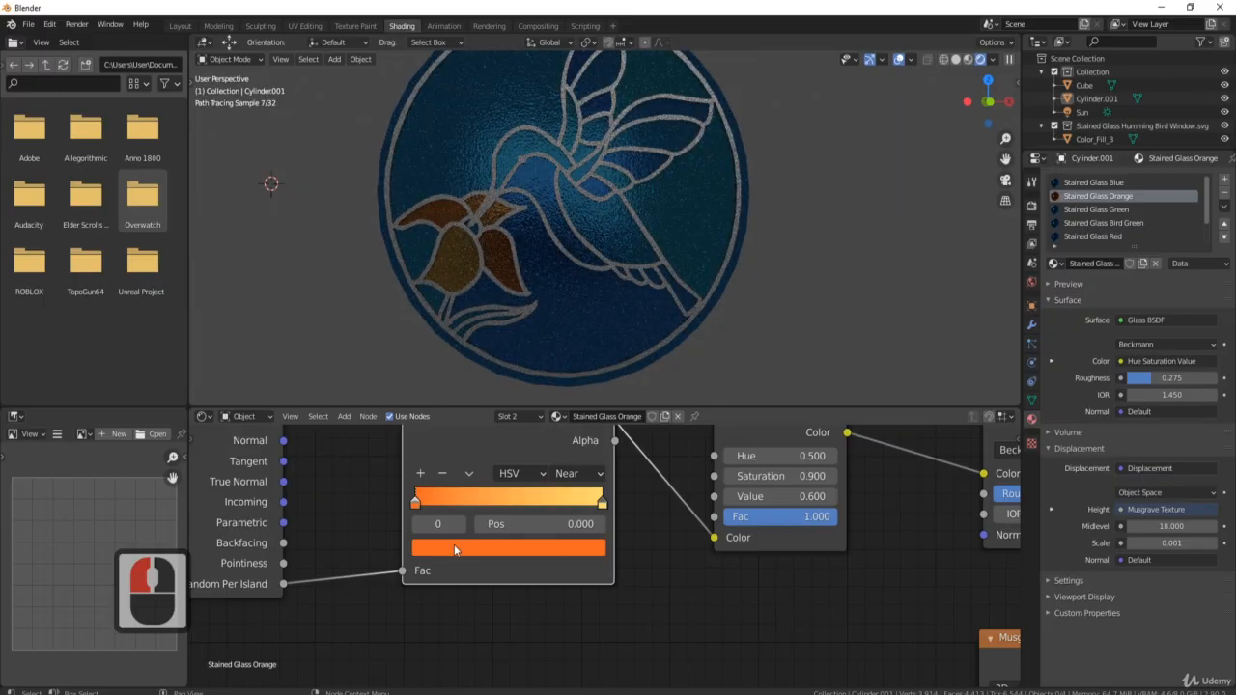
{"action": "left_click", "coordinate": [454, 547]}
{"action": "left_click_drag", "start_coordinate": [463, 402], "coordinate": [454, 406]}
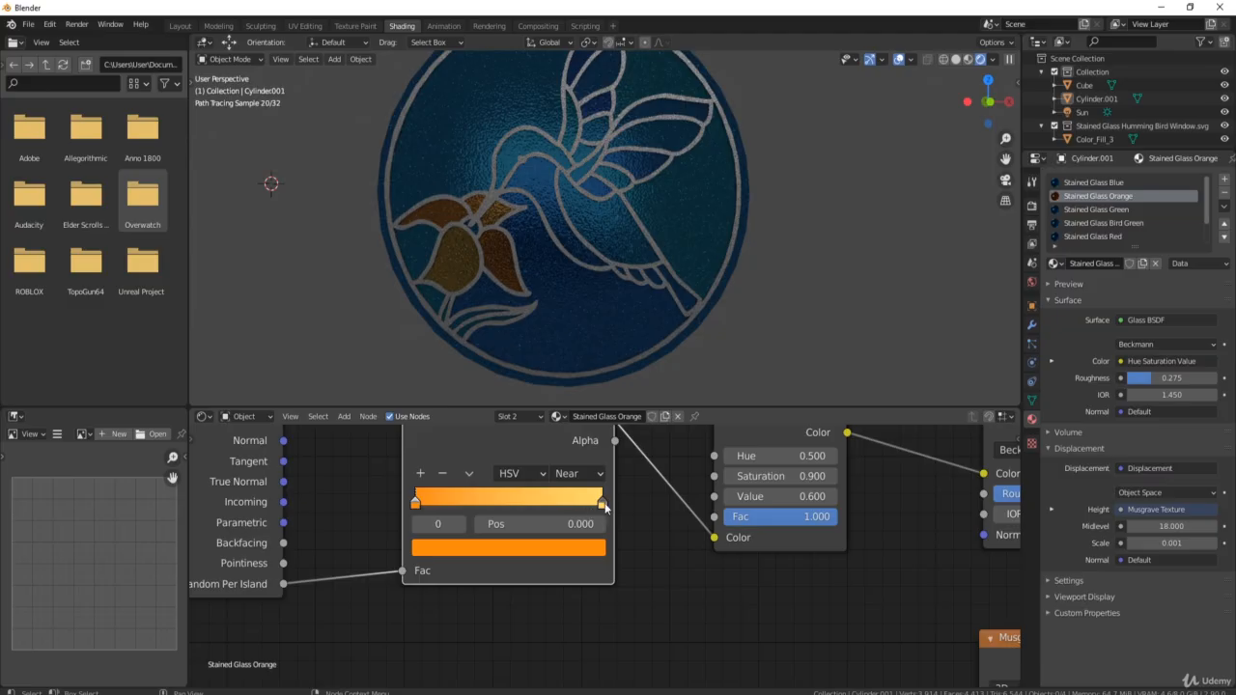
Step: Brighten Stained Glass Orange by setting its Hue Saturation Value node's Value to 1.700
{"action": "left_click", "coordinate": [780, 496]}
{"action": "type", "text": "2"}
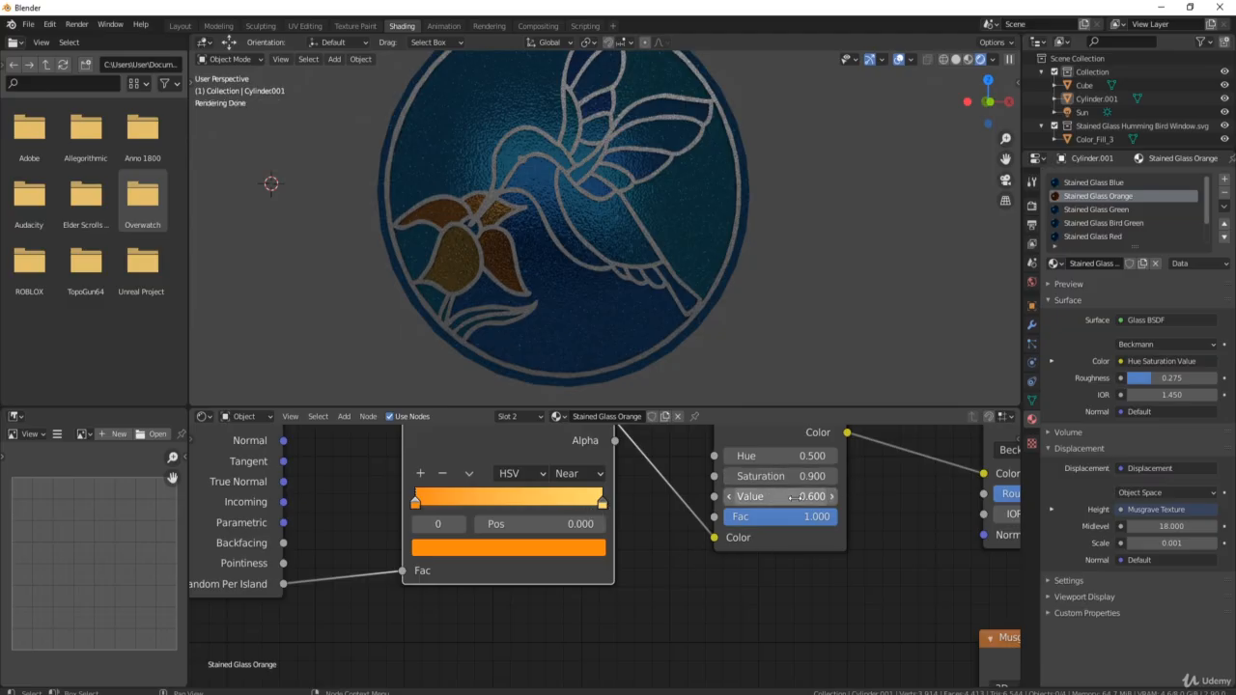
{"action": "key", "text": "Return"}
{"action": "left_click_drag", "start_coordinate": [780, 496], "coordinate": [778, 496]}
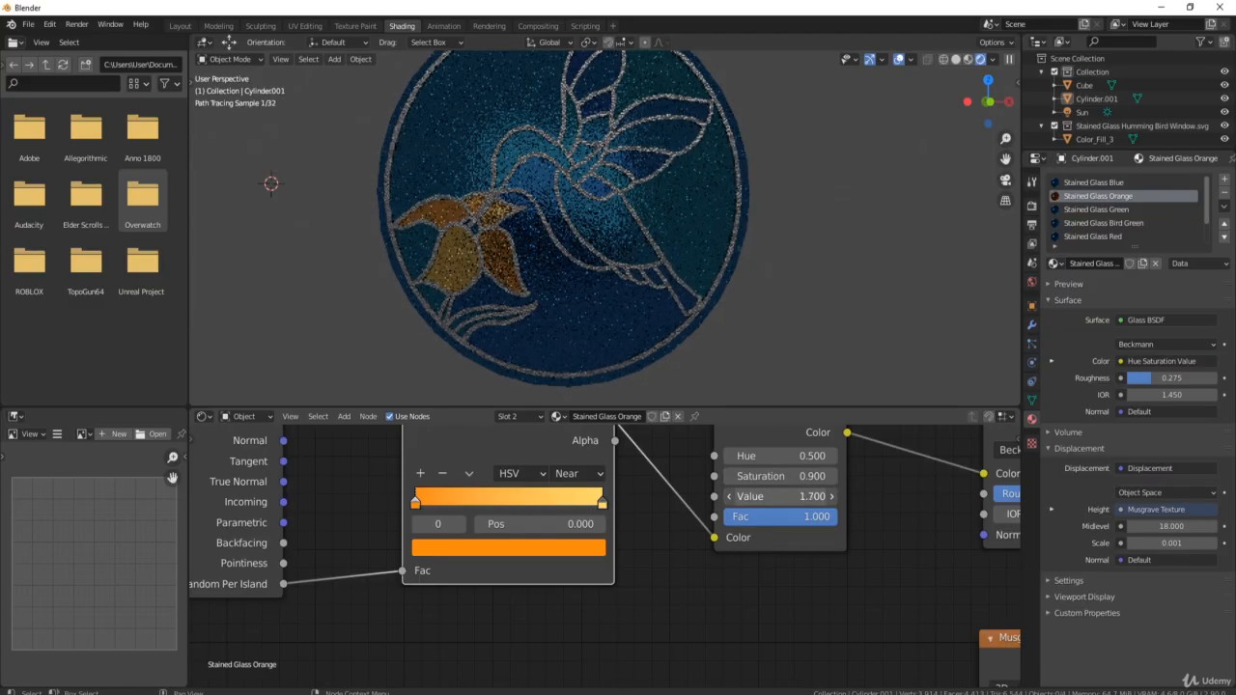
Step: Raise the Hue Saturation Value node's Saturation to 1.900, then try Hue at 0.600 and return it to 0.500
{"action": "left_click", "coordinate": [834, 475]}
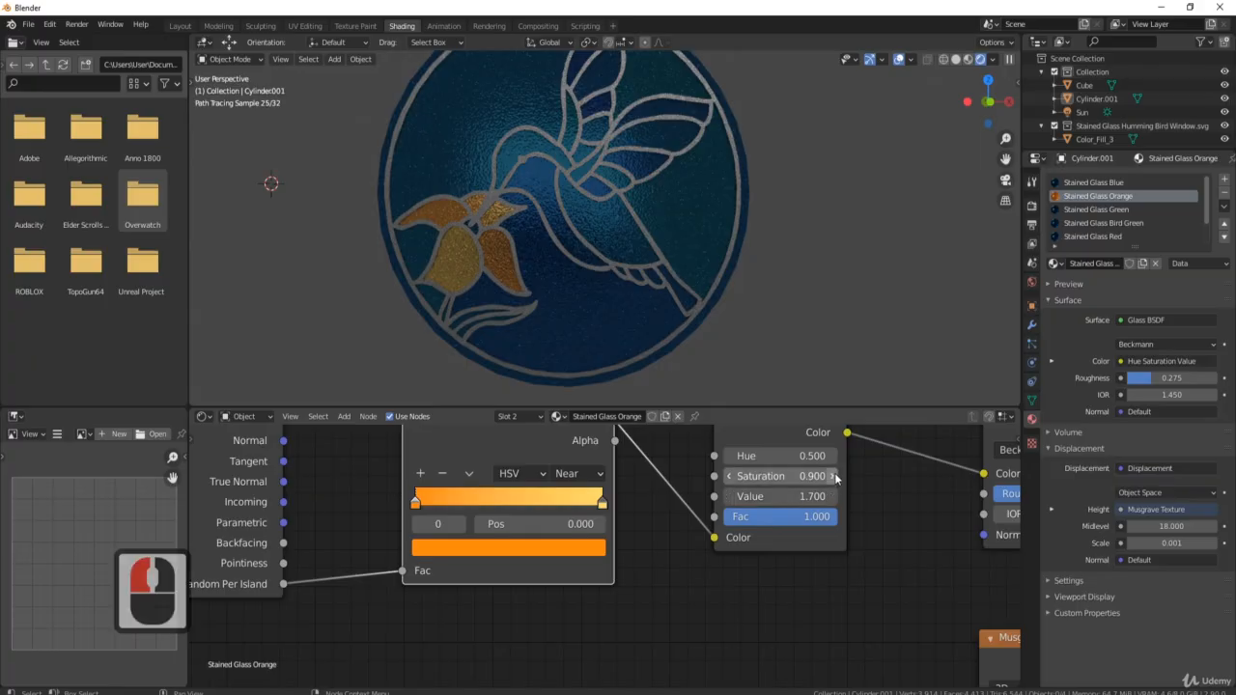
{"action": "left_click", "coordinate": [834, 475]}
{"action": "left_click", "coordinate": [834, 475]}
{"action": "left_click", "coordinate": [834, 475]}
{"action": "left_click", "coordinate": [834, 475]}
{"action": "left_click", "coordinate": [834, 475]}
{"action": "left_click", "coordinate": [834, 475]}
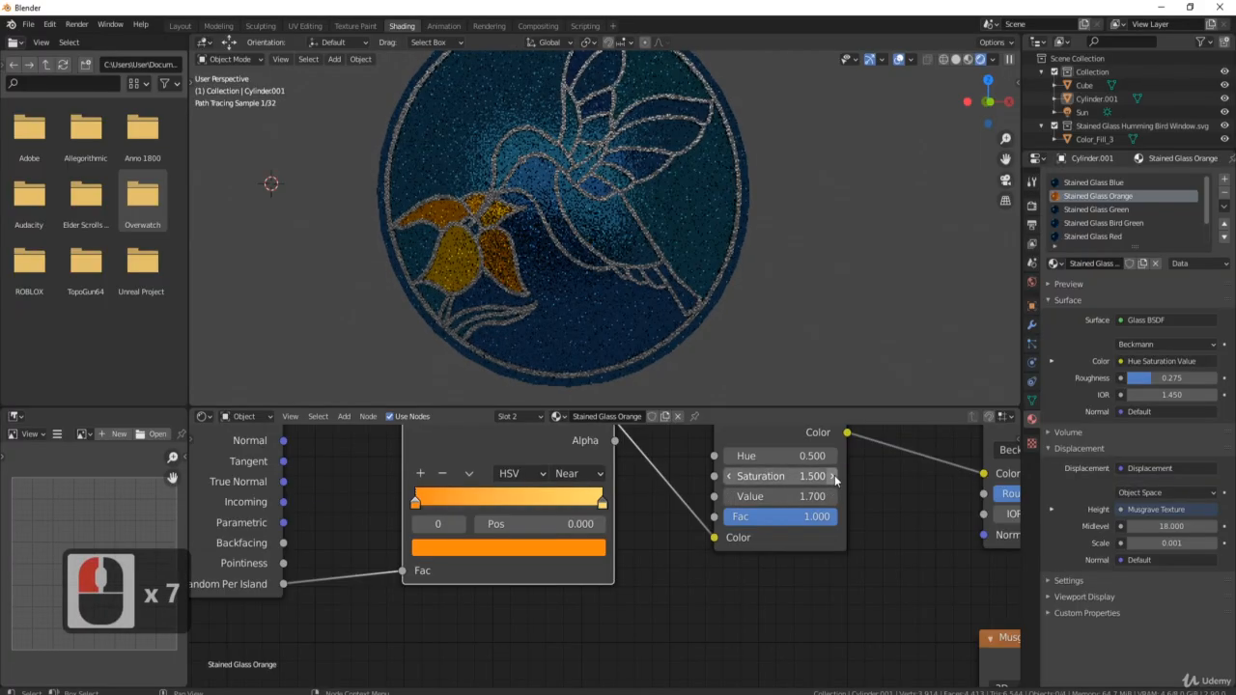
{"action": "left_click", "coordinate": [834, 475]}
{"action": "left_click", "coordinate": [834, 475]}
{"action": "left_click", "coordinate": [834, 475]}
{"action": "left_click", "coordinate": [834, 475]}
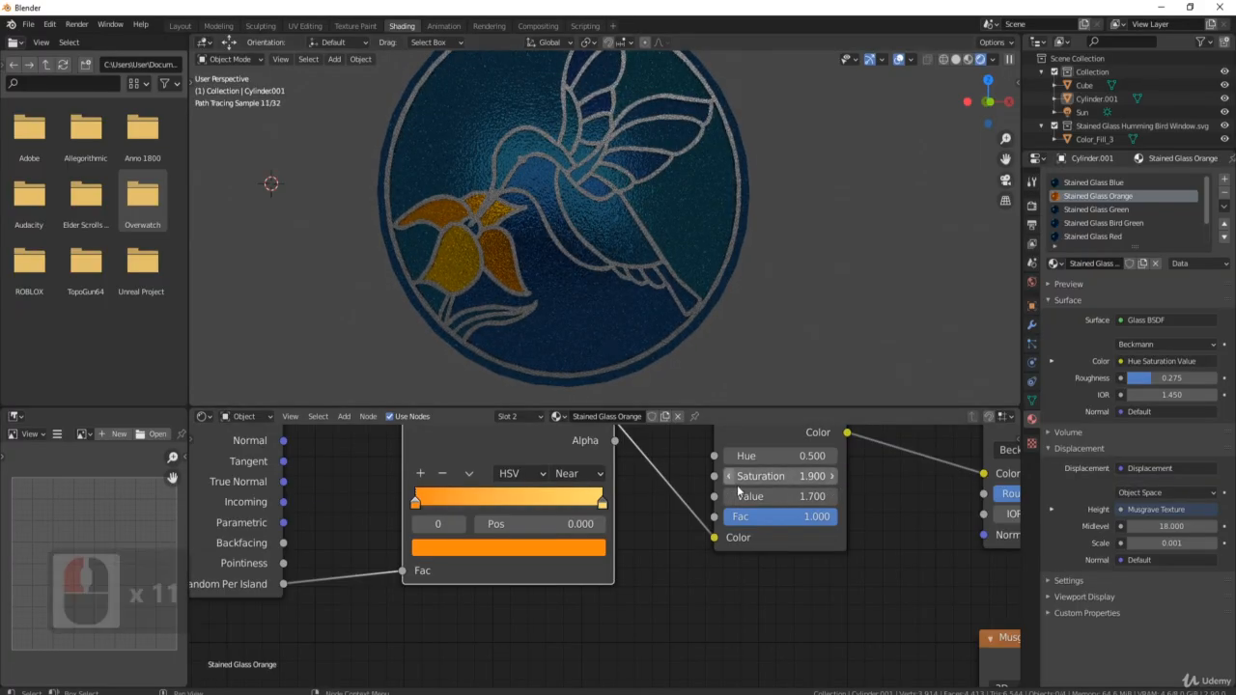
{"action": "left_click", "coordinate": [834, 456]}
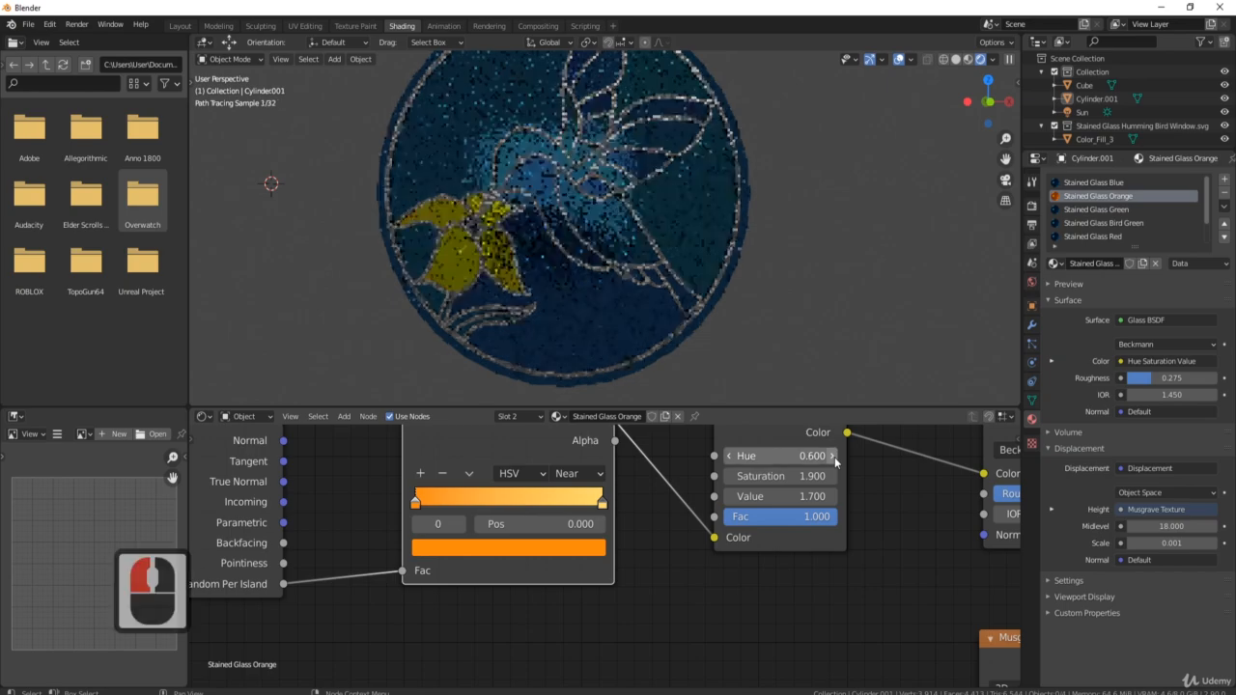
{"action": "left_click", "coordinate": [730, 458]}
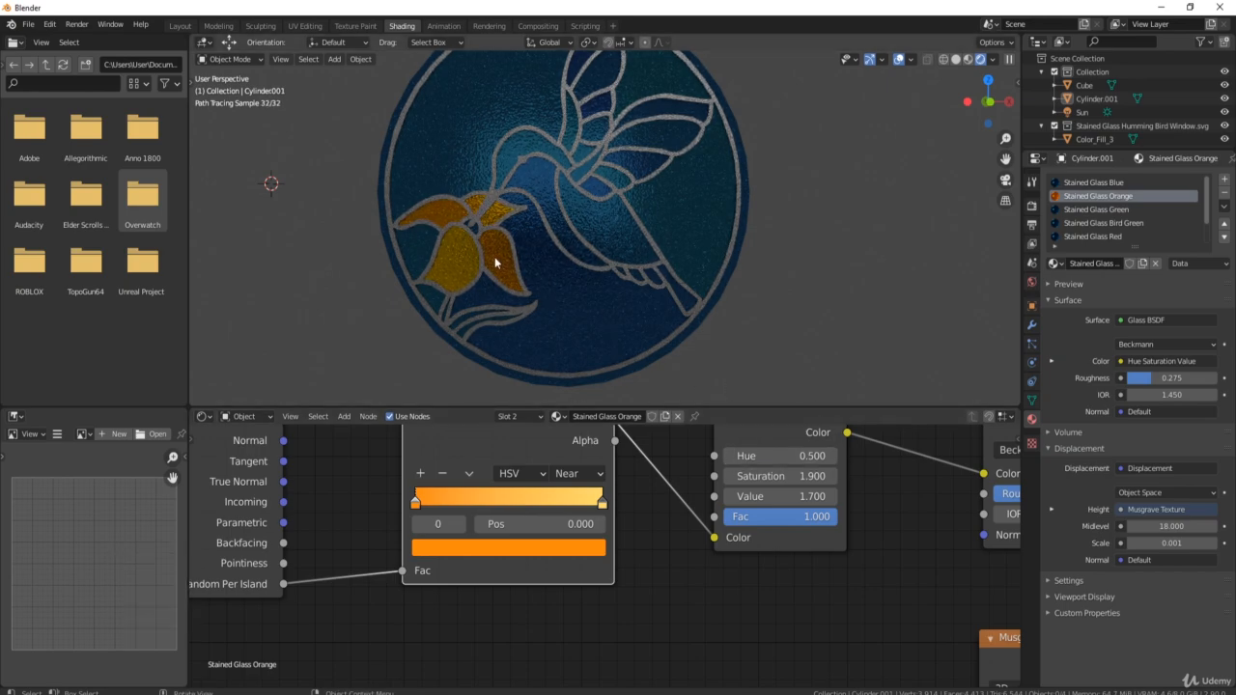
Step: Recolour the first ColorRamp stop of Stained Glass Orange to a deeper orange (H 0.050, S 0.950) and check the petals
{"action": "scroll", "coordinate": [494, 256], "scroll_direction": "up", "scroll_amount": 2}
{"action": "mouse_move", "coordinate": [469, 248]}
{"action": "middle_mouse_down"}
{"action": "mouse_move", "coordinate": [504, 258]}
{"action": "mouse_move", "coordinate": [482, 249]}
{"action": "middle_mouse_up"}
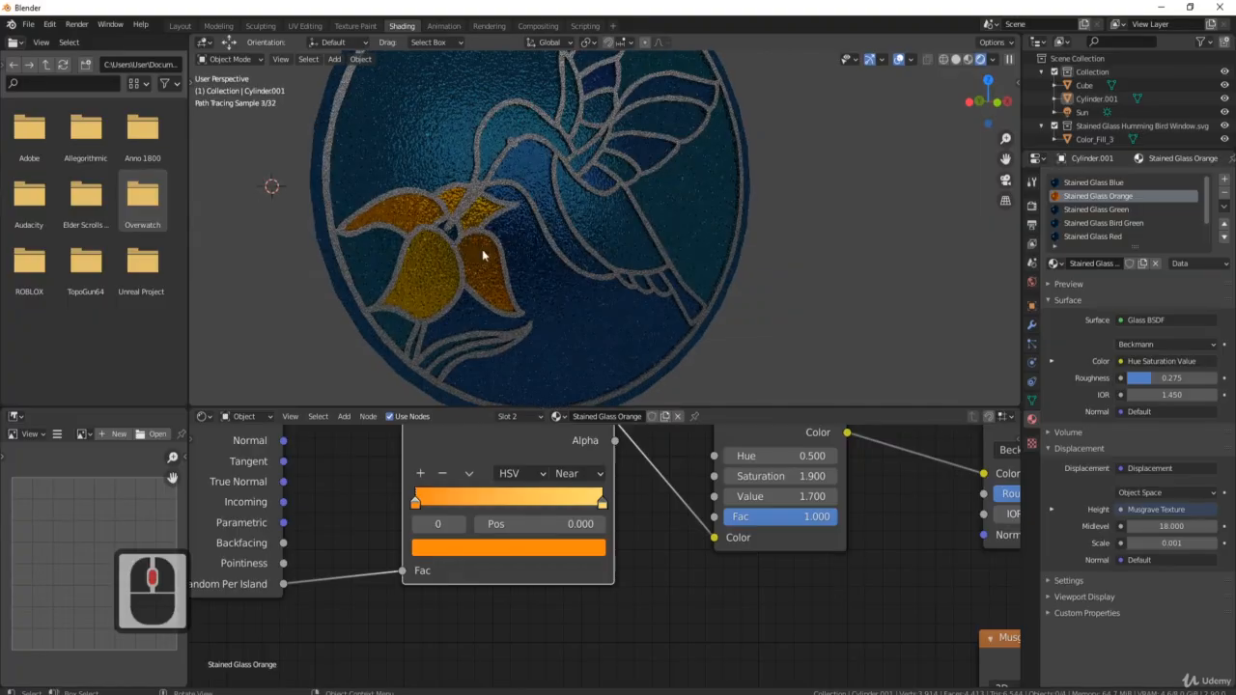
{"action": "left_click", "coordinate": [468, 549]}
{"action": "left_click", "coordinate": [470, 412]}
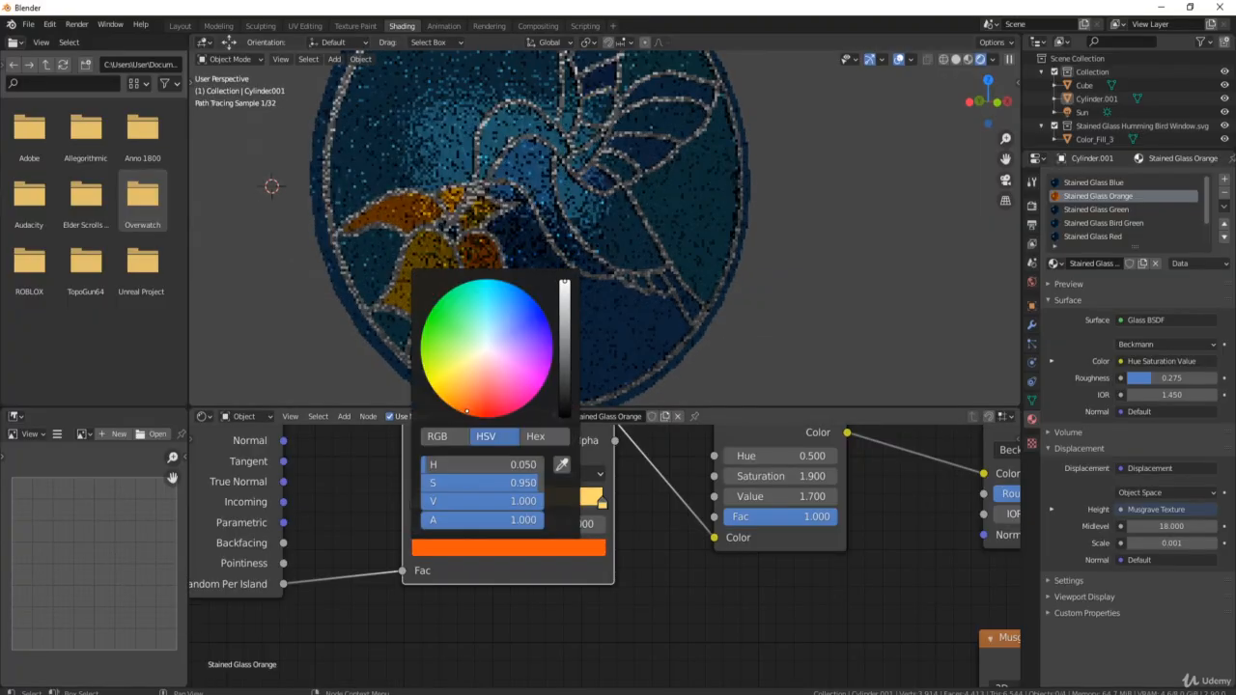
{"action": "left_click", "coordinate": [853, 344]}
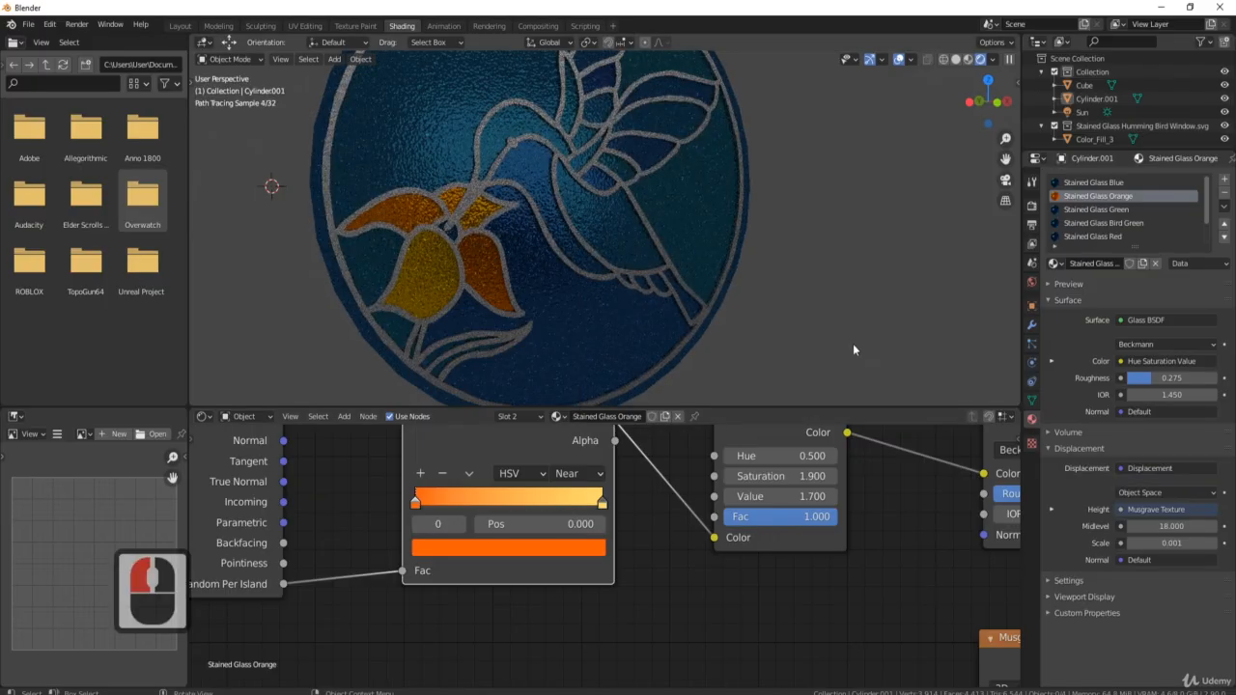
{"action": "middle_click_drag", "start_coordinate": [590, 297], "coordinate": [483, 216]}
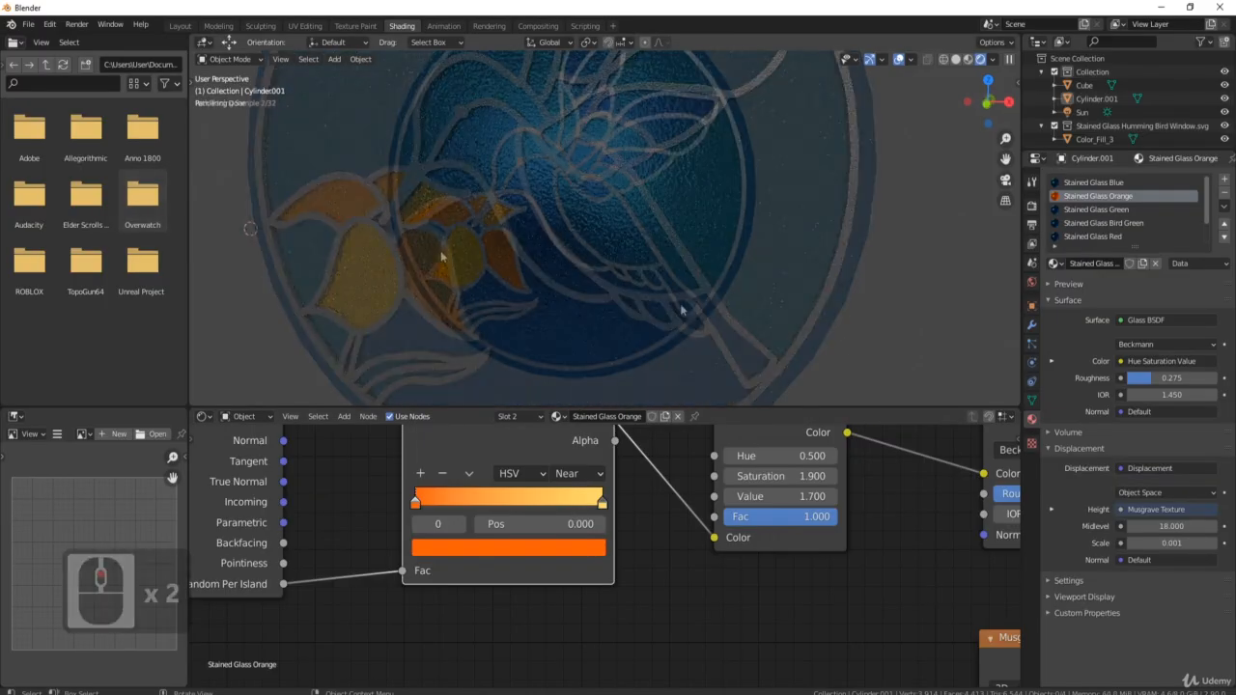
{"action": "scroll", "coordinate": [460, 306], "scroll_direction": "up", "scroll_amount": 3}
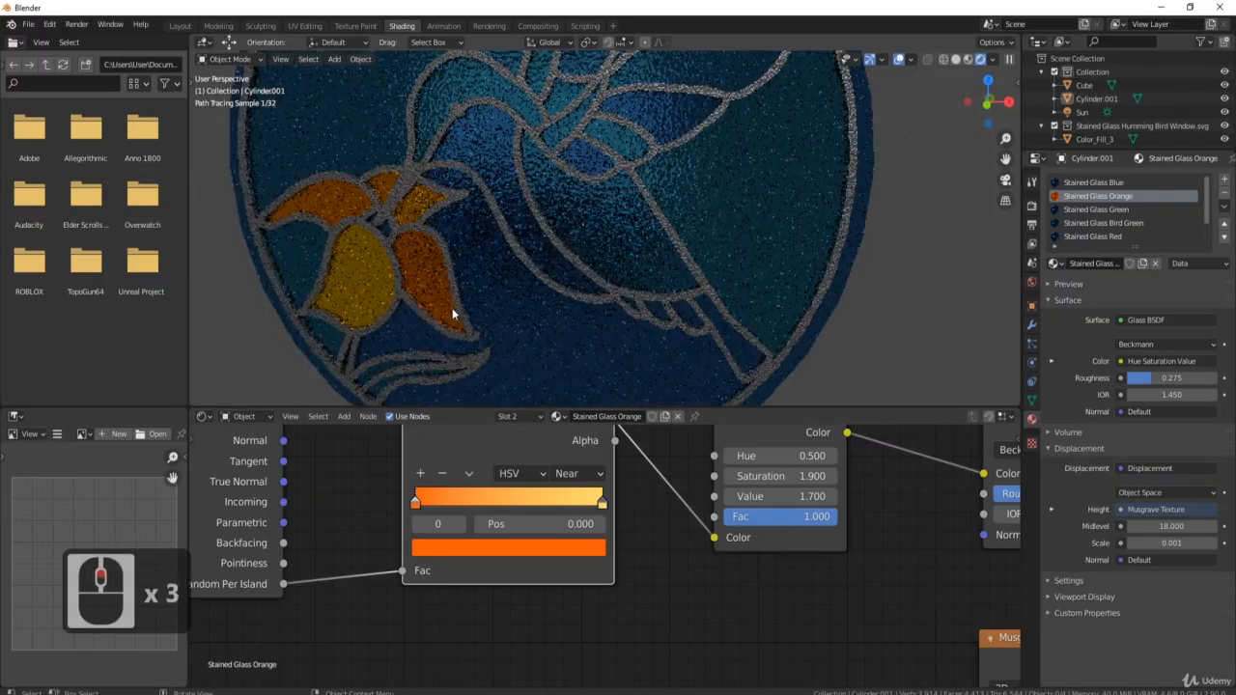
{"action": "scroll", "coordinate": [386, 369], "scroll_direction": "down", "scroll_amount": 2}
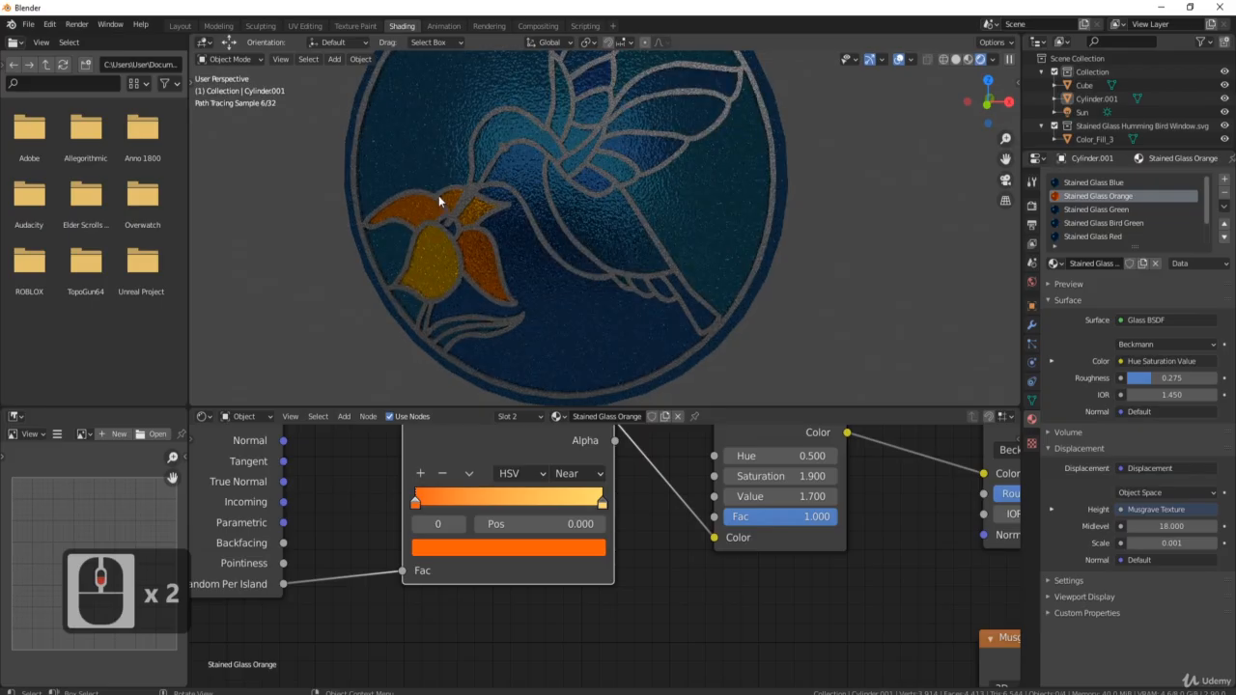
Step: Select the linked faces of the flower's stem and leaf pieces in Edit Mode and assign the Stained Glass Green material to them
{"action": "left_click", "coordinate": [1101, 209]}
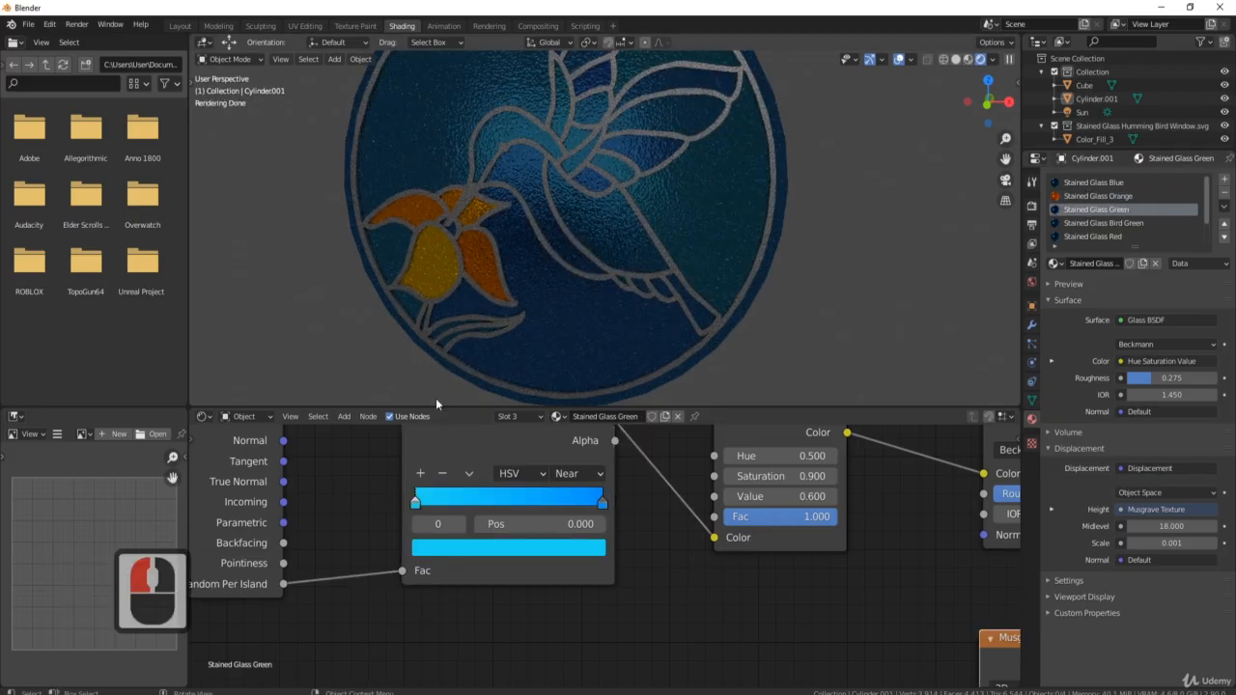
{"action": "key", "text": "Tab"}
{"action": "left_click", "coordinate": [425, 322]}
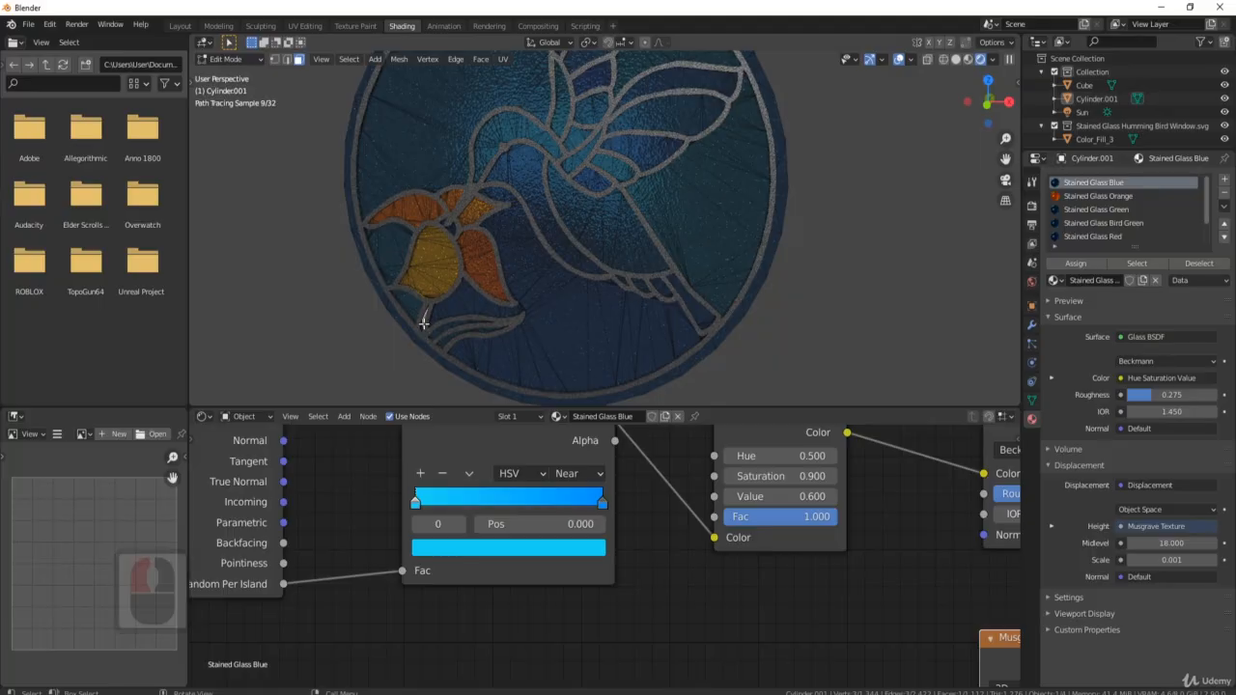
{"action": "key", "text": "l"}
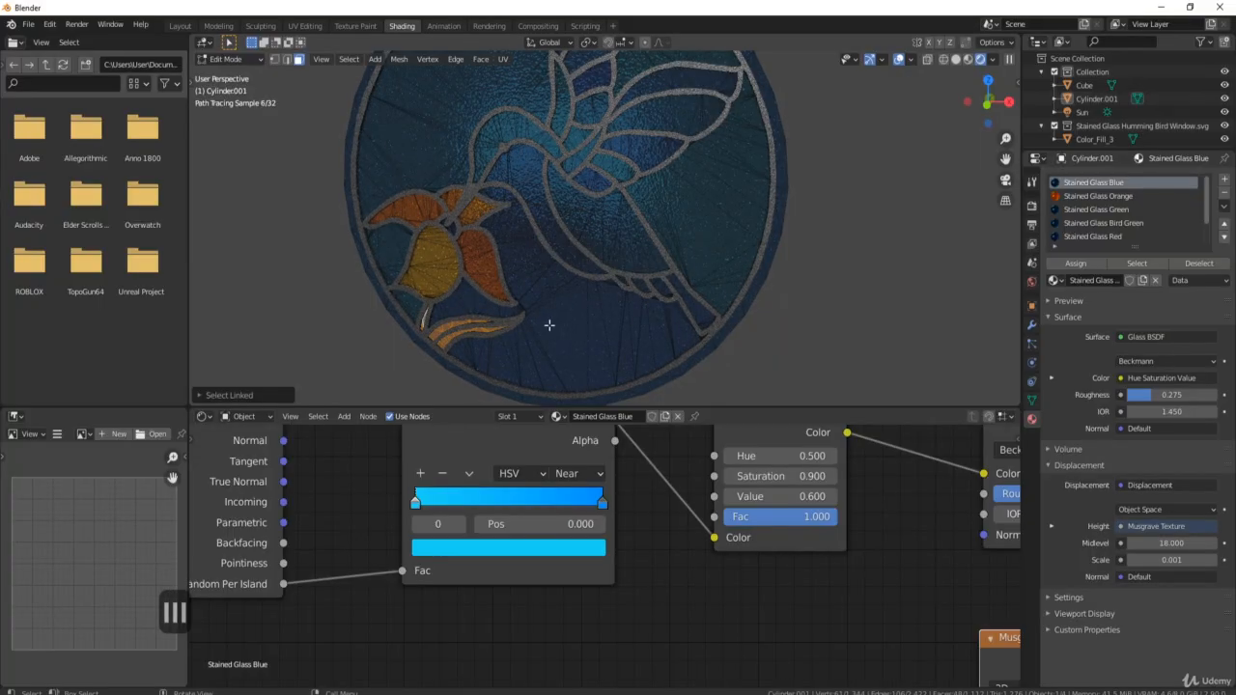
{"action": "left_click", "coordinate": [1149, 209]}
{"action": "left_click", "coordinate": [1088, 266]}
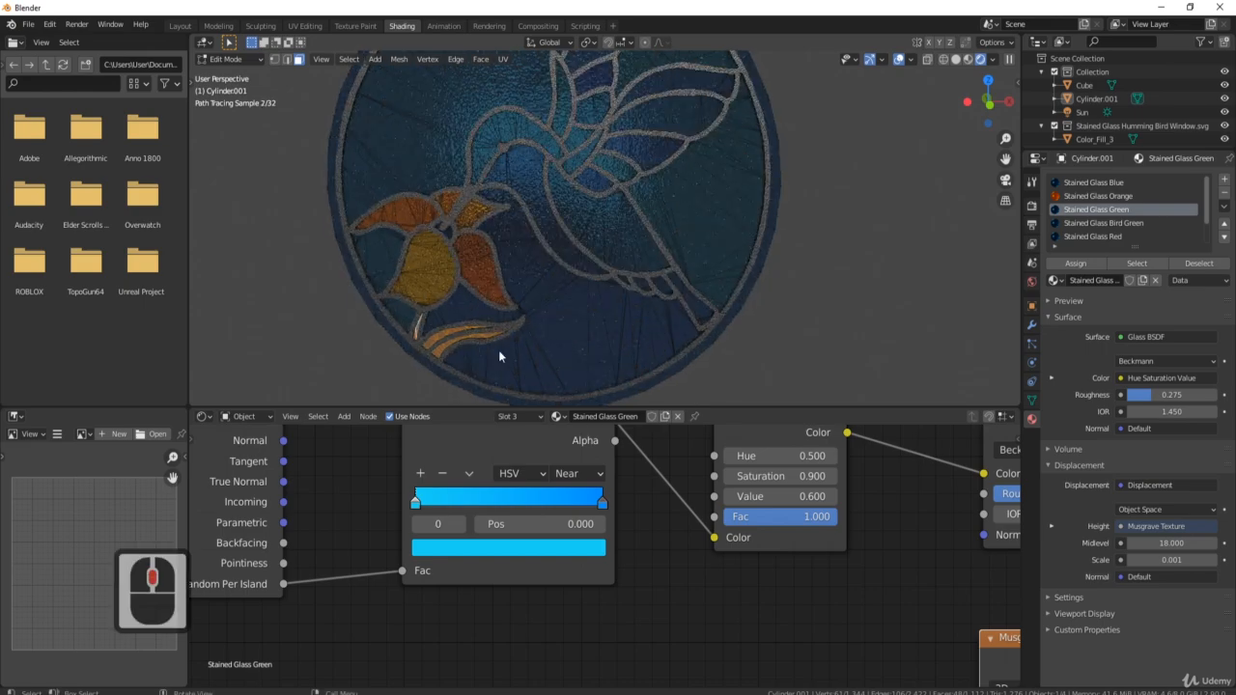
{"action": "key", "text": "Tab"}
Step: Recolour the first ColorRamp stop of Stained Glass Green to green (H 0.304, S 0.795, V 0.958)
{"action": "left_click", "coordinate": [447, 548]}
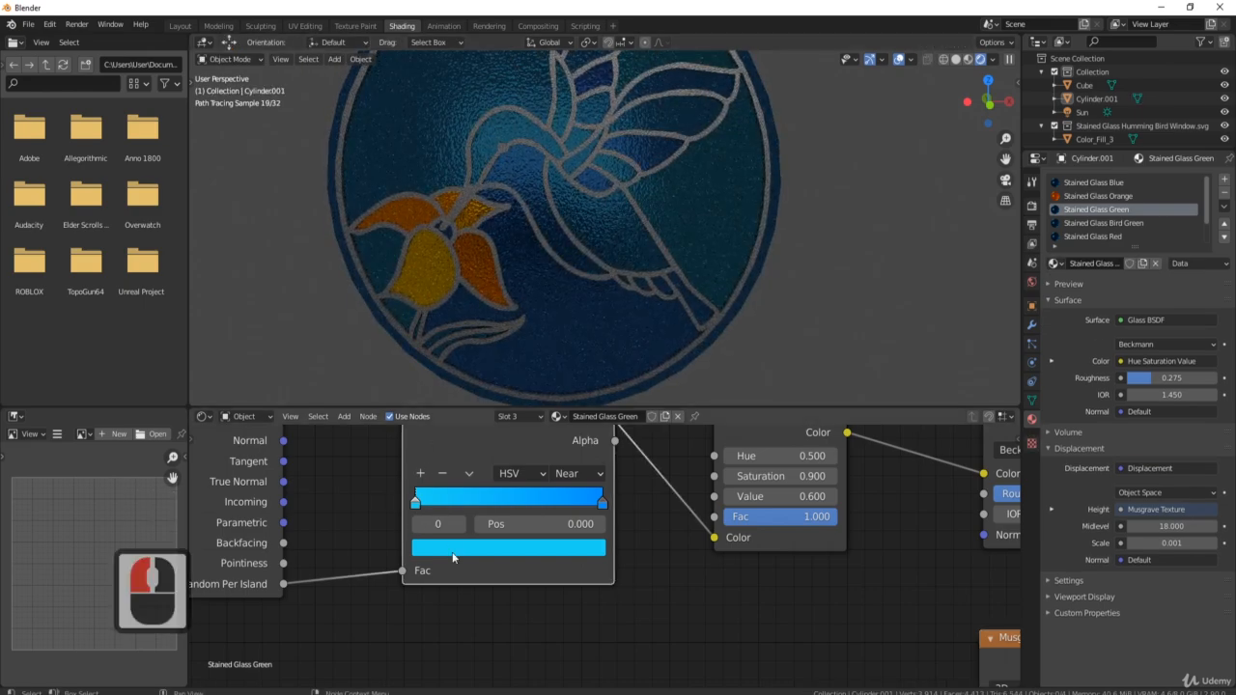
{"action": "left_click", "coordinate": [453, 557]}
{"action": "left_click", "coordinate": [436, 330]}
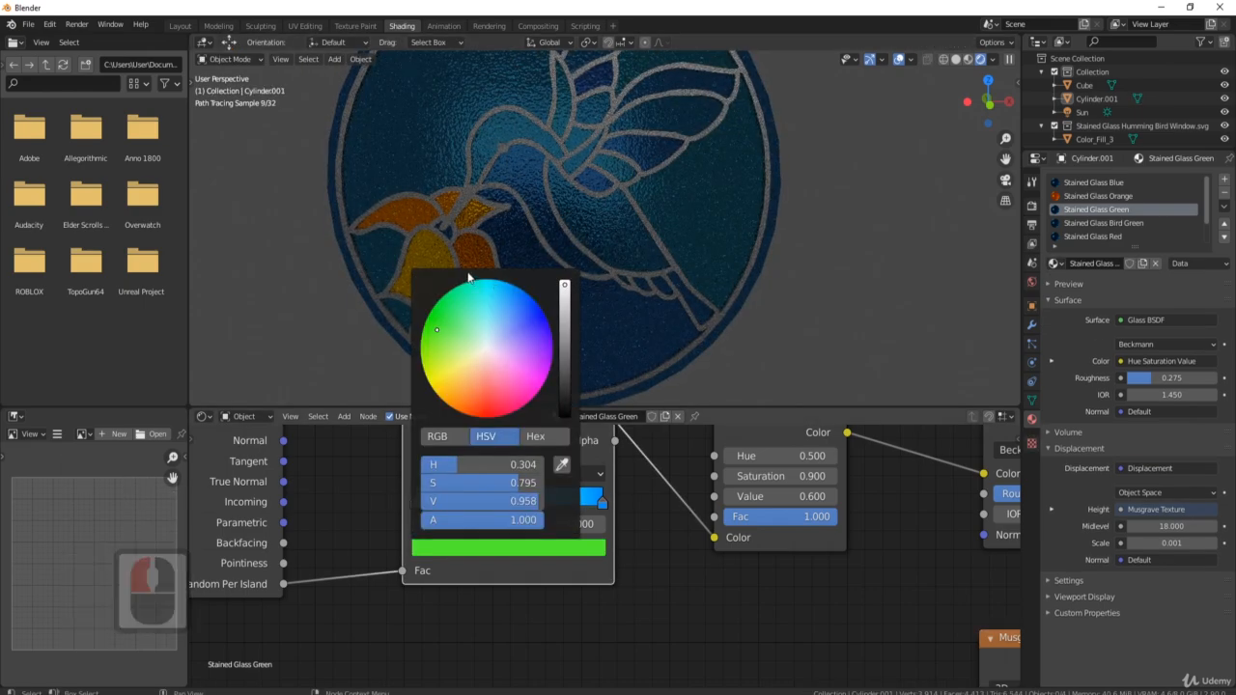
{"action": "middle_click_drag", "start_coordinate": [476, 373], "coordinate": [489, 292]}
{"action": "scroll", "coordinate": [386, 305], "scroll_direction": "up", "scroll_amount": 2}
{"action": "middle_click_drag", "start_coordinate": [382, 309], "coordinate": [580, 295]}
Step: Recolour the last ColorRamp stop of Stained Glass Green to a slightly cooler, bluish green and check the leaves
{"action": "left_click", "coordinate": [603, 503]}
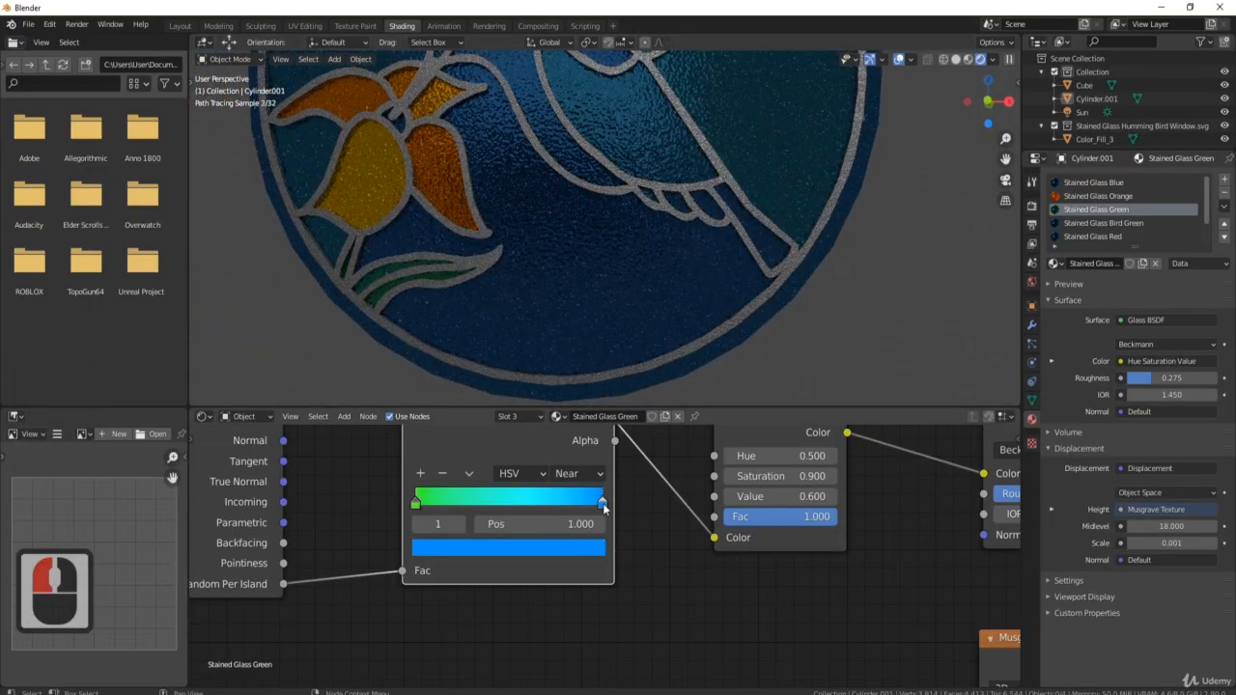
{"action": "left_click", "coordinate": [573, 548]}
{"action": "left_click", "coordinate": [451, 326]}
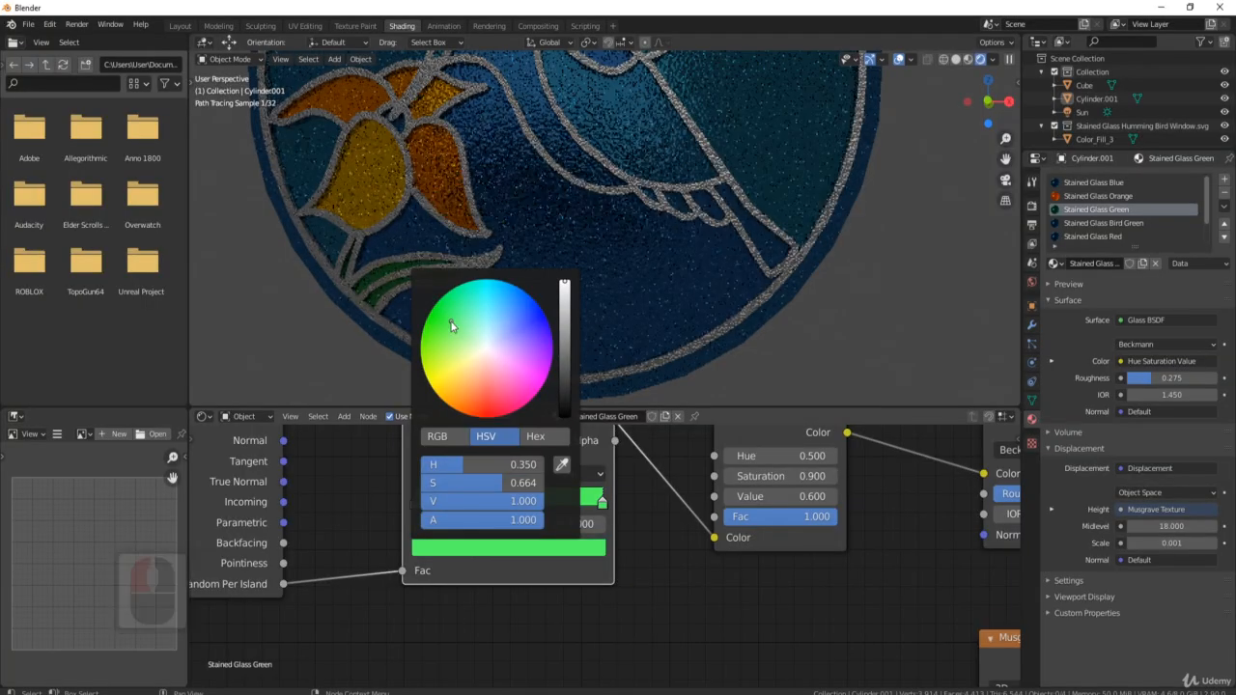
{"action": "left_click", "coordinate": [455, 322]}
{"action": "left_click", "coordinate": [477, 322]}
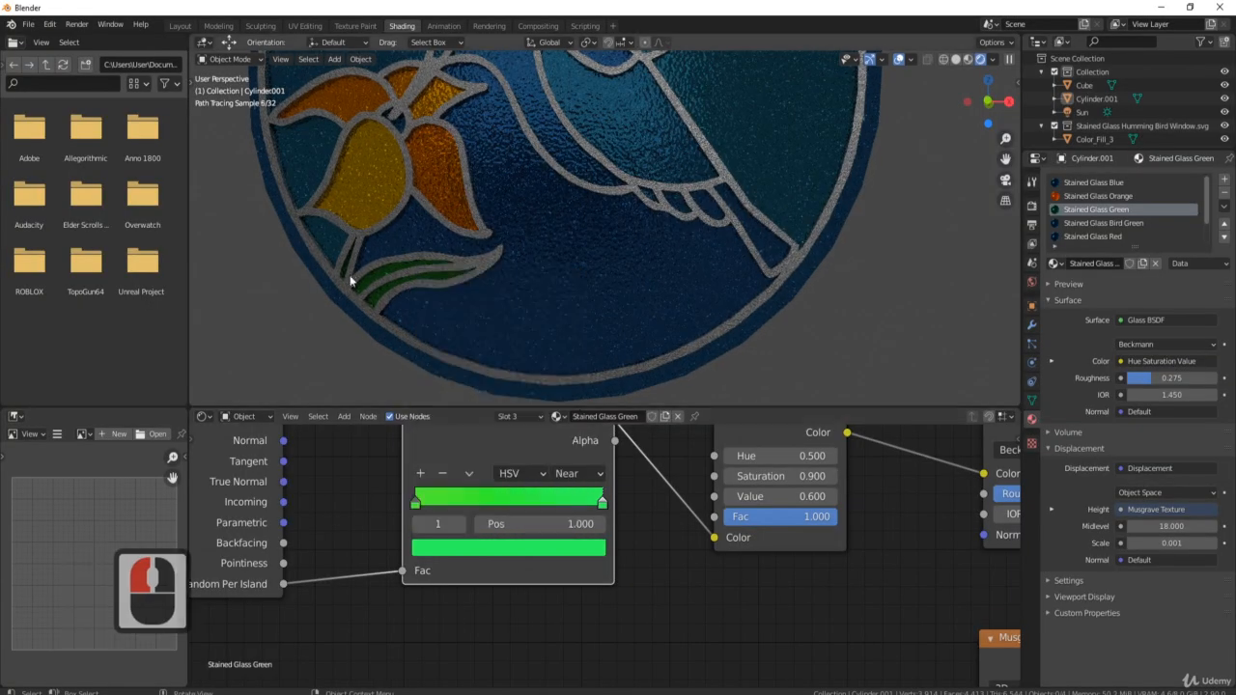
{"action": "middle_click_drag", "start_coordinate": [367, 285], "coordinate": [342, 261]}
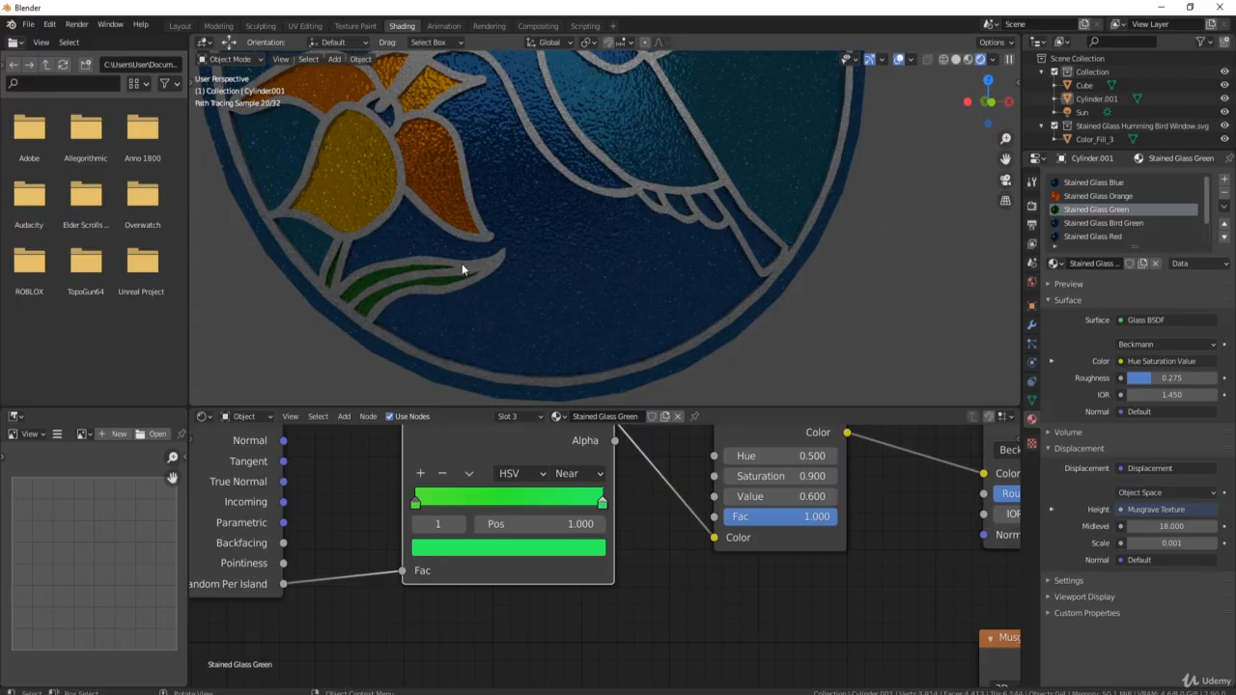
{"action": "scroll", "coordinate": [462, 266], "scroll_direction": "down", "scroll_amount": 2}
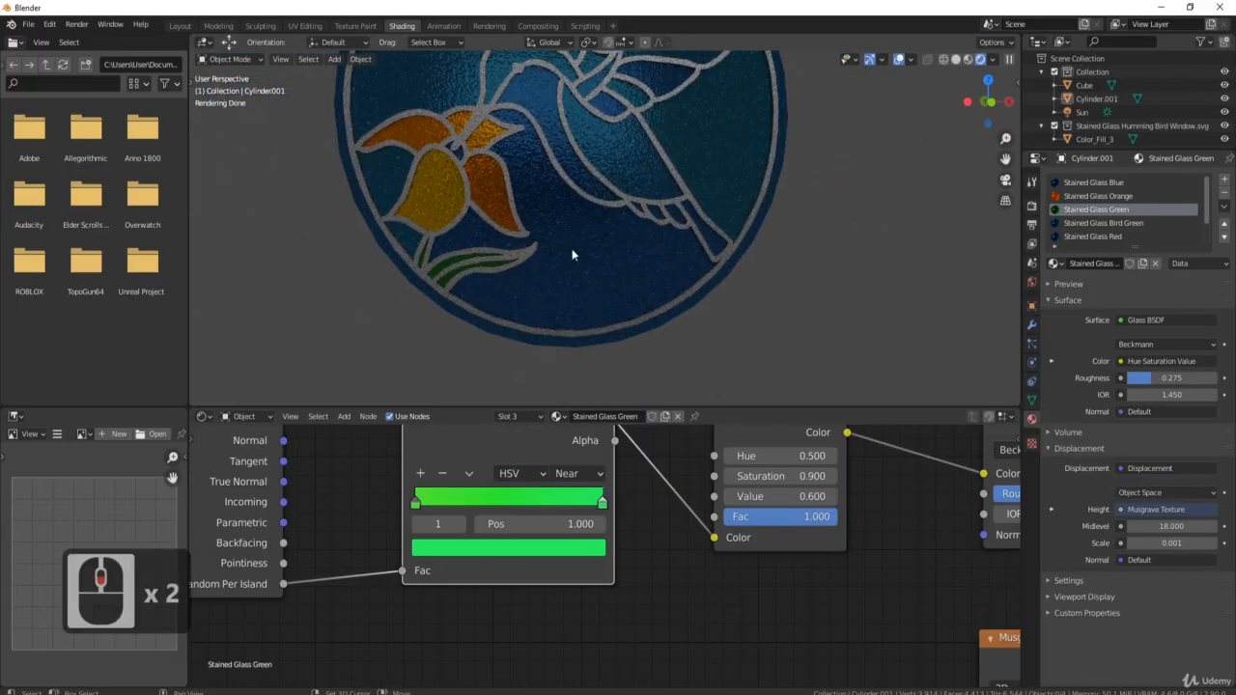
Step: Select the linked faces of the hummingbird's lower body and the two inner wing-base pieces and assign the Stained Glass Turqoise material to them
{"action": "middle_click_drag", "start_coordinate": [572, 248], "coordinate": [570, 303], "text": "shift"}
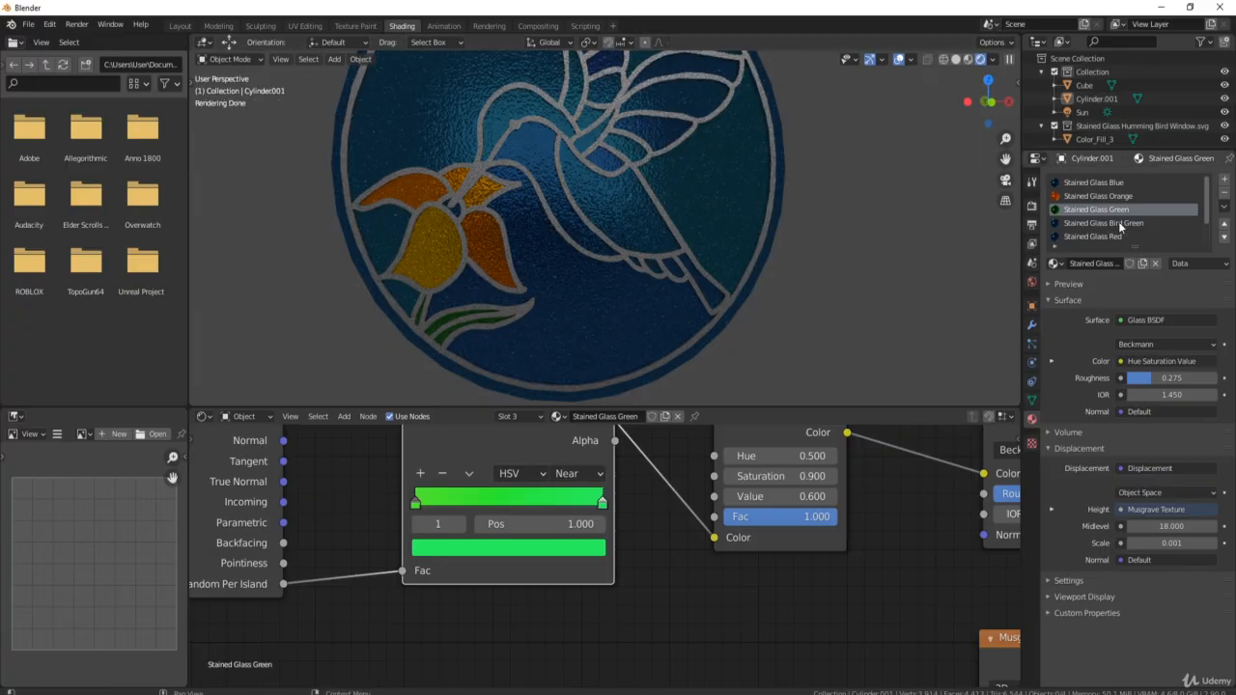
{"action": "scroll", "coordinate": [1186, 223], "scroll_direction": "down", "scroll_amount": 3}
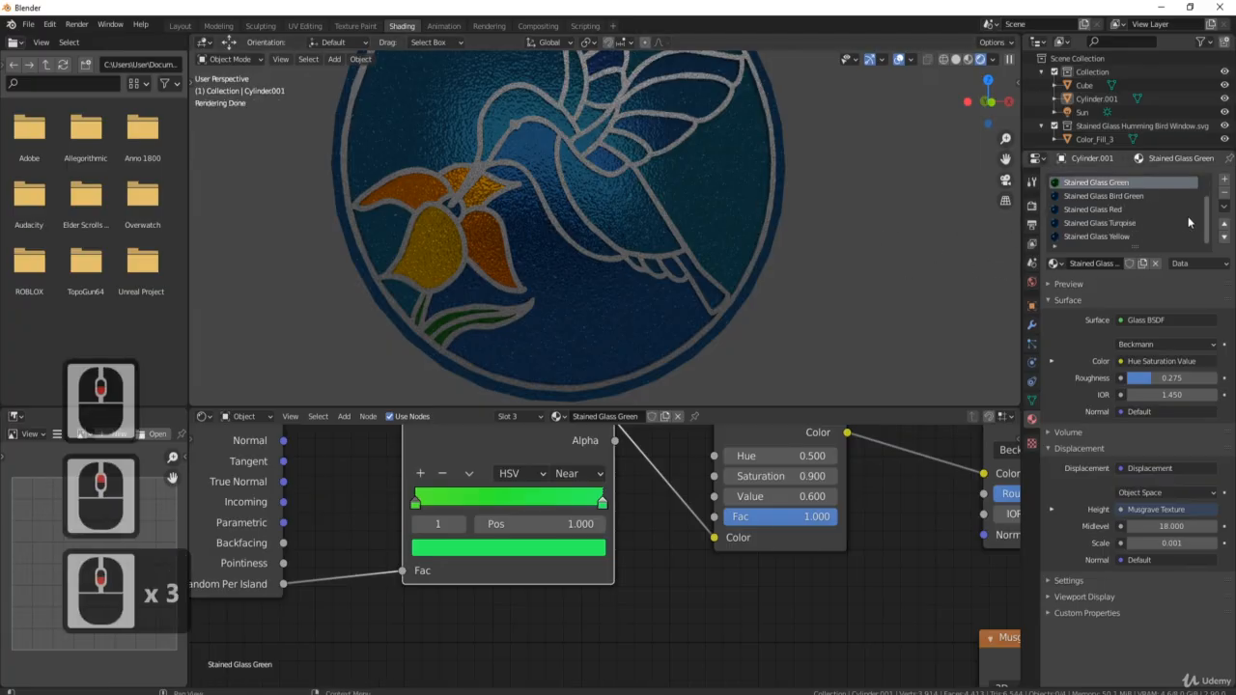
{"action": "left_click", "coordinate": [1118, 222]}
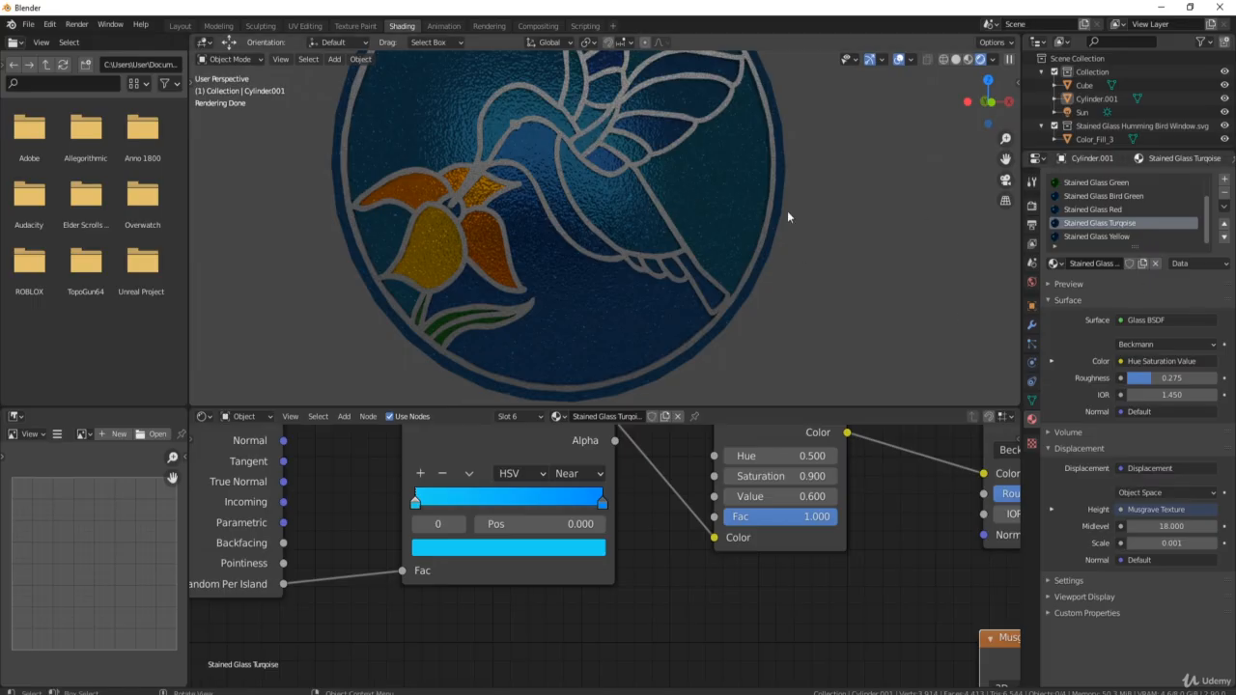
{"action": "key", "text": "Tab"}
{"action": "left_click", "coordinate": [576, 93]}
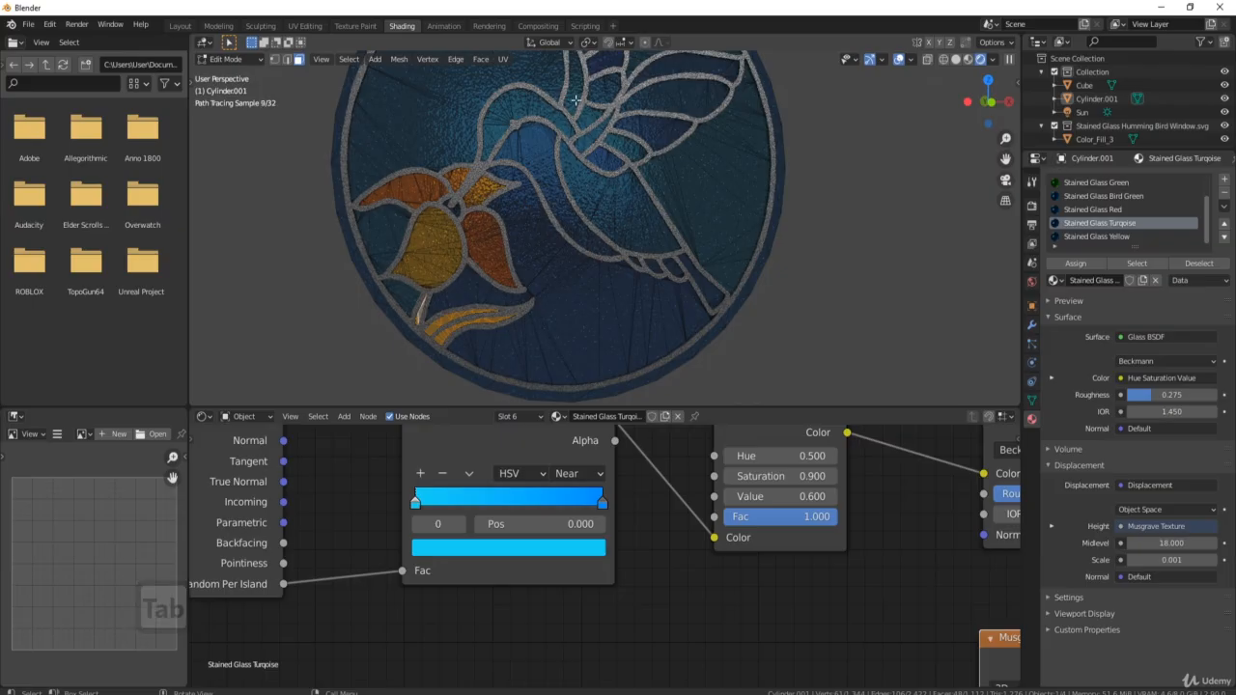
{"action": "key", "text": "l"}
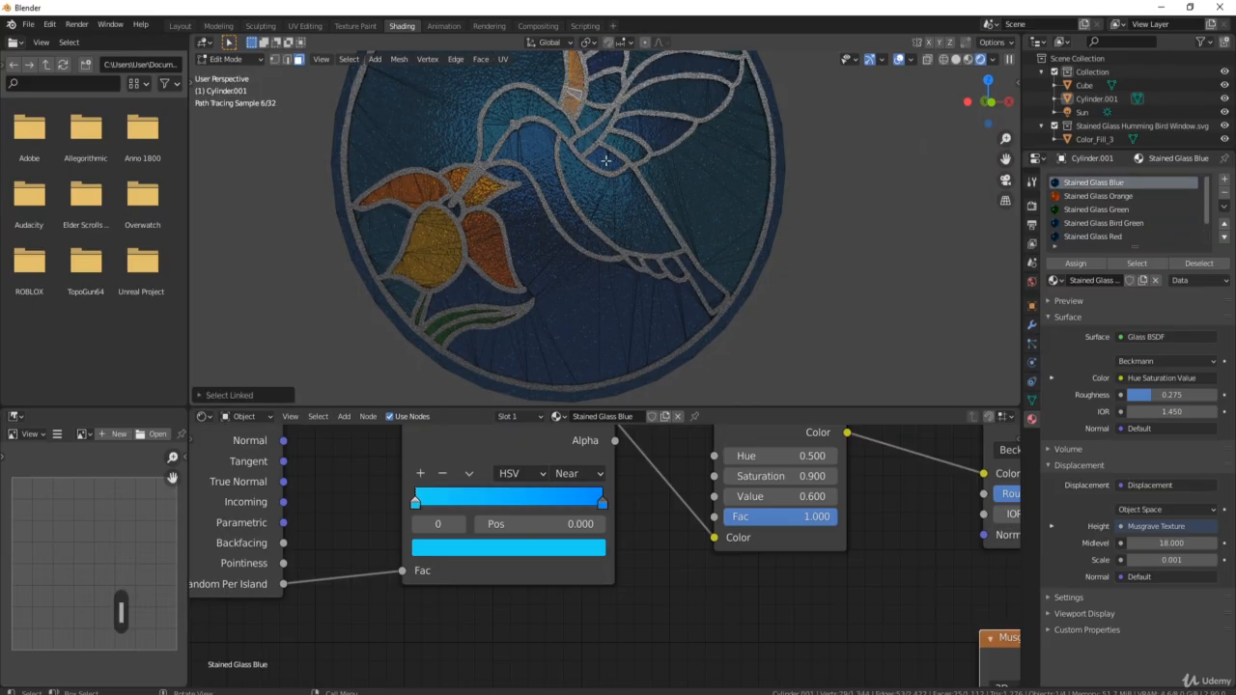
{"action": "key", "text": "l"}
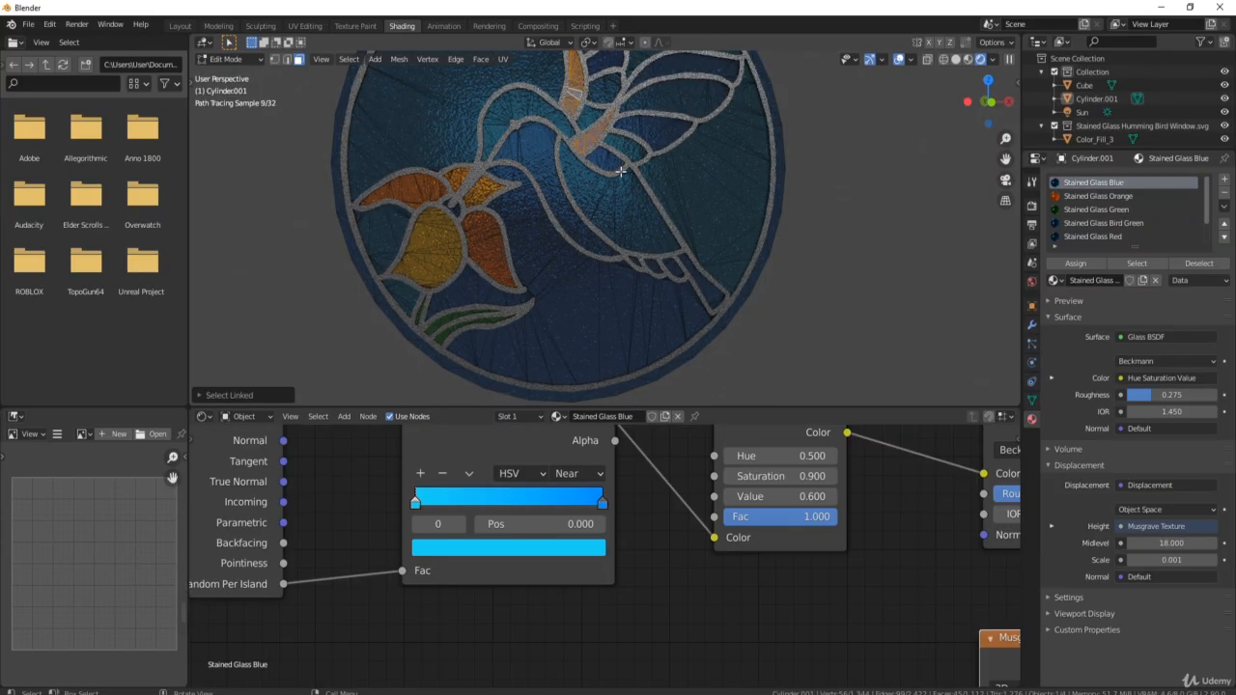
{"action": "key", "text": "l"}
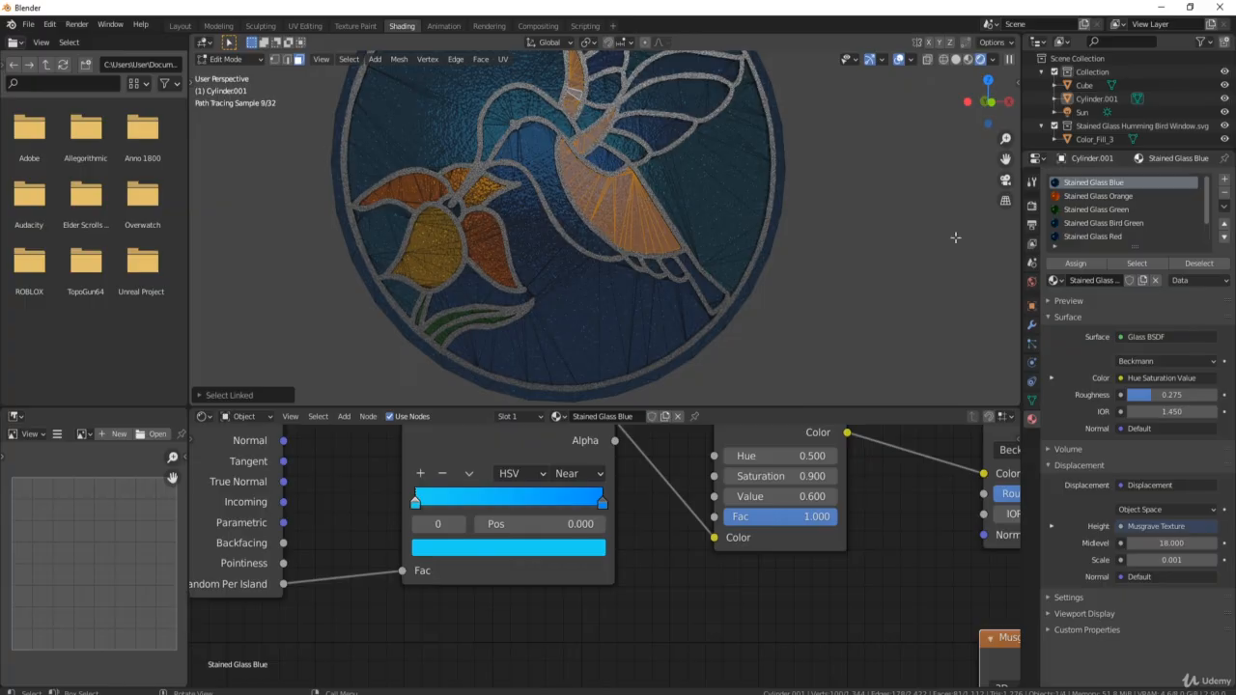
{"action": "scroll", "coordinate": [1123, 215], "scroll_direction": "down", "scroll_amount": 2}
{"action": "left_click", "coordinate": [1110, 223]}
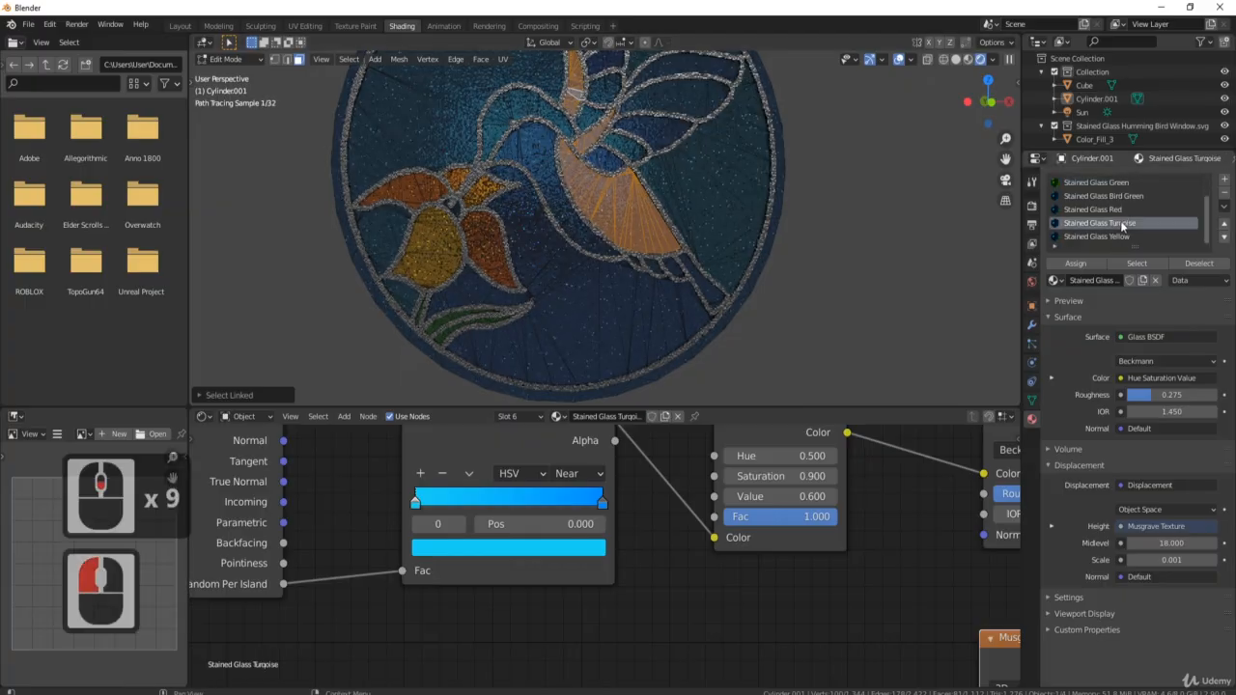
{"action": "left_click", "coordinate": [1076, 262]}
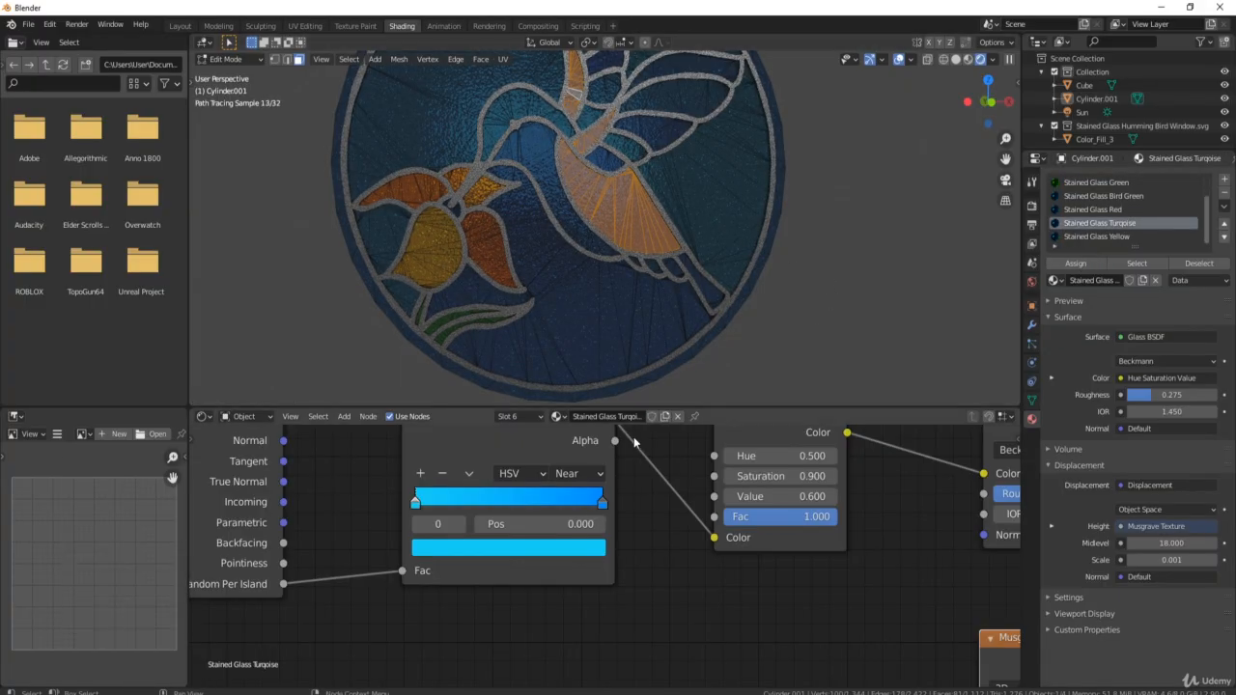
{"action": "key", "text": "Tab"}
{"action": "key", "text": "Tab"}
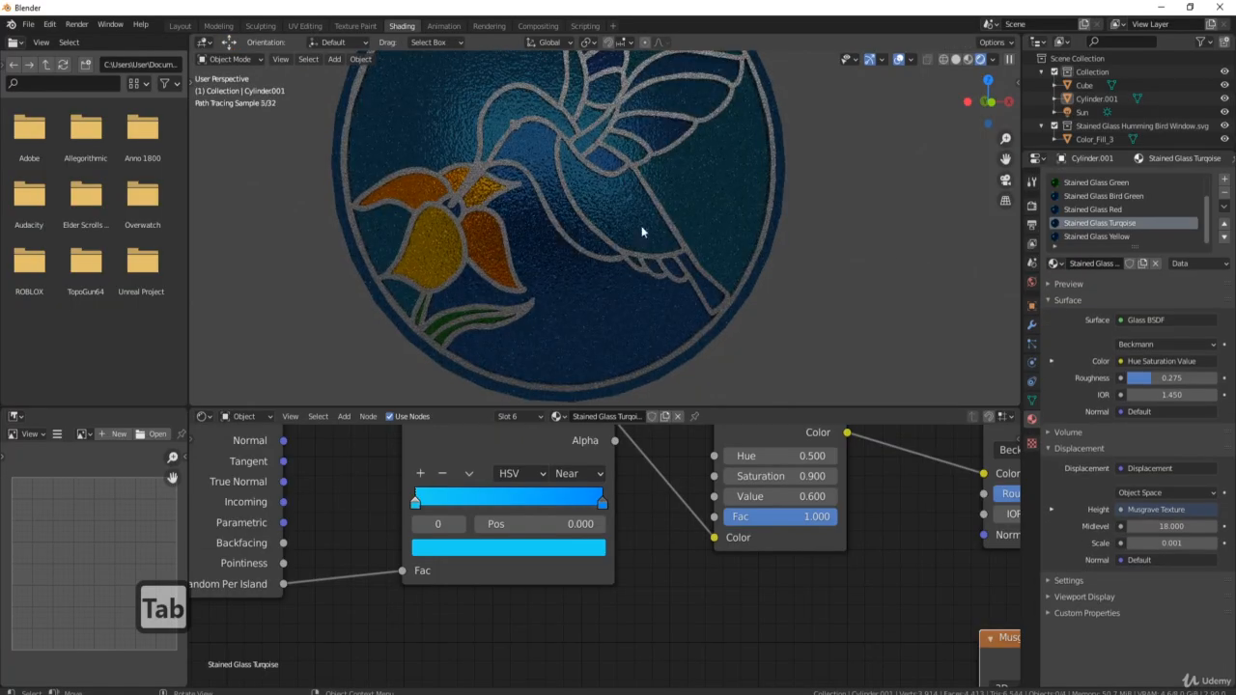
Step: Recolour the first ColorRamp stop of Stained Glass Turqoise to green (H 0.421, S 1.000, V 0.958)
{"action": "left_click", "coordinate": [416, 504]}
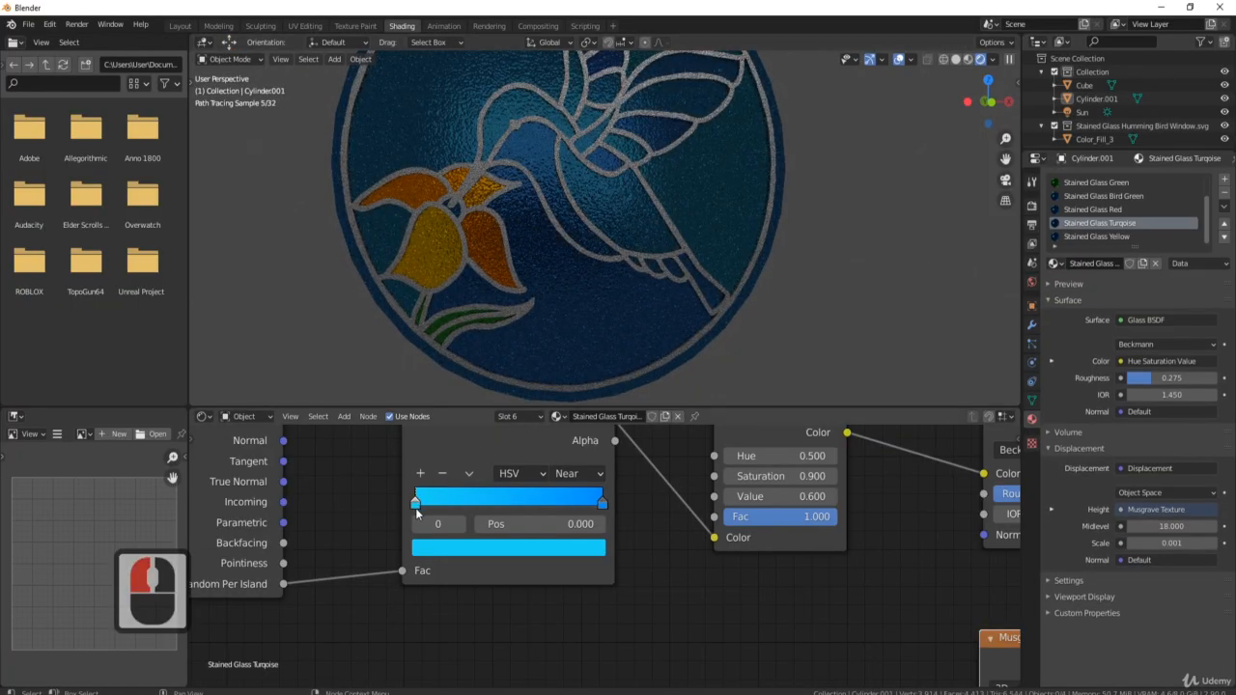
{"action": "left_click", "coordinate": [462, 547]}
{"action": "left_click_drag", "start_coordinate": [495, 289], "coordinate": [455, 287]}
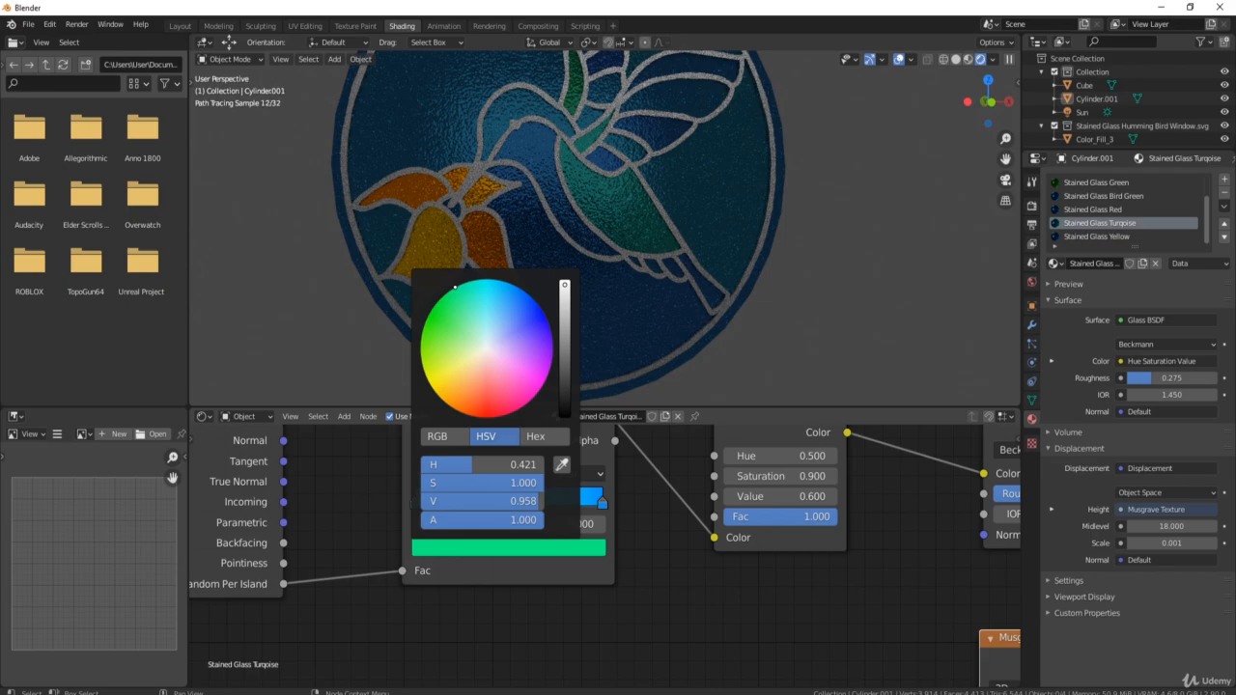
{"action": "scroll", "coordinate": [662, 190], "scroll_direction": "down", "scroll_amount": 2}
{"action": "middle_click_drag", "start_coordinate": [658, 184], "coordinate": [656, 245]}
{"action": "scroll", "coordinate": [655, 249], "scroll_direction": "up", "scroll_amount": 3}
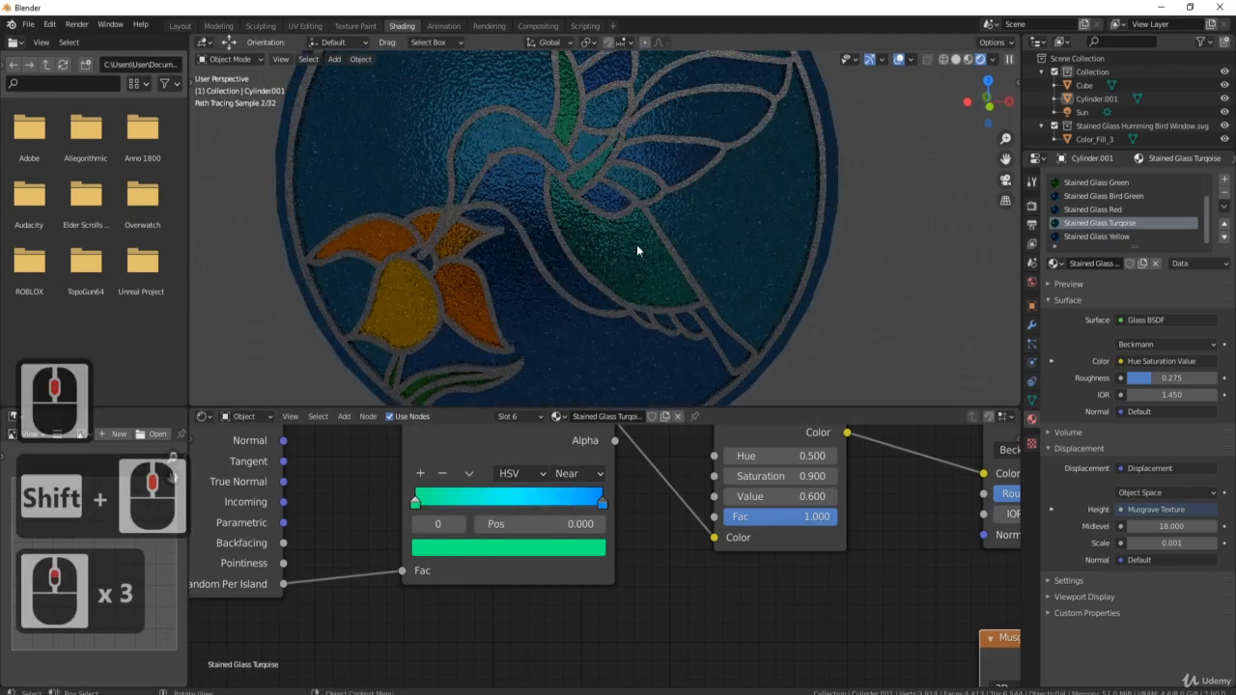
Step: Shift the last ColorRamp stop of Stained Glass Turqoise from blue to bright cyan
{"action": "left_click", "coordinate": [601, 503]}
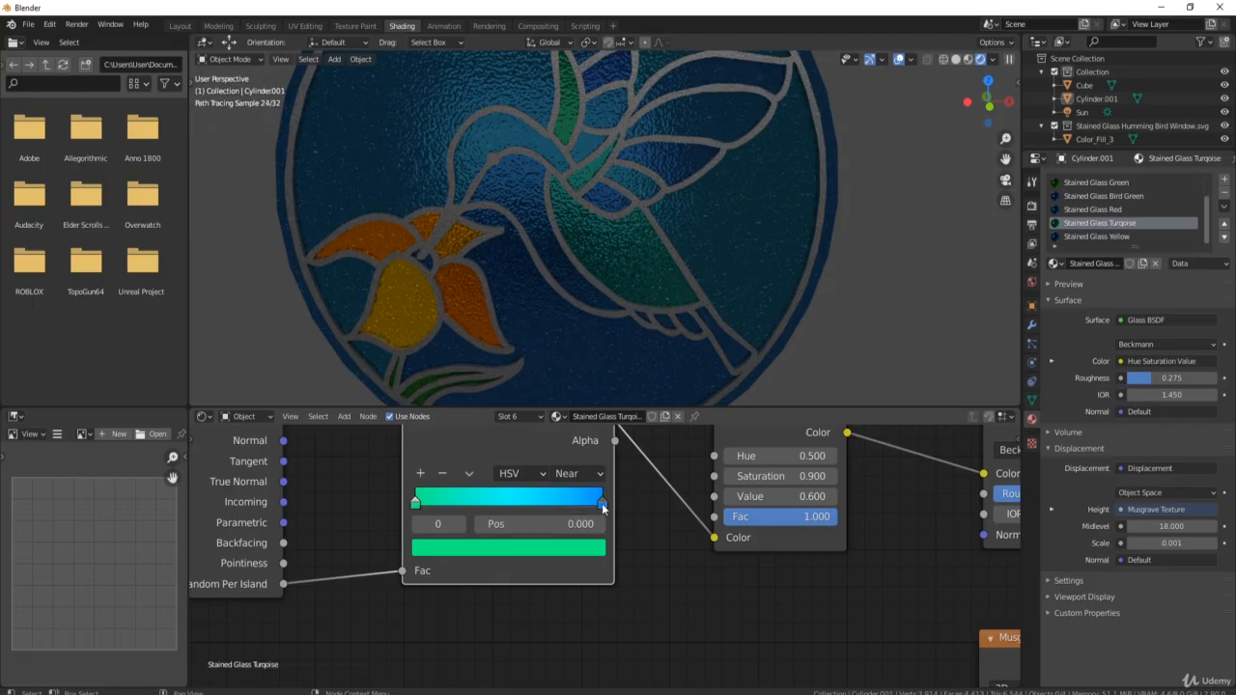
{"action": "left_click", "coordinate": [574, 548]}
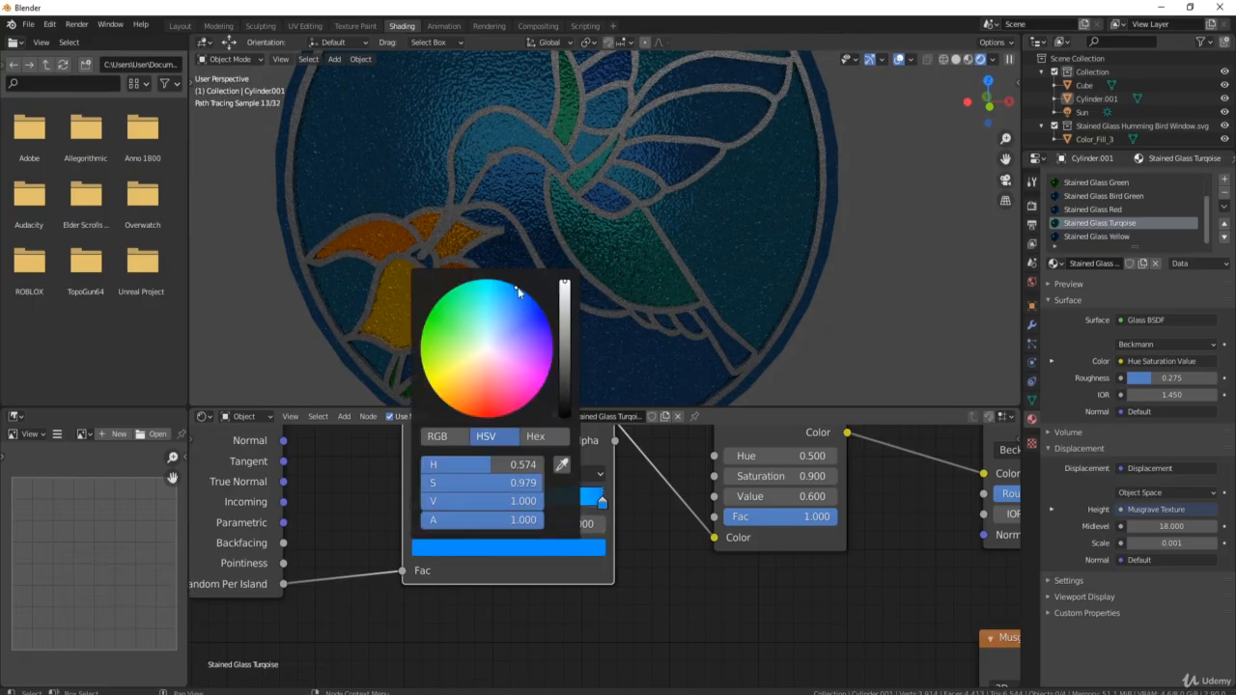
{"action": "mouse_move", "coordinate": [517, 289]}
{"action": "left_mouse_down"}
{"action": "mouse_move", "coordinate": [467, 284]}
{"action": "mouse_move", "coordinate": [490, 279]}
{"action": "left_mouse_up"}
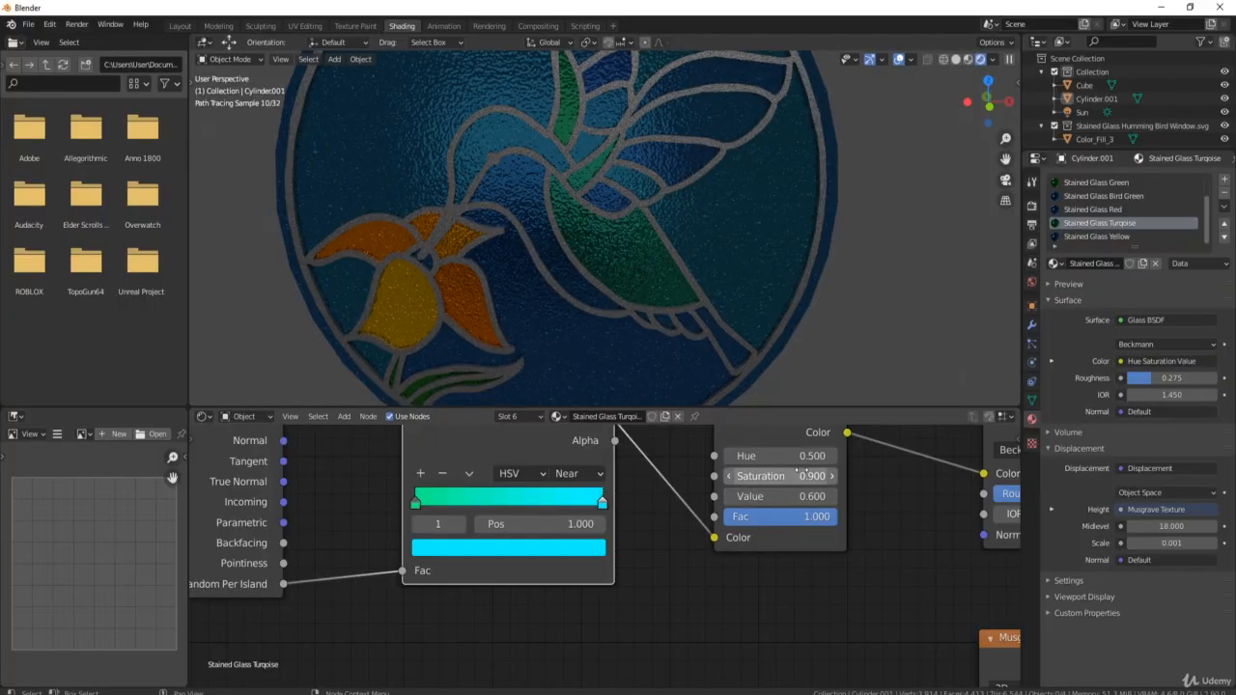
Step: Try a darker Value of 0.200 on the Turqoise material's Hue Saturation Value node, and settle on 0.700
{"action": "left_click", "coordinate": [730, 496]}
{"action": "left_click", "coordinate": [730, 496]}
{"action": "left_click", "coordinate": [730, 496]}
{"action": "left_click", "coordinate": [731, 498]}
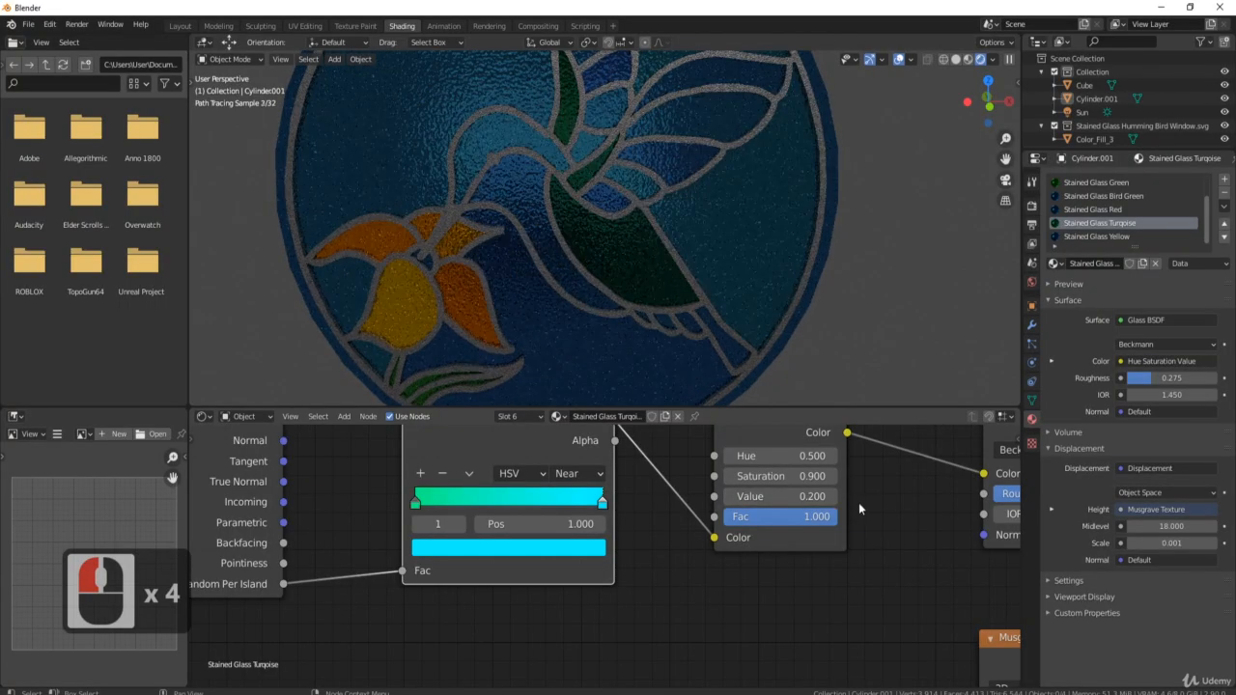
{"action": "left_click", "coordinate": [831, 496]}
{"action": "left_click", "coordinate": [832, 496]}
{"action": "left_click", "coordinate": [831, 496]}
{"action": "left_click", "coordinate": [831, 496]}
{"action": "left_click", "coordinate": [831, 497]}
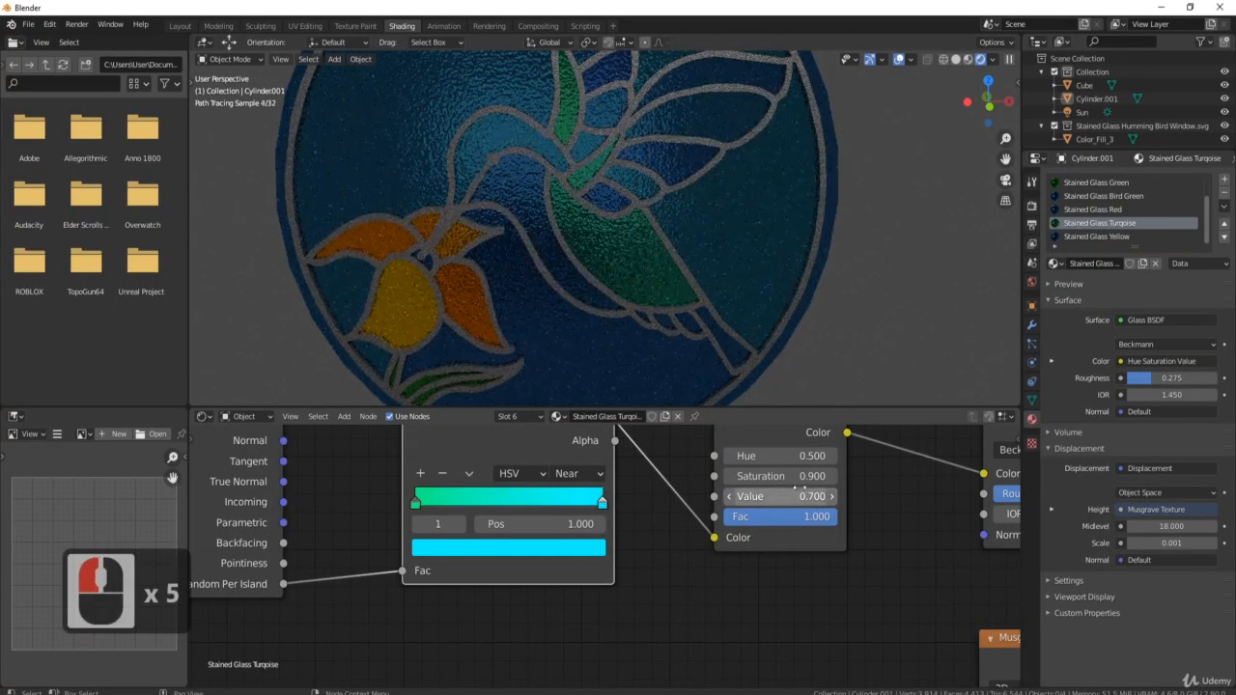
Step: Set the Saturation of the Turqoise material's Hue Saturation Value node to 0.700 after trying 0.500
{"action": "left_click", "coordinate": [729, 476]}
{"action": "left_click", "coordinate": [729, 476]}
{"action": "left_click", "coordinate": [729, 476]}
{"action": "left_click", "coordinate": [729, 476]}
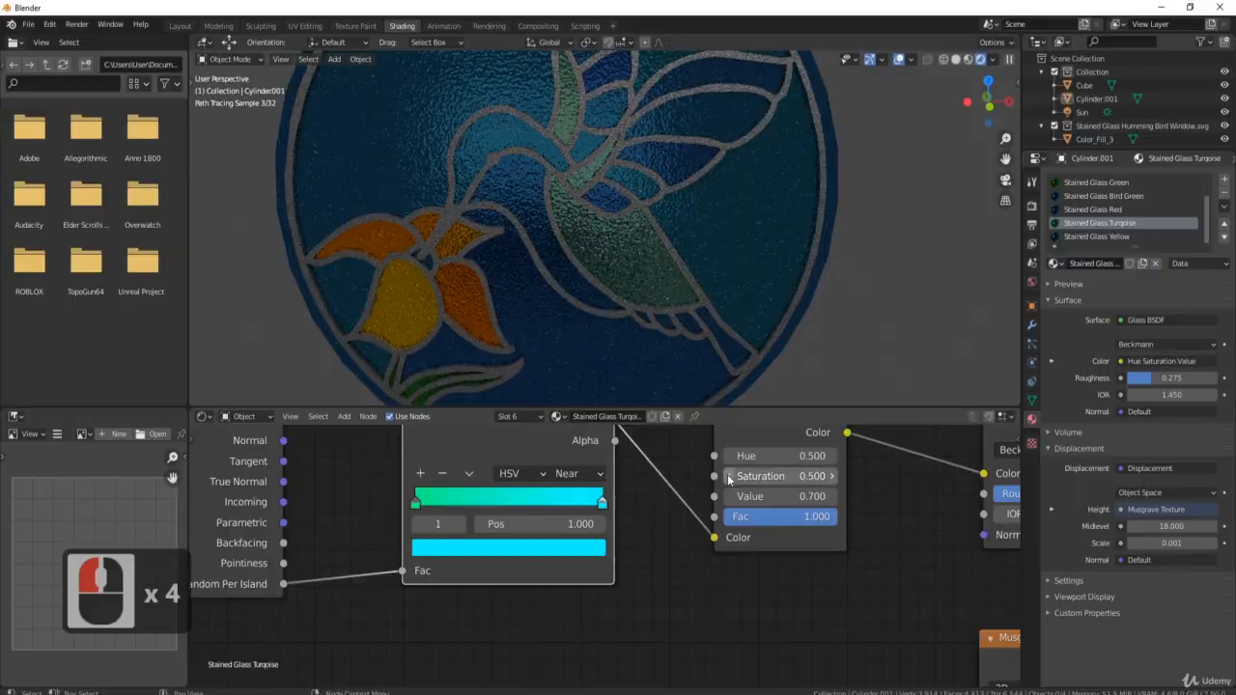
{"action": "left_click", "coordinate": [831, 476]}
{"action": "left_click", "coordinate": [831, 476]}
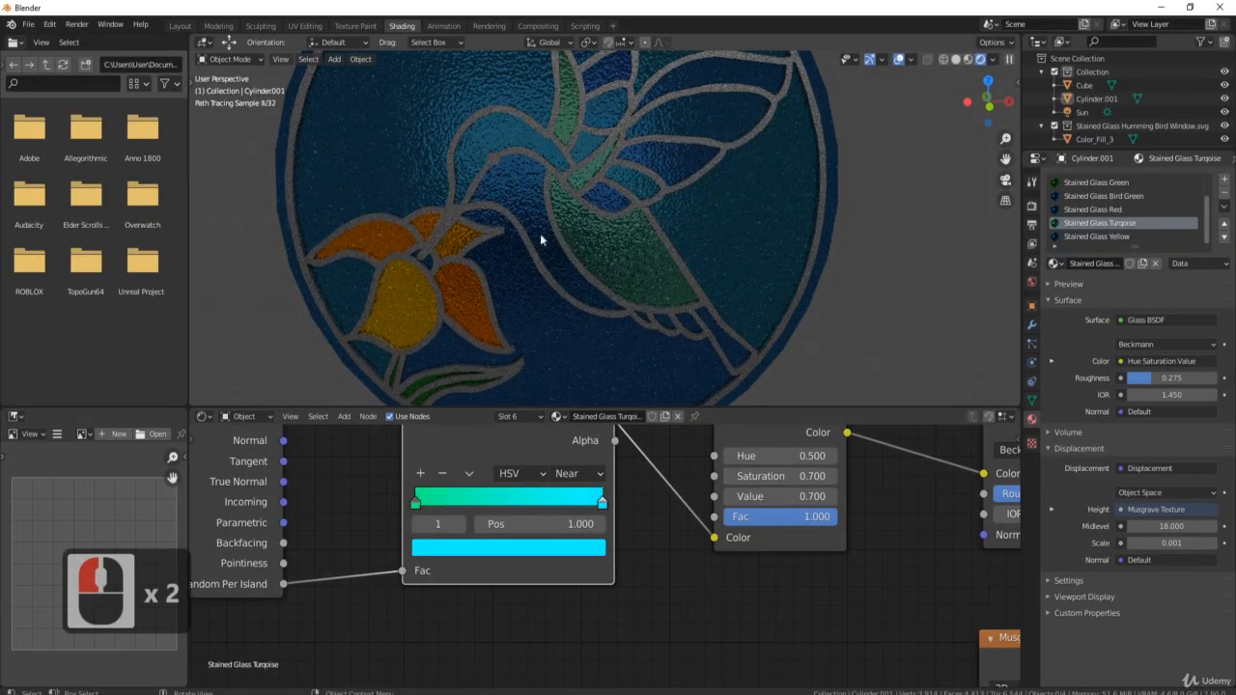
Step: Recolour the last ColorRamp stop of Stained Glass Turqoise to a strong blue and check the bird from several angles
{"action": "middle_click_drag", "start_coordinate": [540, 234], "coordinate": [618, 289]}
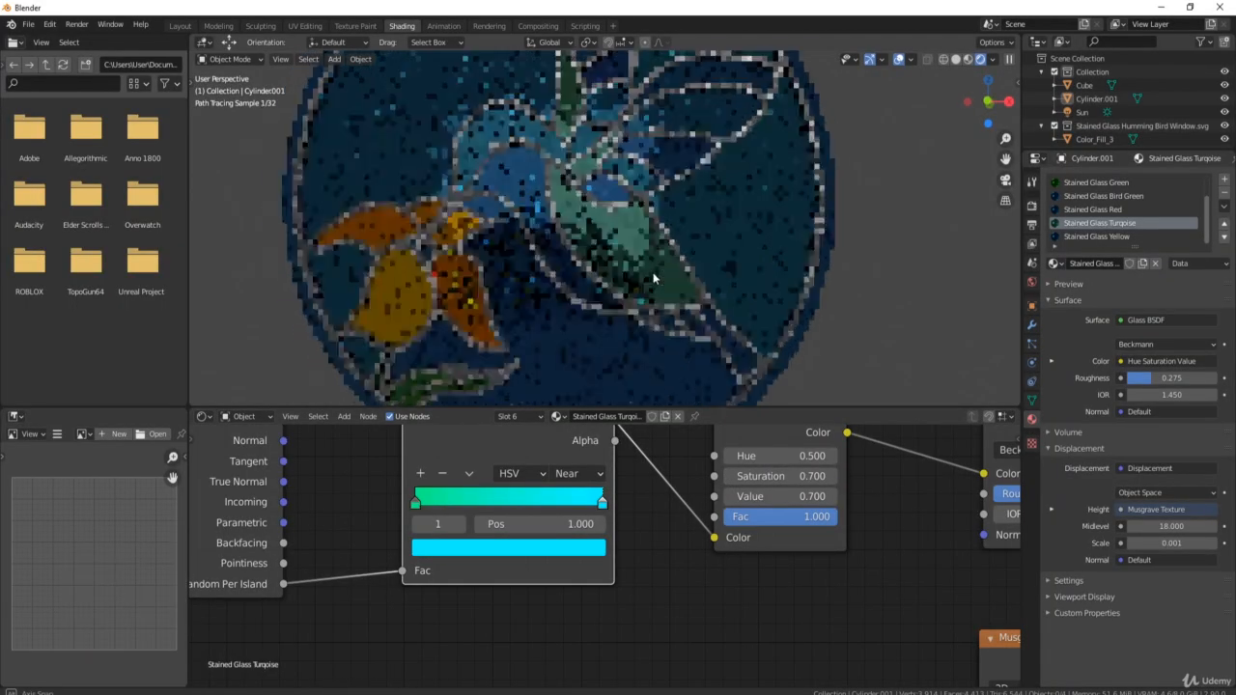
{"action": "left_click", "coordinate": [457, 548]}
{"action": "left_click_drag", "start_coordinate": [489, 281], "coordinate": [538, 314]}
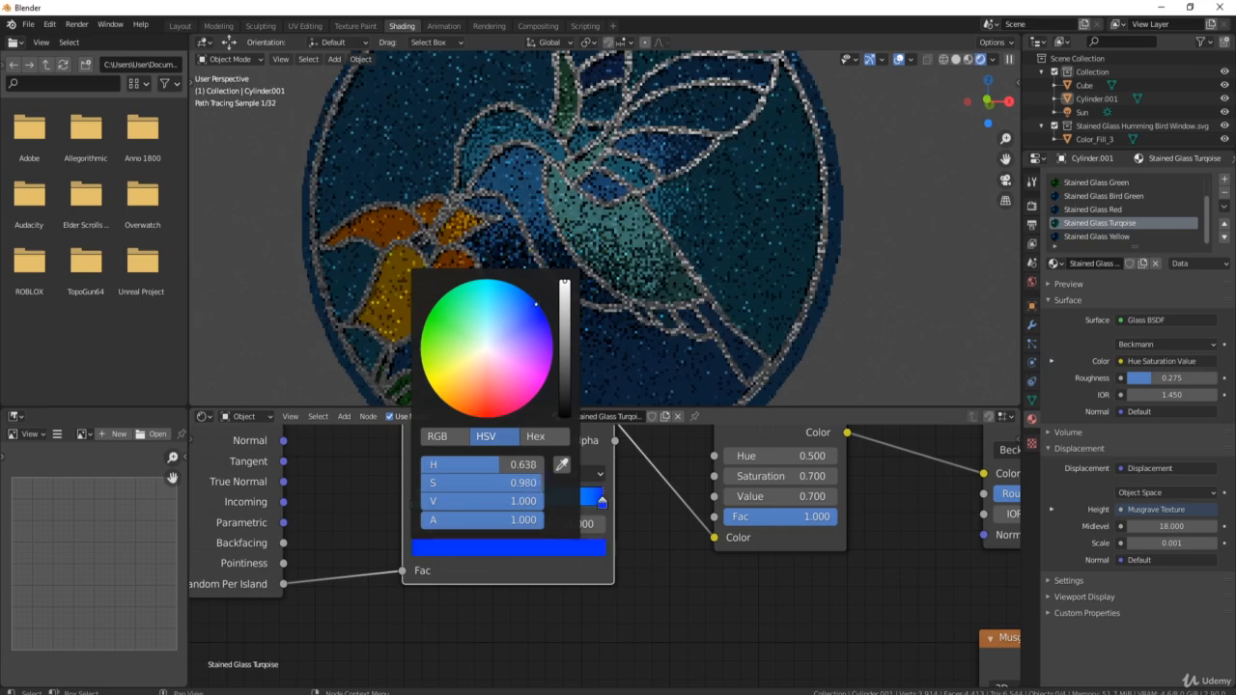
{"action": "middle_click_drag", "start_coordinate": [772, 270], "coordinate": [694, 278]}
{"action": "scroll", "coordinate": [695, 278], "scroll_direction": "down", "scroll_amount": 2}
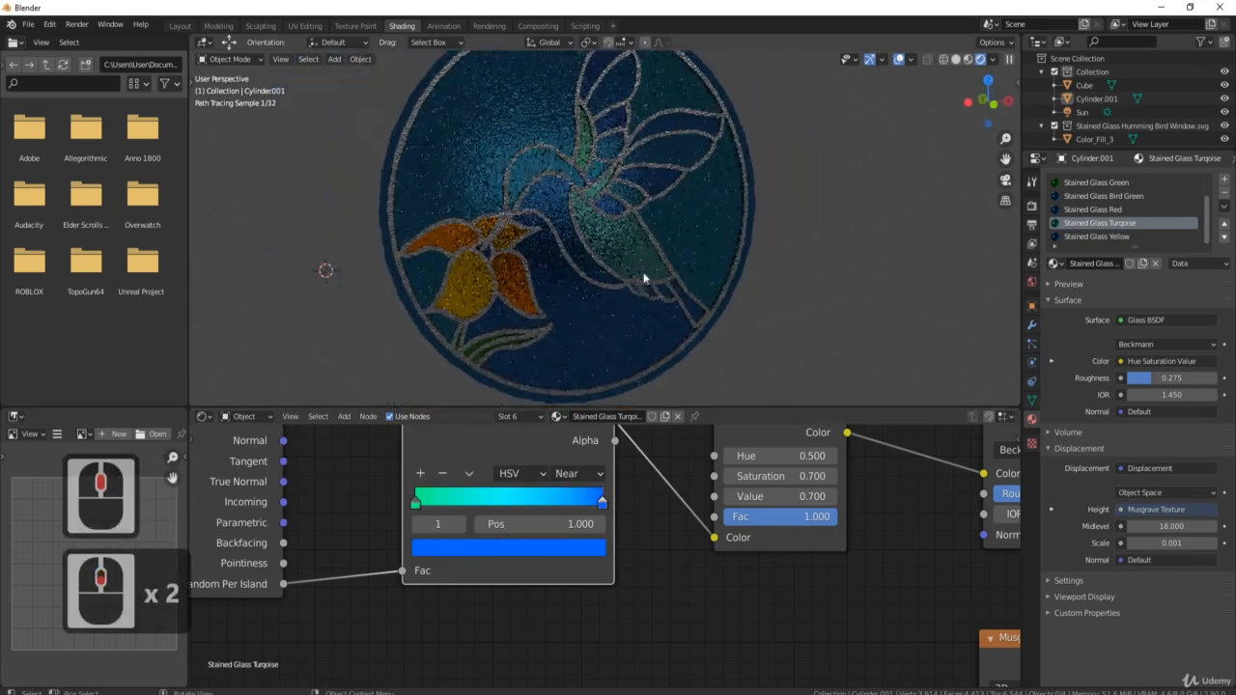
{"action": "middle_click_drag", "start_coordinate": [639, 229], "coordinate": [693, 259]}
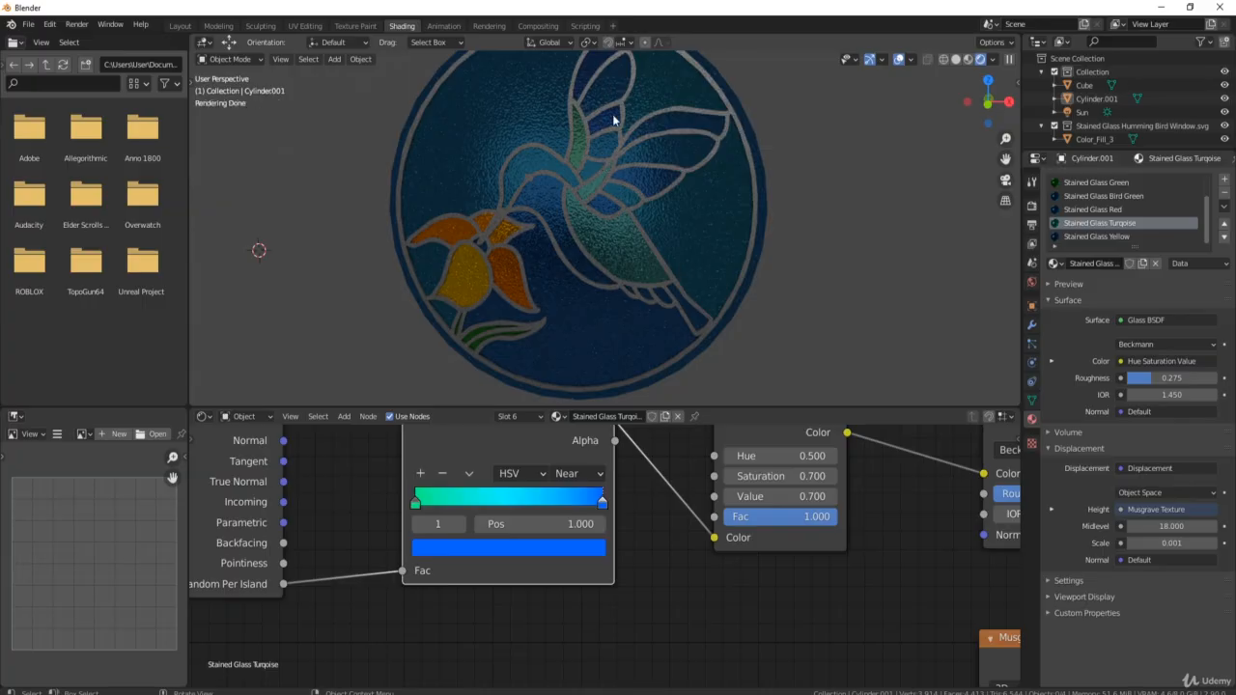
Step: Select the linked faces of the hummingbird's wing feathers and small tail feathers in Edit Mode and assign Stained Glass Bird Green to them
{"action": "left_click", "coordinate": [1086, 195]}
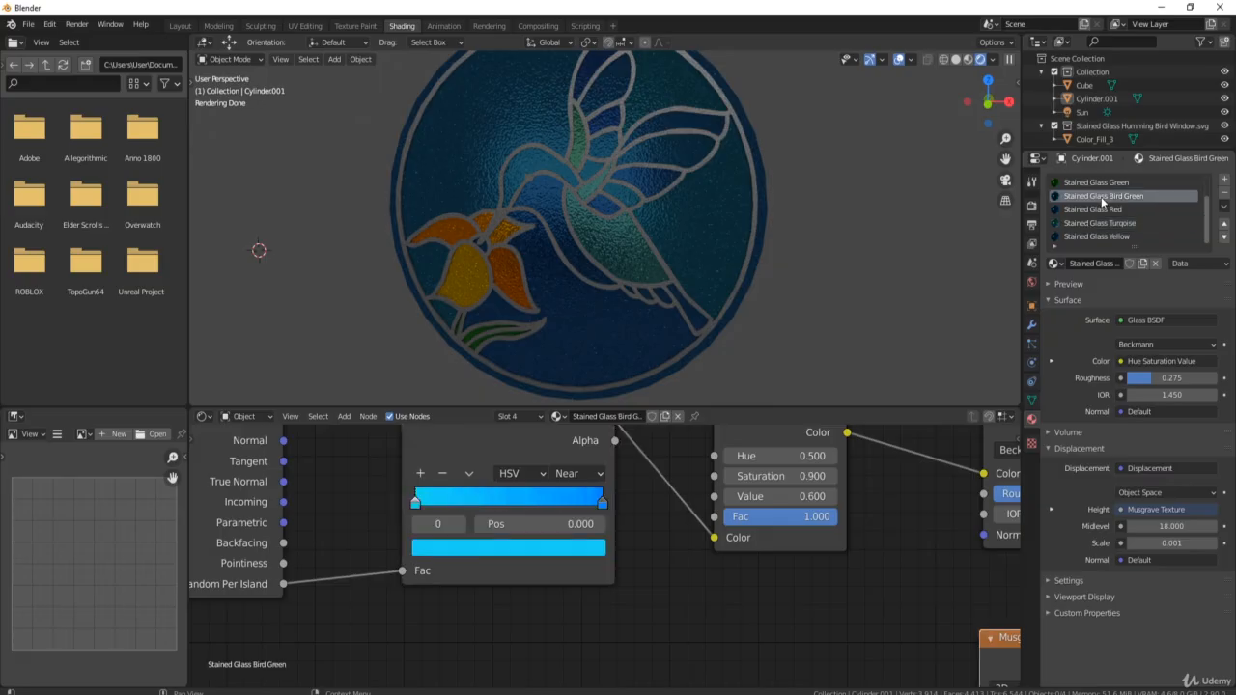
{"action": "key", "text": "Tab"}
{"action": "left_click", "coordinate": [590, 73]}
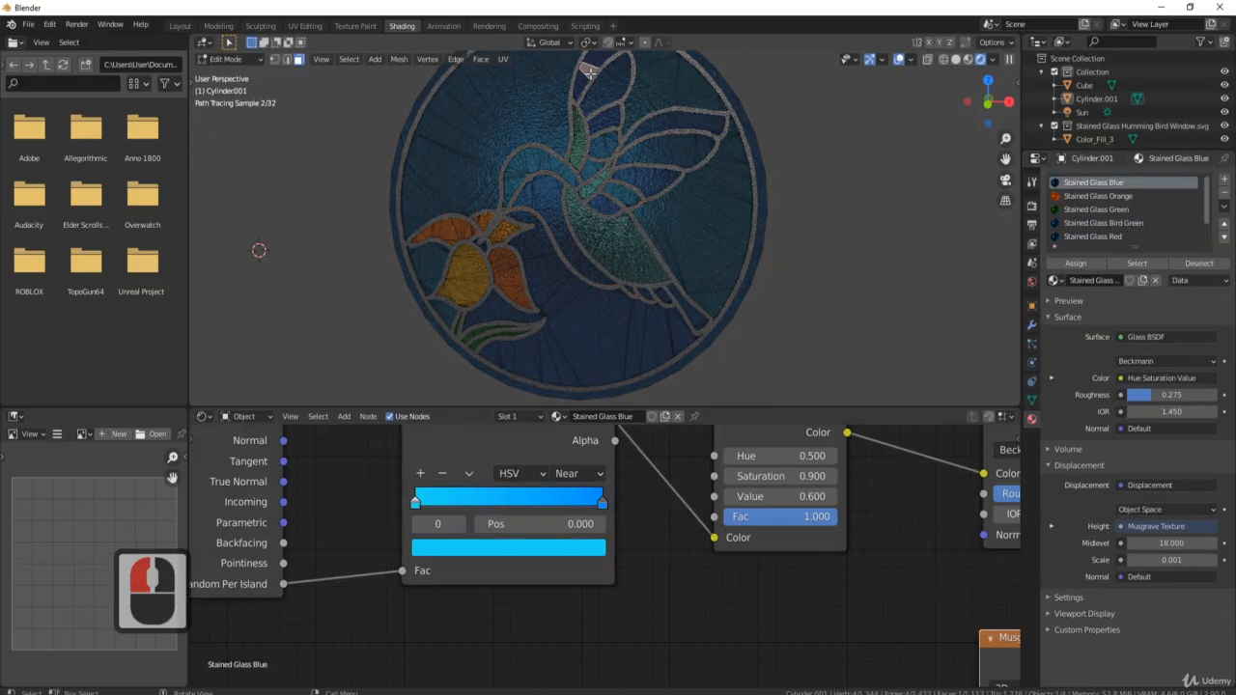
{"action": "key", "text": "l"}
{"action": "key", "text": "l"}
{"action": "key", "text": "l"}
{"action": "key", "text": "l"}
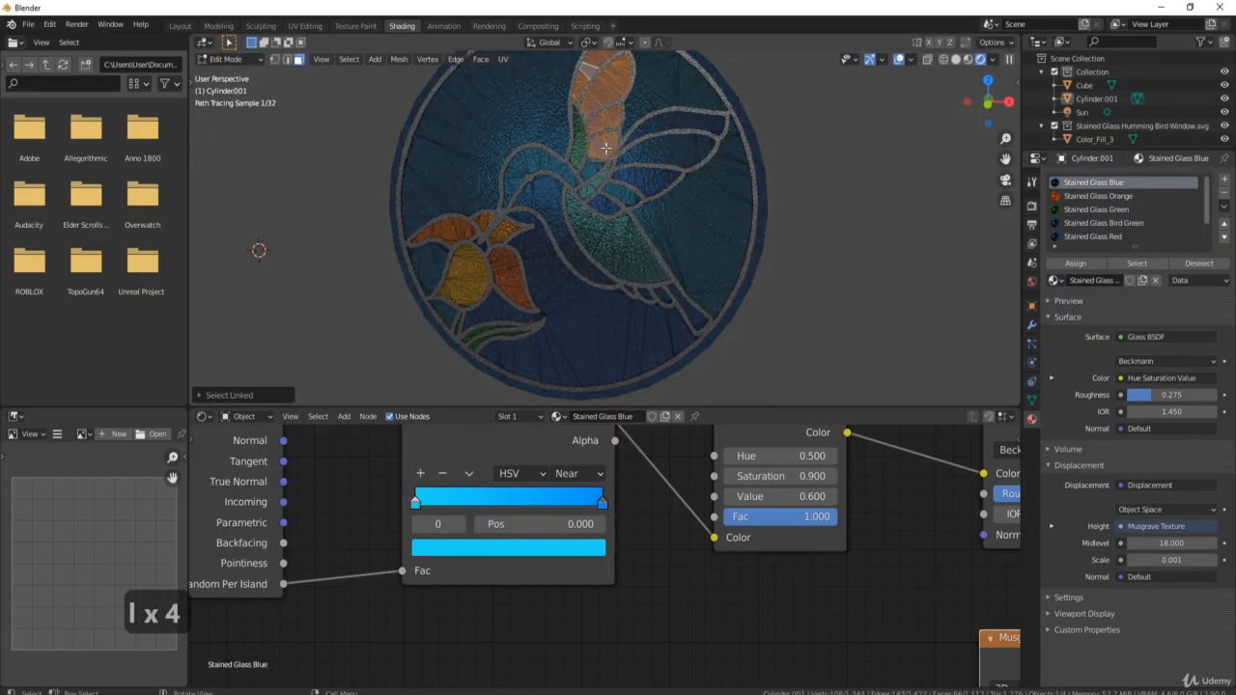
{"action": "key", "text": "l"}
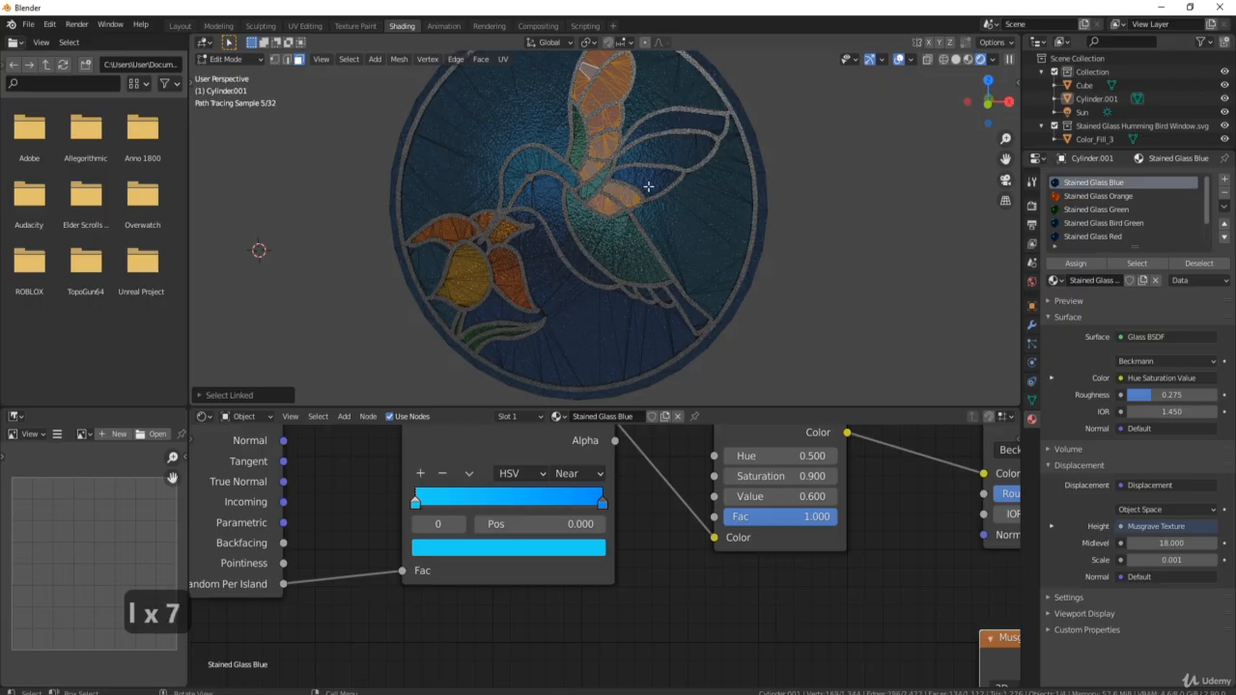
{"action": "key", "text": "l"}
{"action": "key", "text": "l"}
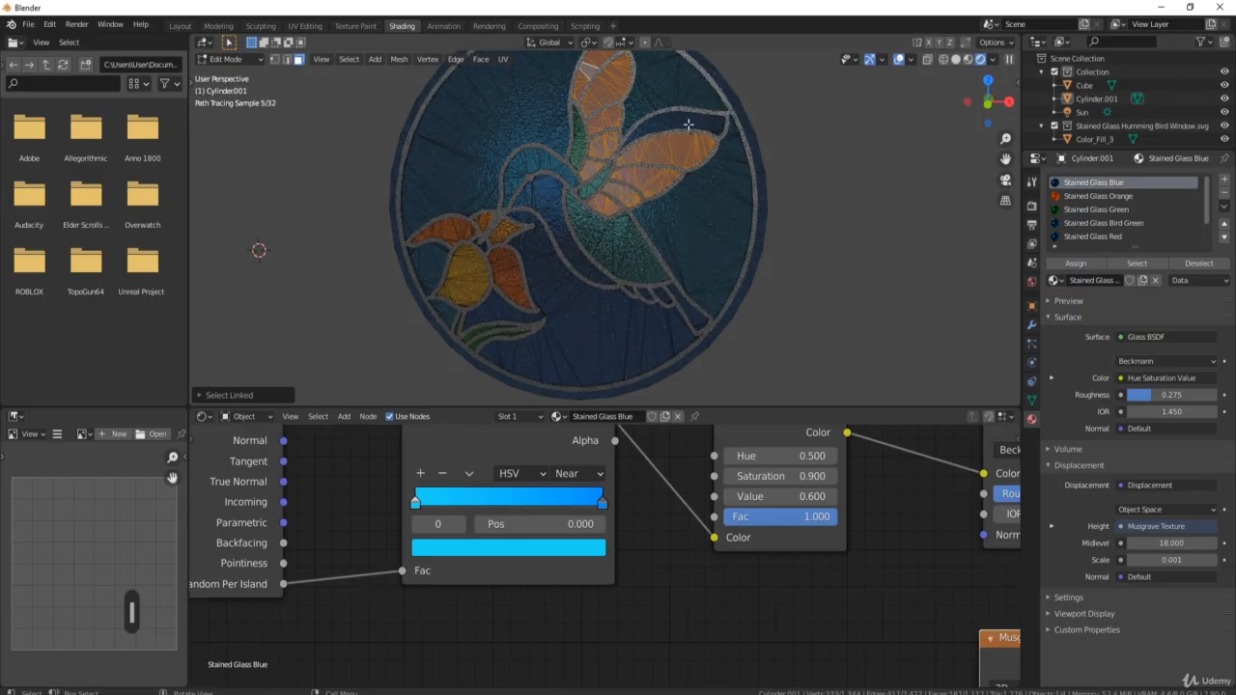
{"action": "key", "text": "l"}
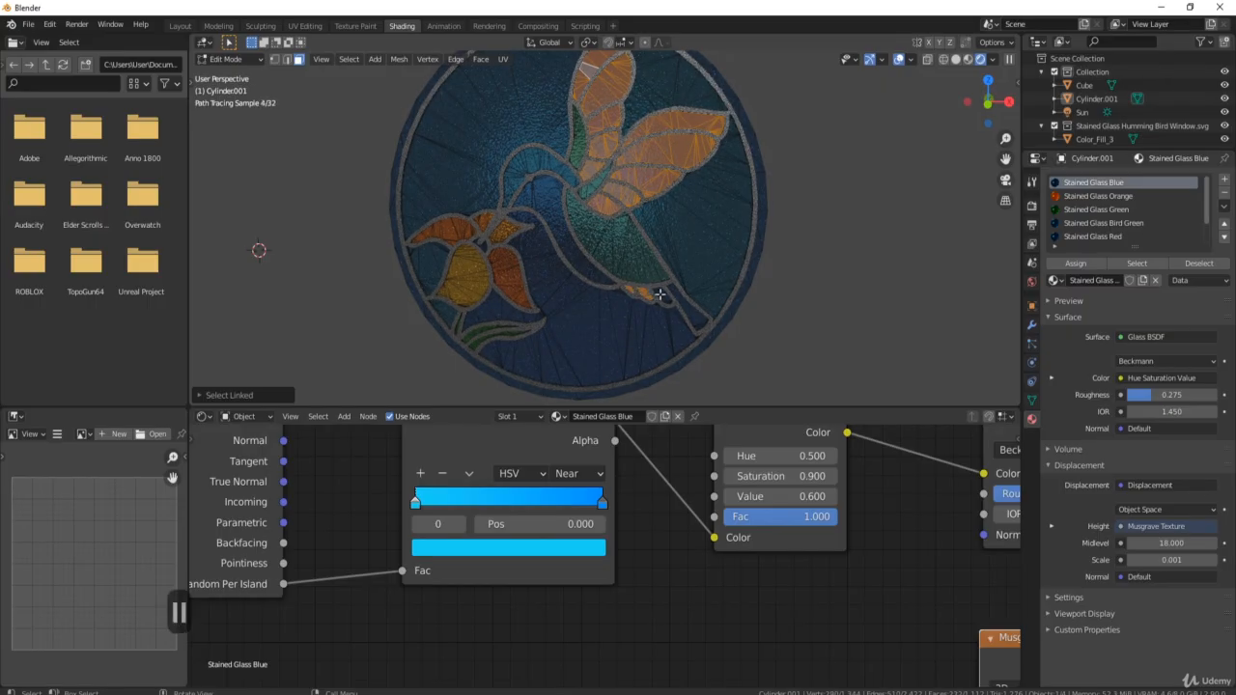
{"action": "left_click", "coordinate": [1118, 223]}
{"action": "left_click", "coordinate": [1087, 263]}
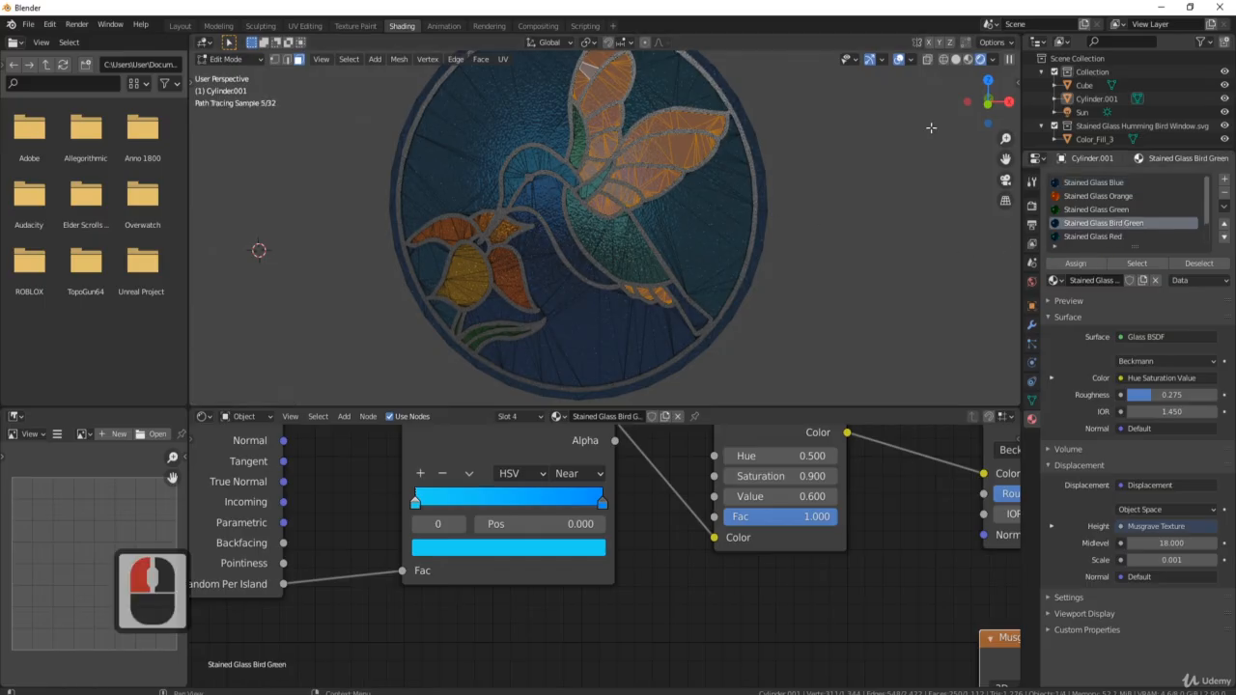
{"action": "key", "text": "Tab"}
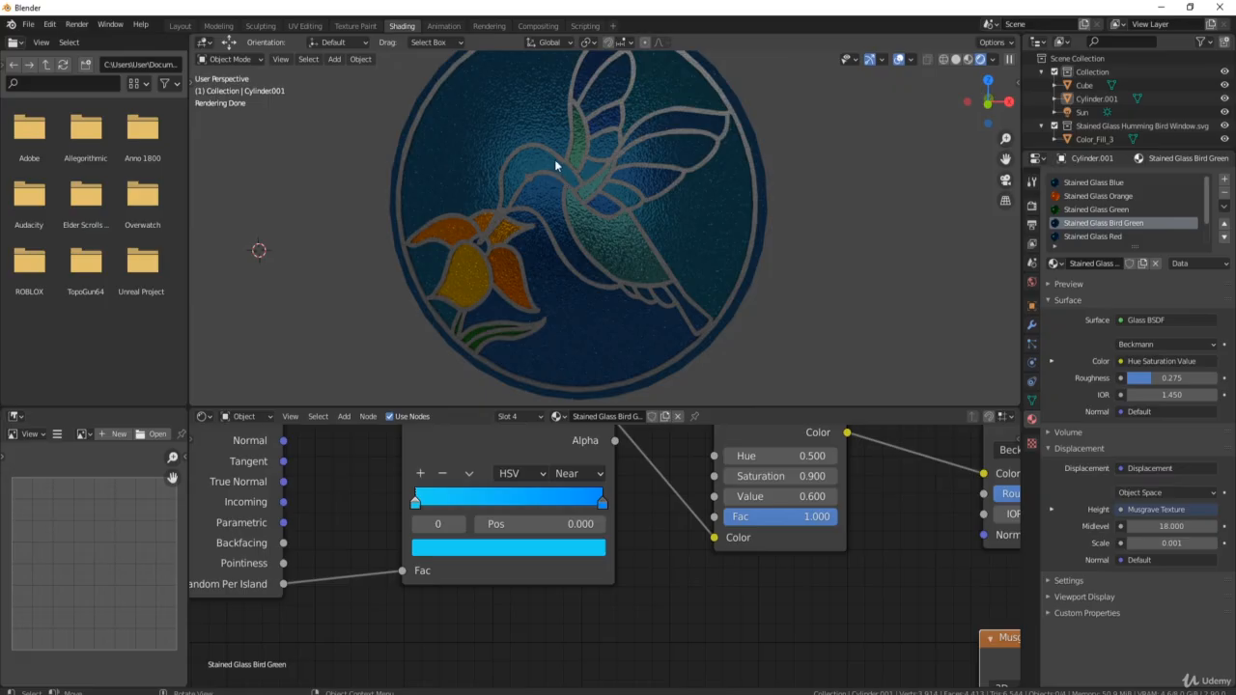
Step: Start saving the project under a new name and create and open a Main Blend File folder inside Hobbit Door Course
{"action": "left_click", "coordinate": [29, 26]}
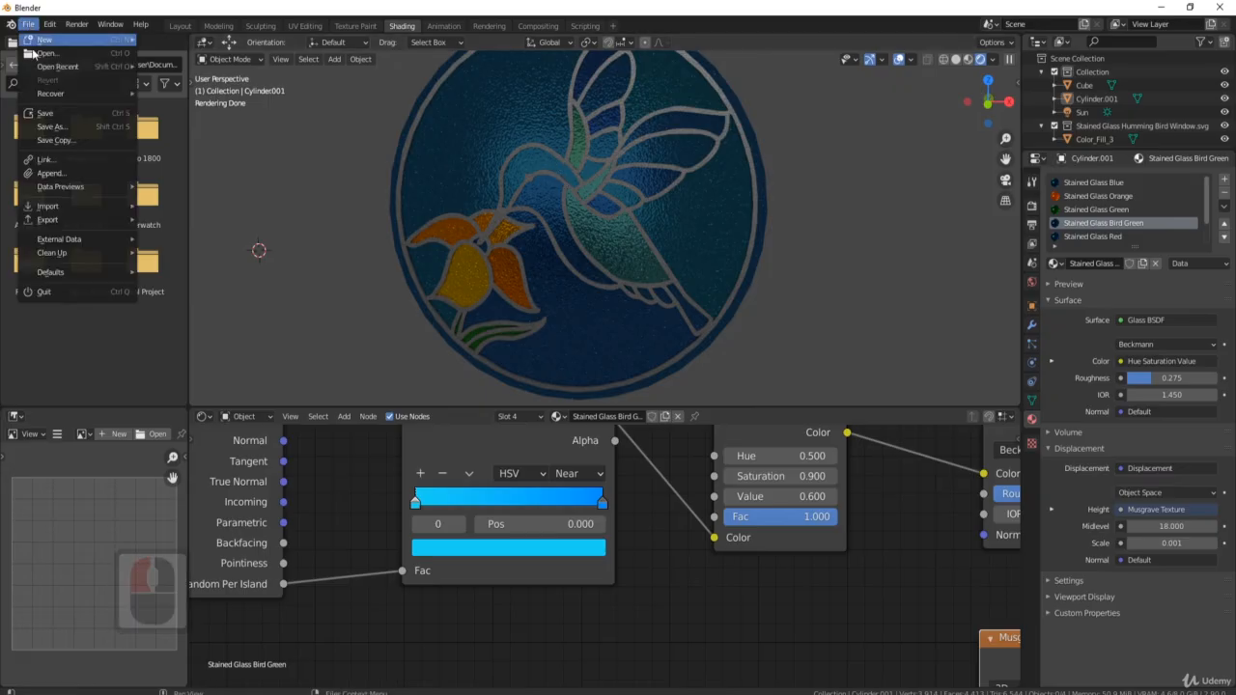
{"action": "left_click", "coordinate": [66, 129]}
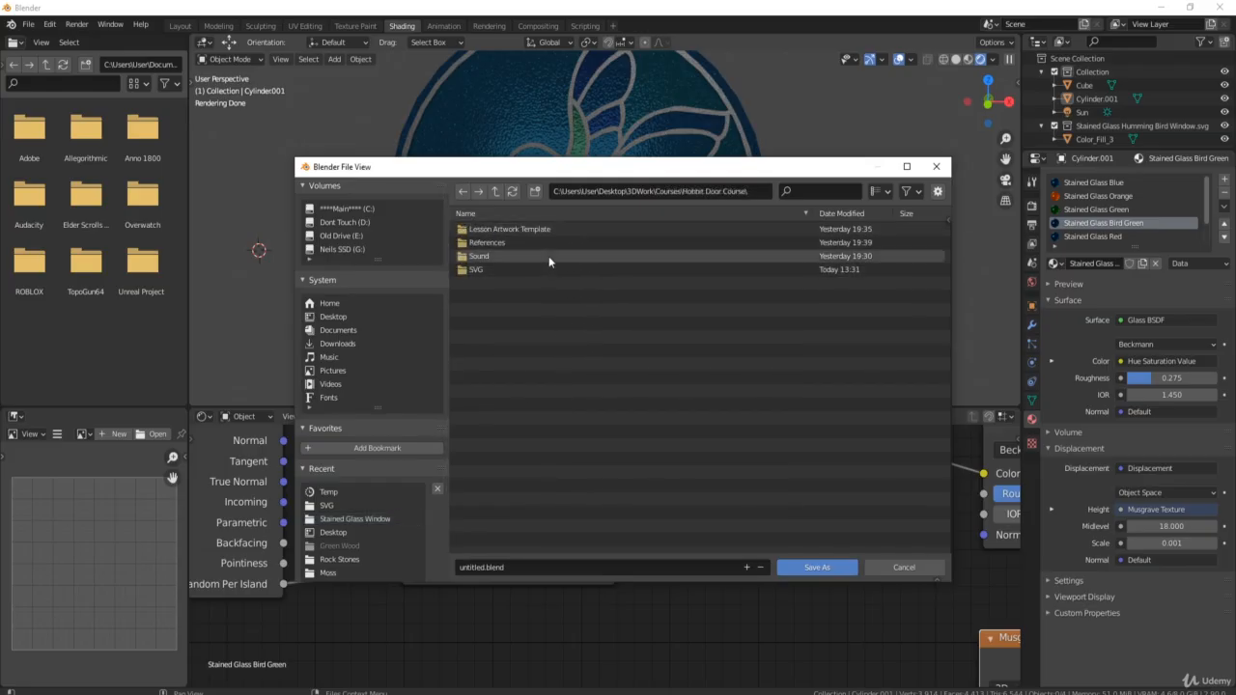
{"action": "left_click", "coordinate": [536, 192]}
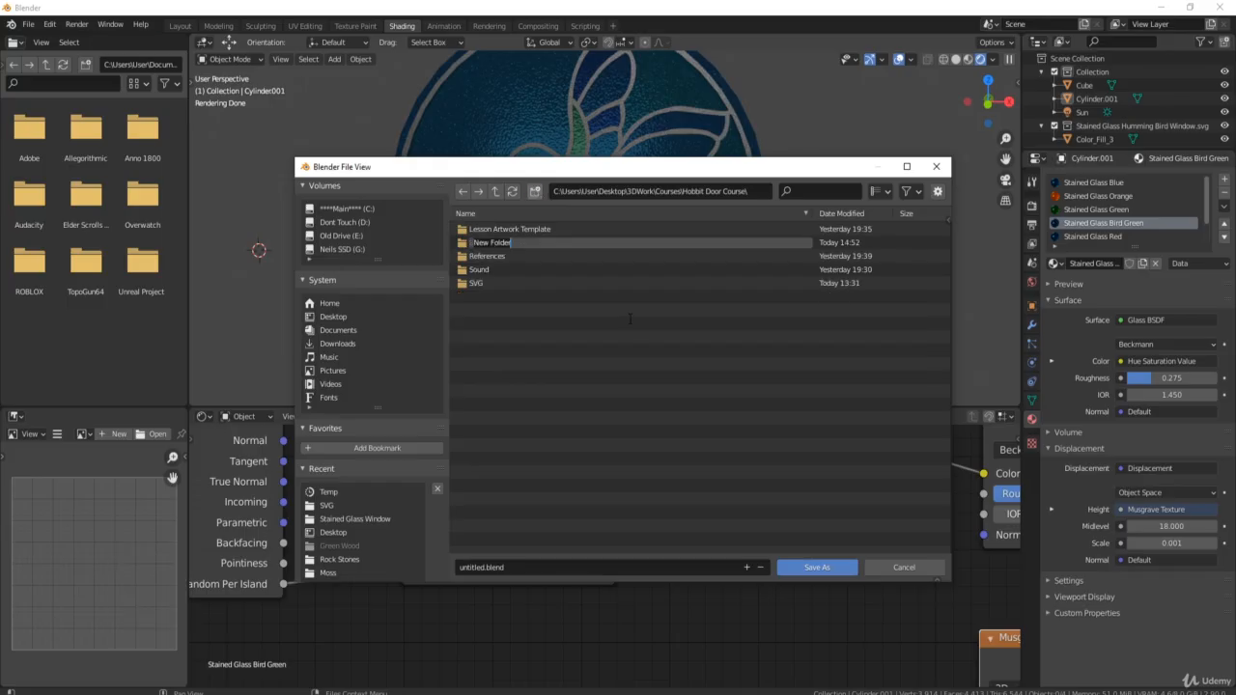
{"action": "type", "text": "Ma"}
{"action": "type", "text": "Blend"}
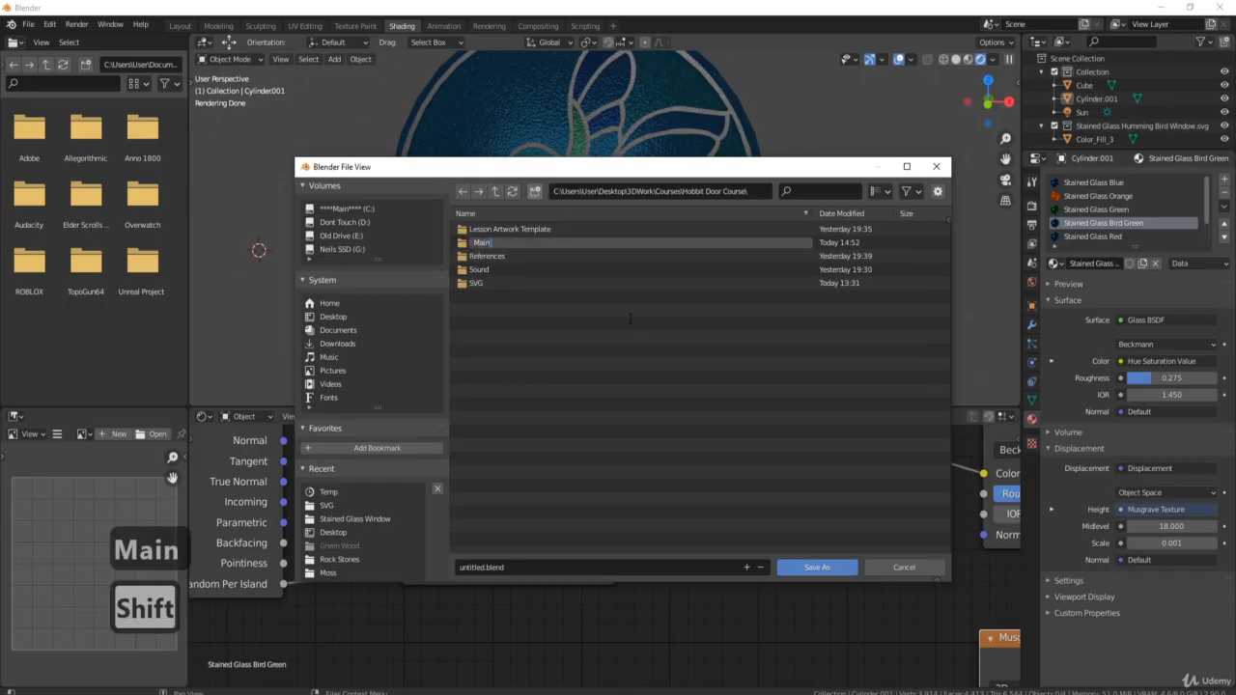
{"action": "type", "text": " Filk"}
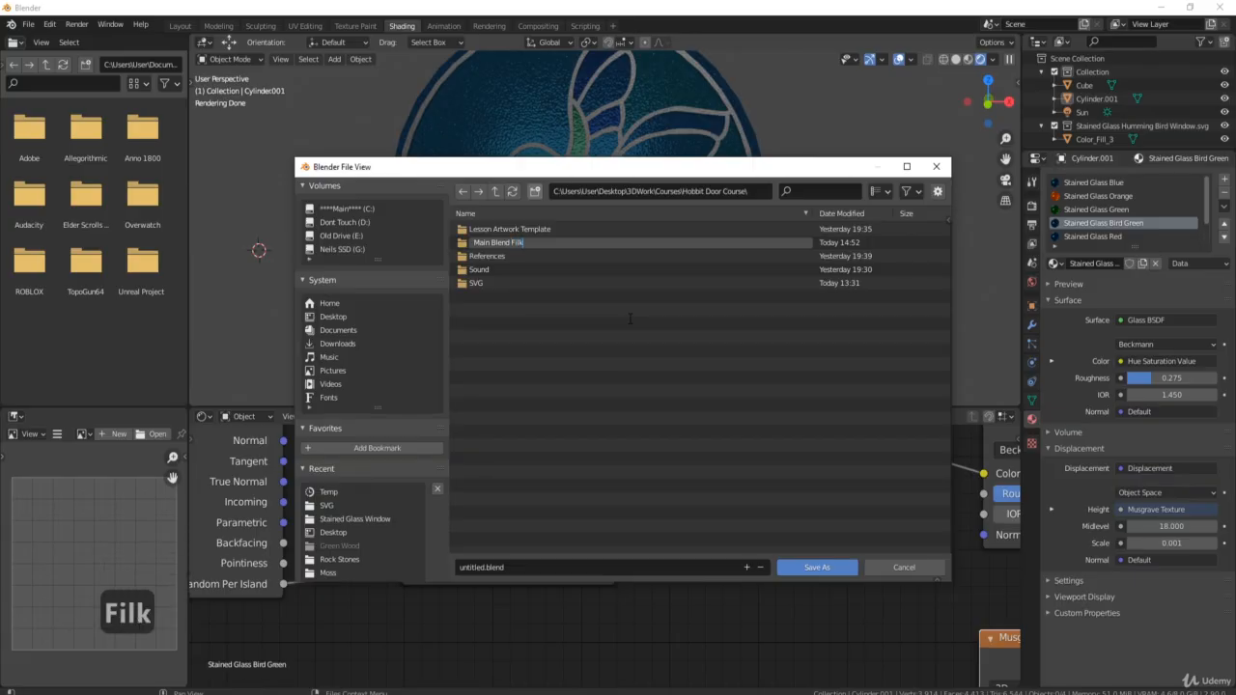
{"action": "key", "text": "BackSpace"}
{"action": "type", "text": "e"}
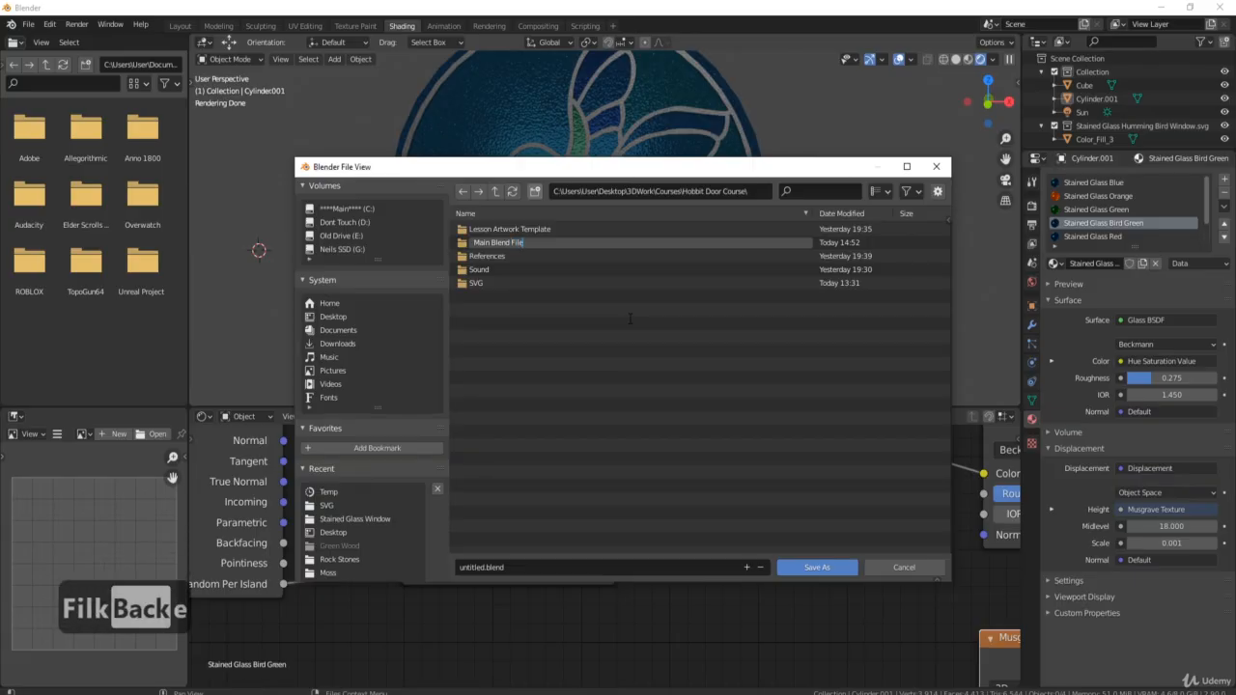
{"action": "key", "text": "Return"}
{"action": "double_click", "coordinate": [522, 245]}
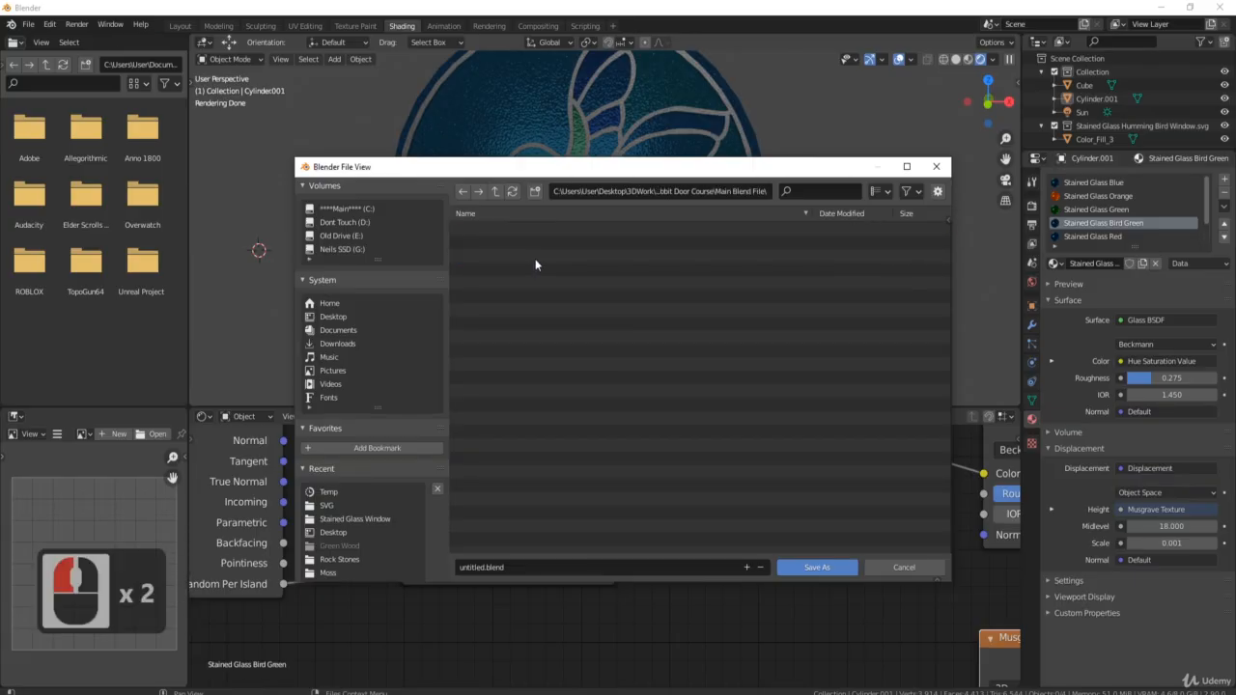
Step: Save the project as Hobbit Door Scene.blend in the Main Blend File folder, and save it once more
{"action": "left_click", "coordinate": [506, 568]}
{"action": "type", "text": "H"}
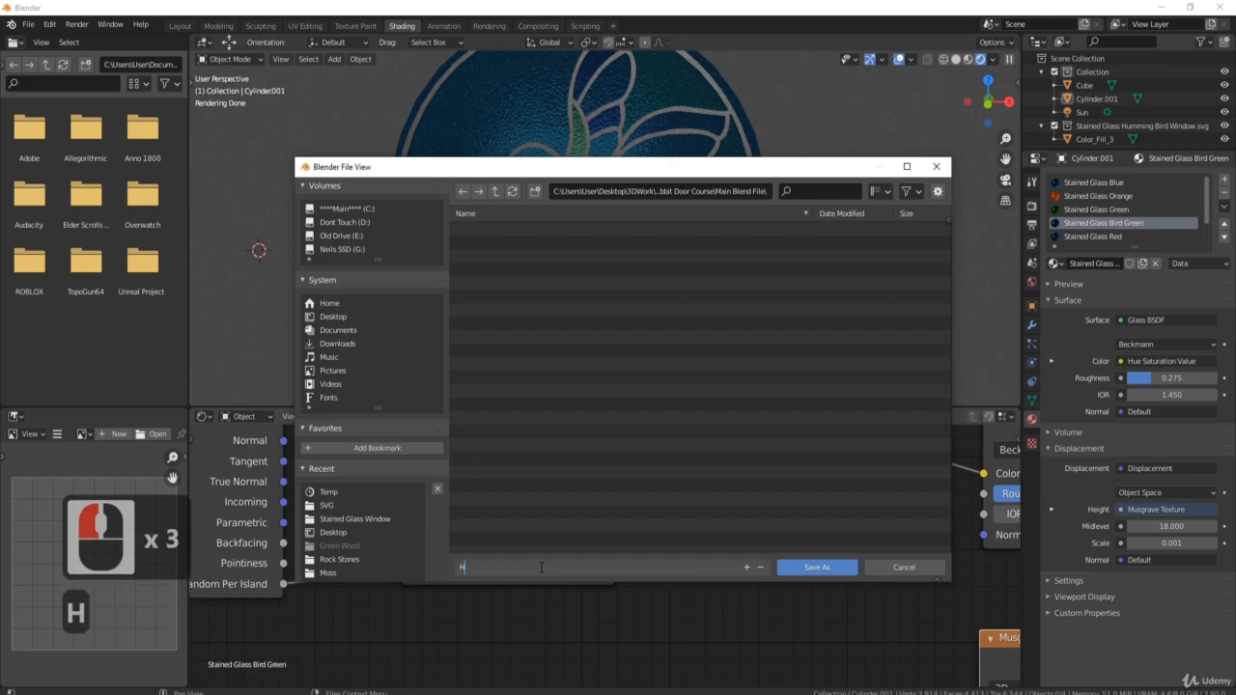
{"action": "type", "text": "obbit Door Scene"}
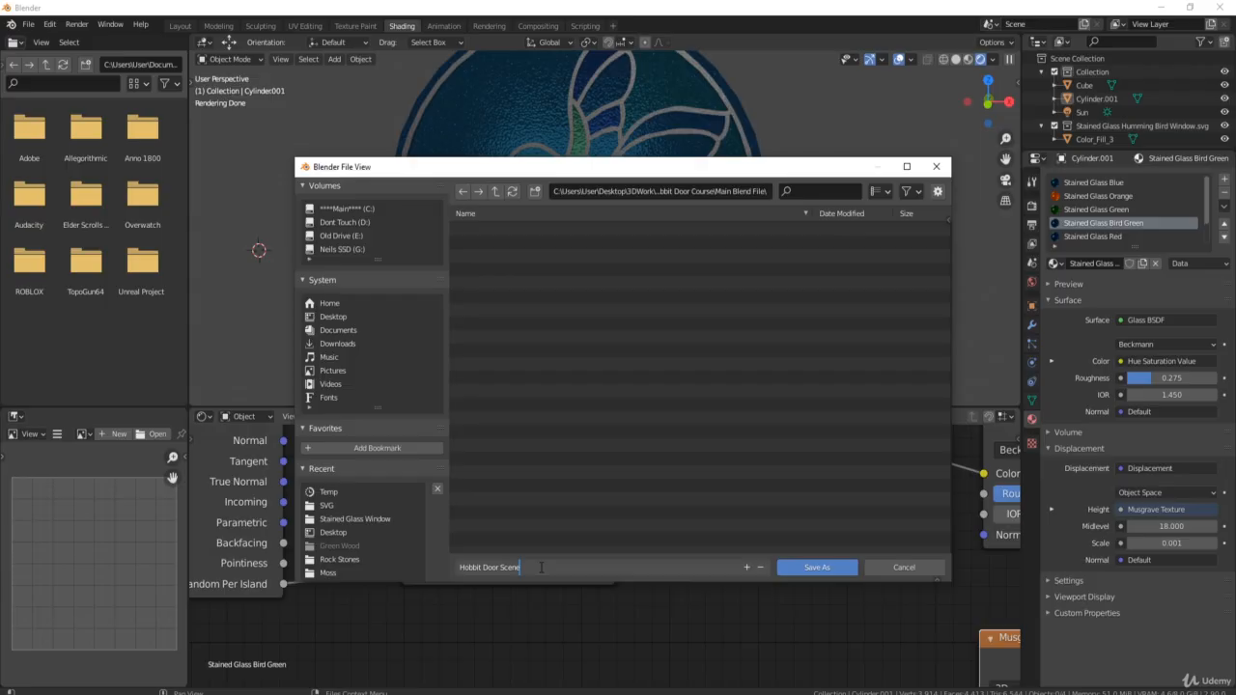
{"action": "left_click", "coordinate": [831, 568]}
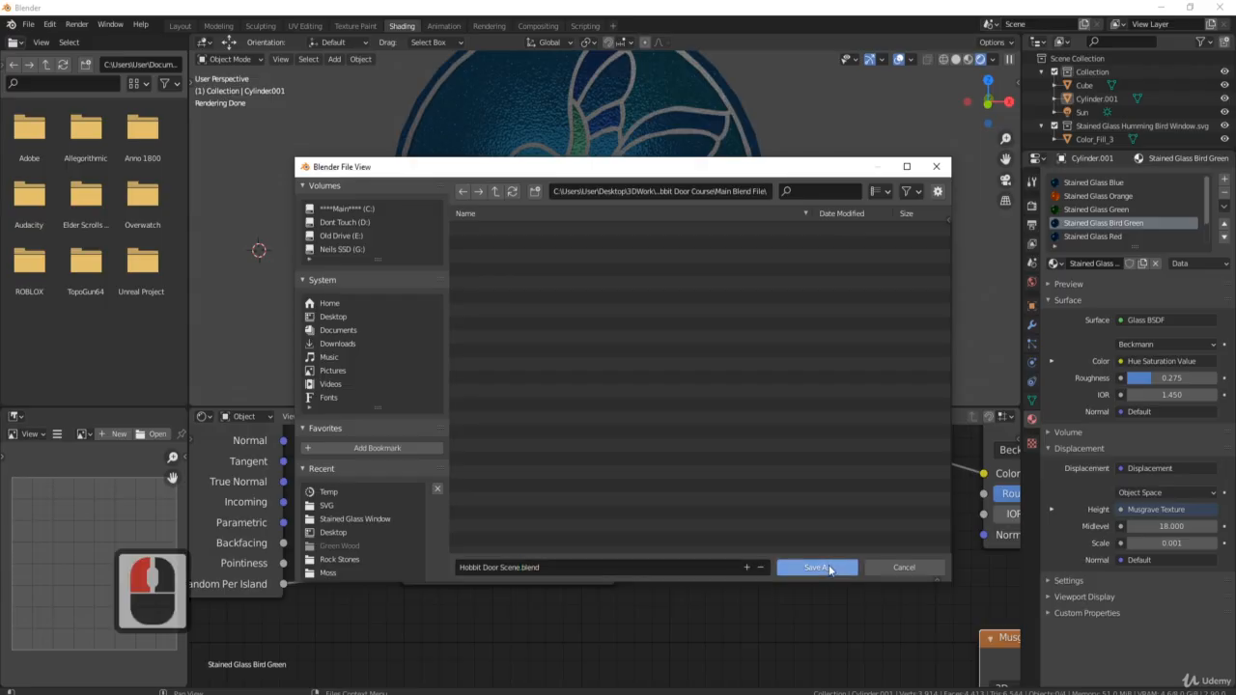
{"action": "left_click", "coordinate": [831, 568]}
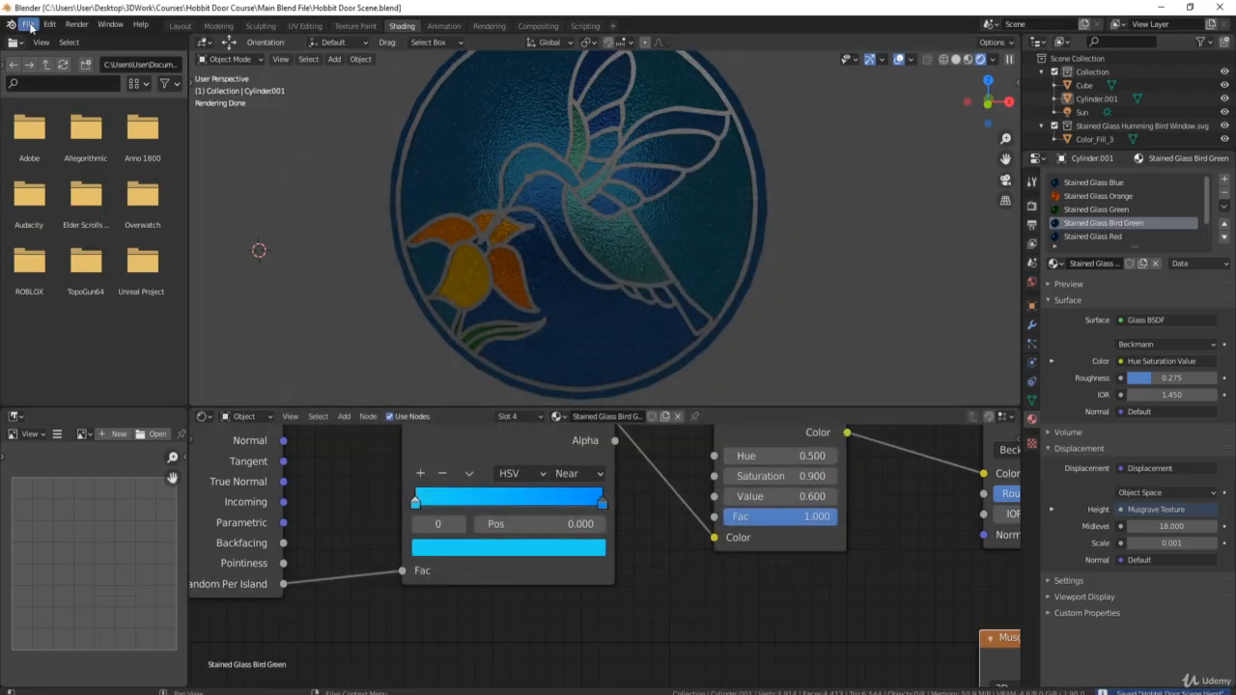
{"action": "left_click", "coordinate": [30, 26]}
{"action": "left_click", "coordinate": [48, 114]}
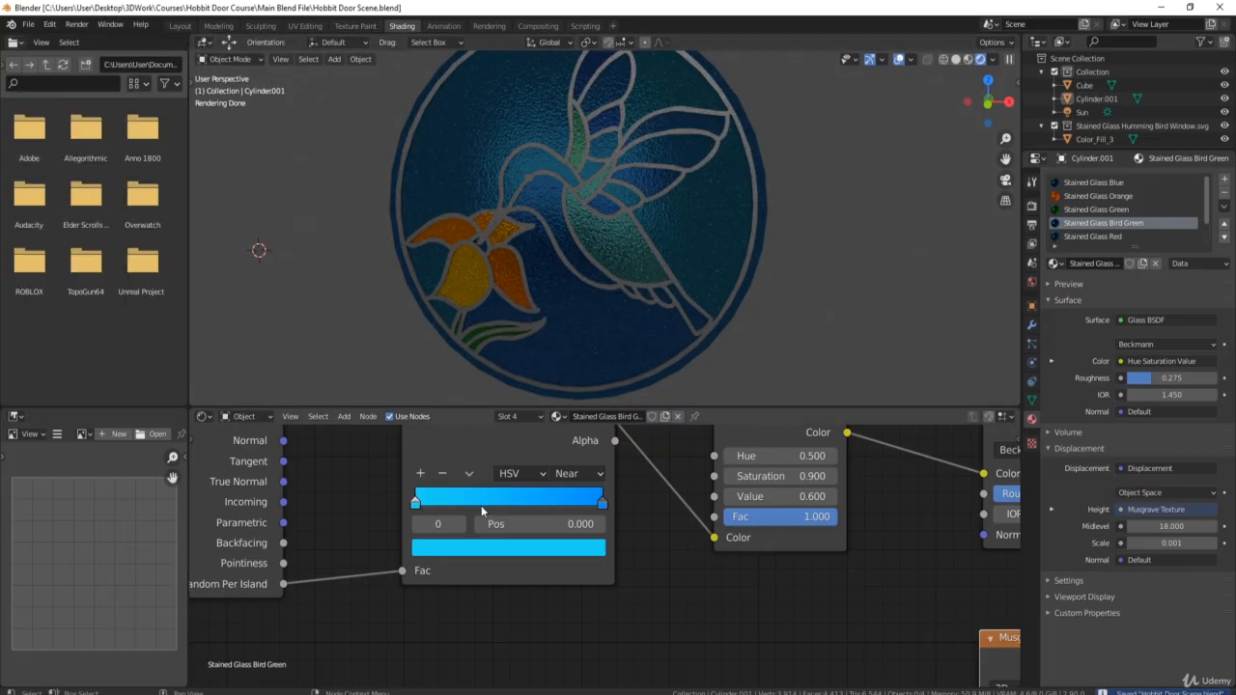
Step: Recolour the first ColorRamp stop of Stained Glass Bird Green to a strong, saturated green
{"action": "left_click", "coordinate": [416, 509]}
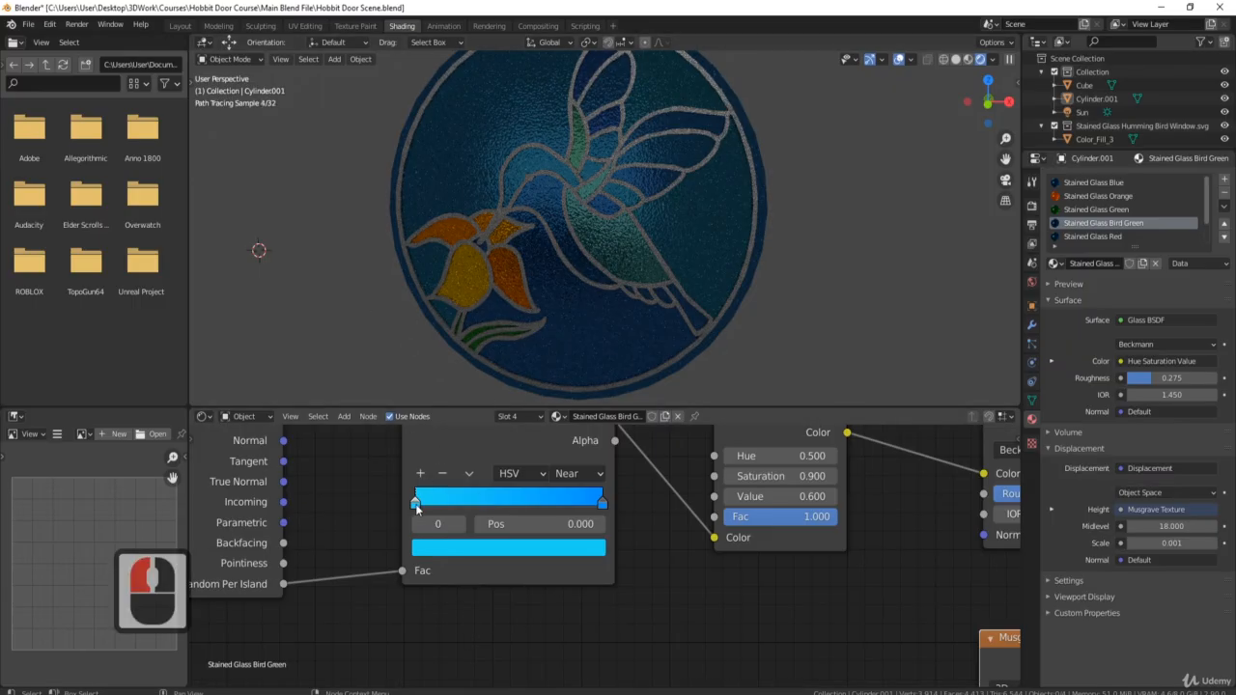
{"action": "left_click", "coordinate": [441, 547]}
{"action": "left_click", "coordinate": [449, 335]}
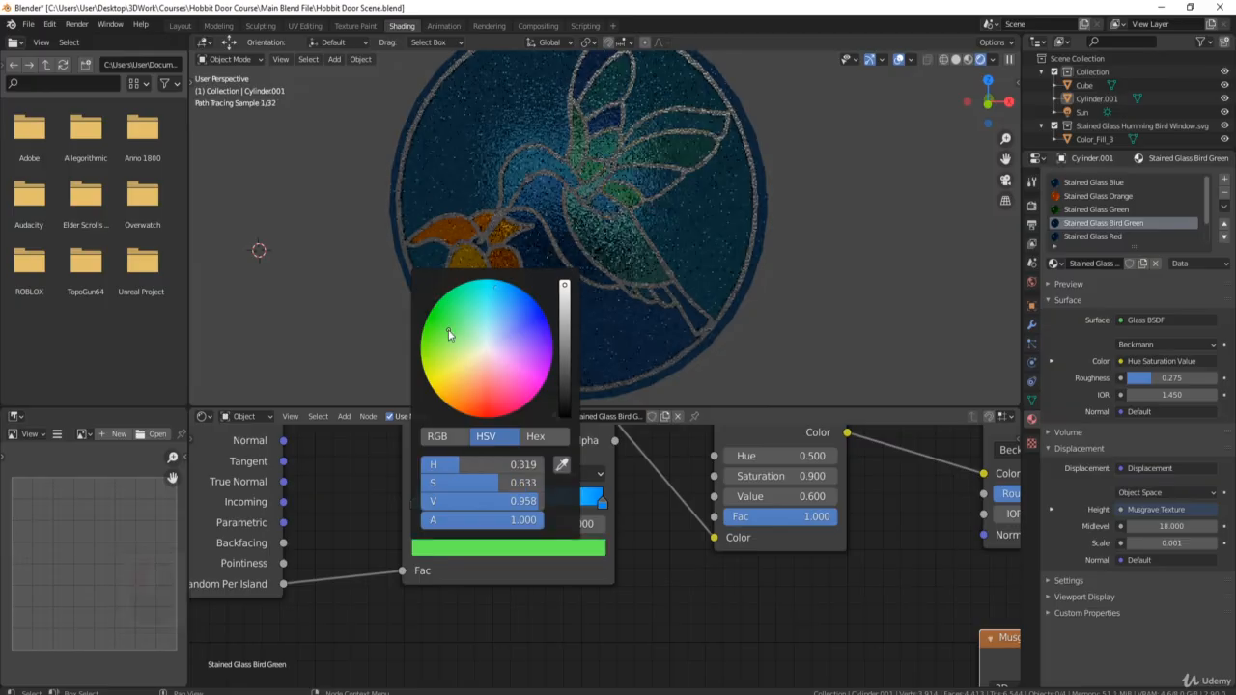
{"action": "left_click", "coordinate": [445, 302]}
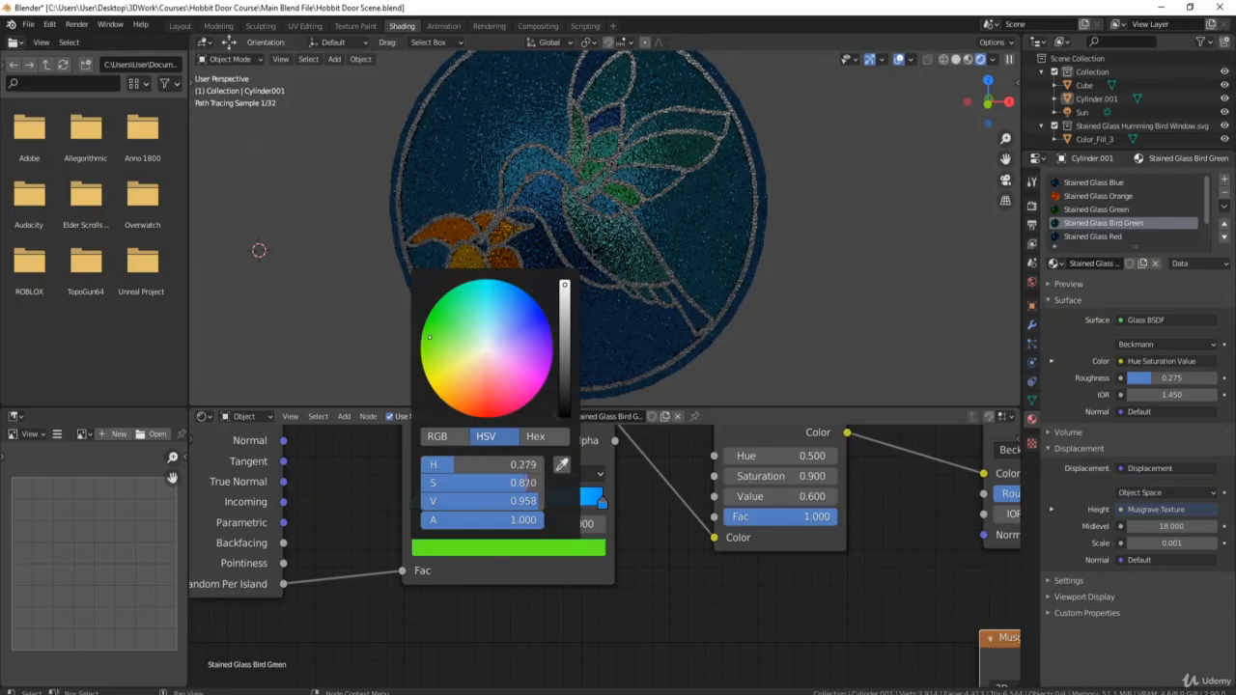
{"action": "left_click_drag", "start_coordinate": [445, 302], "coordinate": [433, 313]}
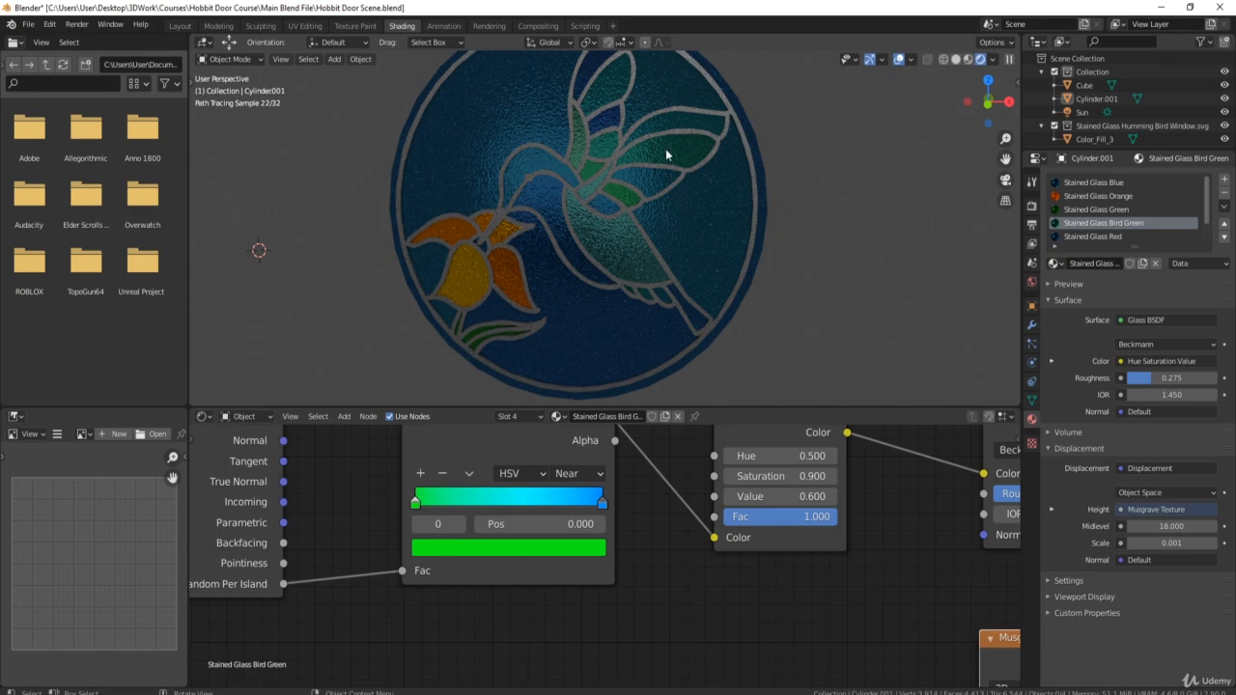
Step: Recolour the last ColorRamp stop of Stained Glass Bird Green to a soft green, hue 0.359 and saturation 0.556, and lower its brightness
{"action": "left_click", "coordinate": [606, 512]}
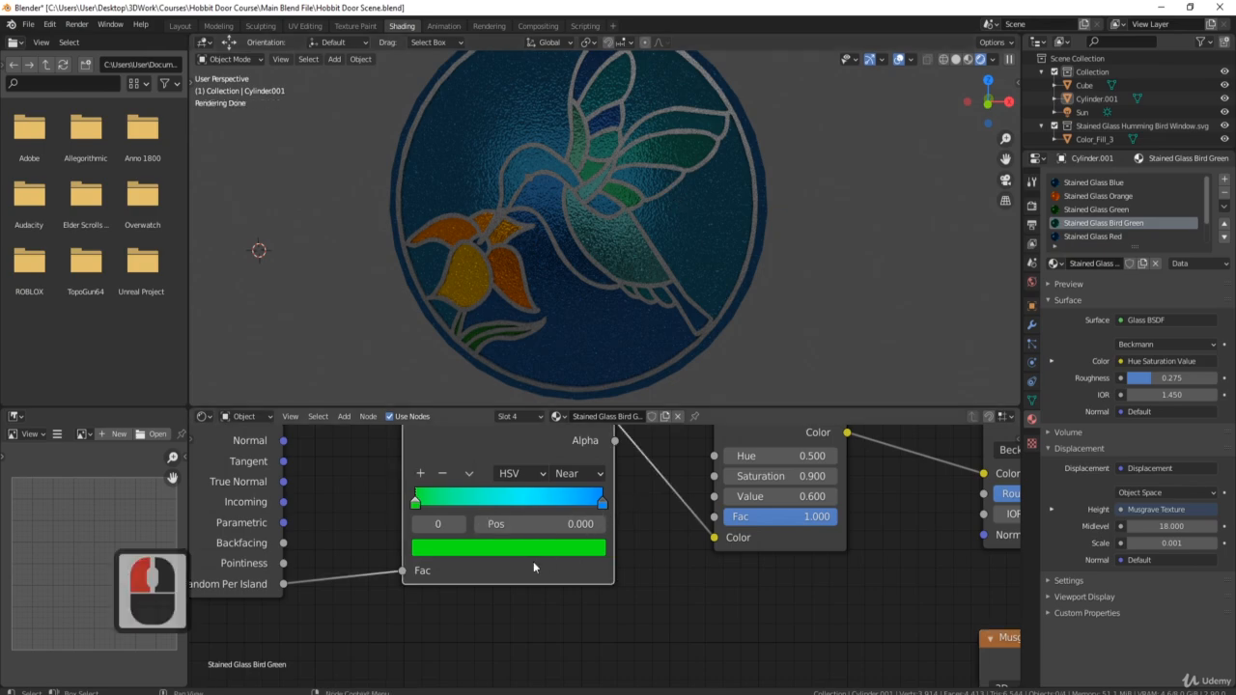
{"action": "left_click", "coordinate": [603, 502]}
{"action": "left_click", "coordinate": [559, 548]}
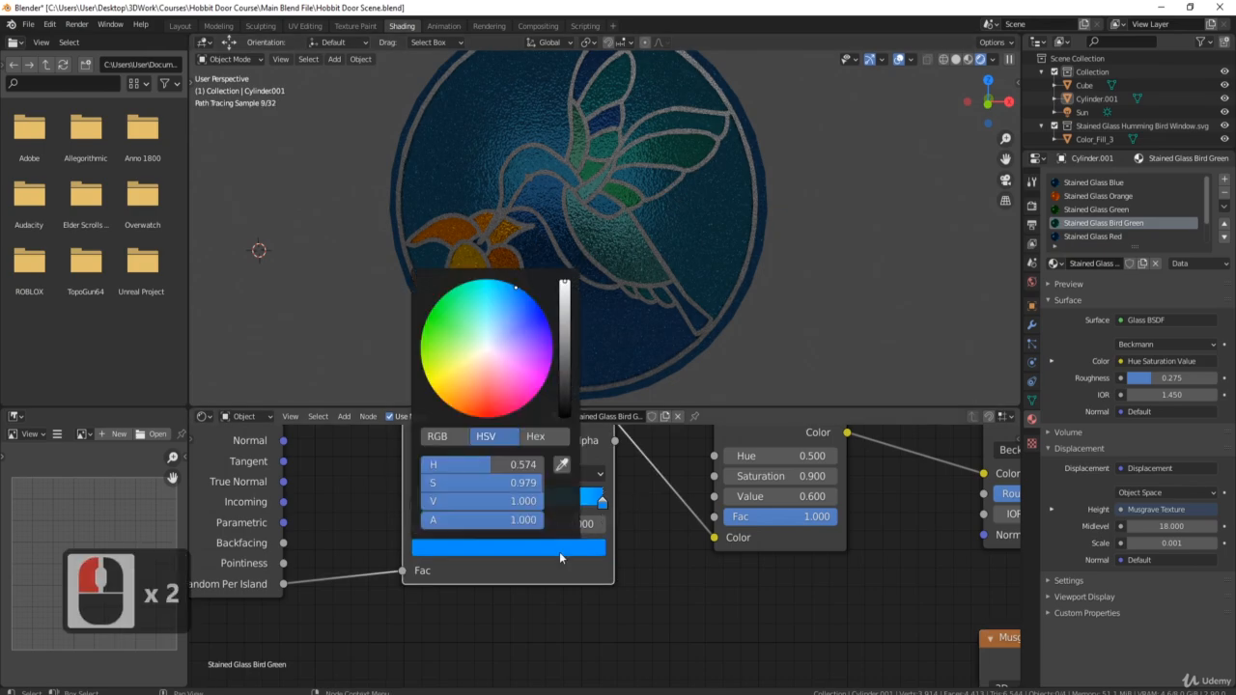
{"action": "left_click", "coordinate": [452, 310]}
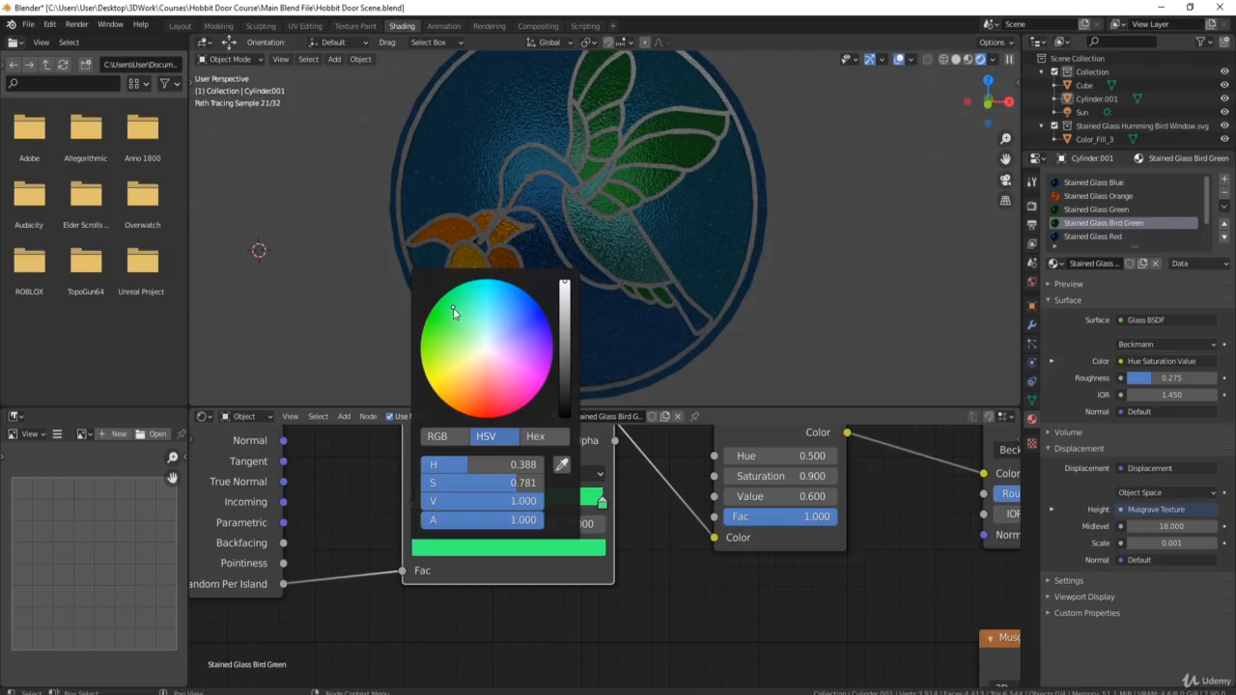
{"action": "left_click", "coordinate": [465, 287]}
{"action": "mouse_move", "coordinate": [465, 286]}
{"action": "left_mouse_down"}
{"action": "mouse_move", "coordinate": [426, 325]}
{"action": "mouse_move", "coordinate": [470, 324]}
{"action": "mouse_move", "coordinate": [487, 305]}
{"action": "mouse_move", "coordinate": [457, 324]}
{"action": "left_mouse_up"}
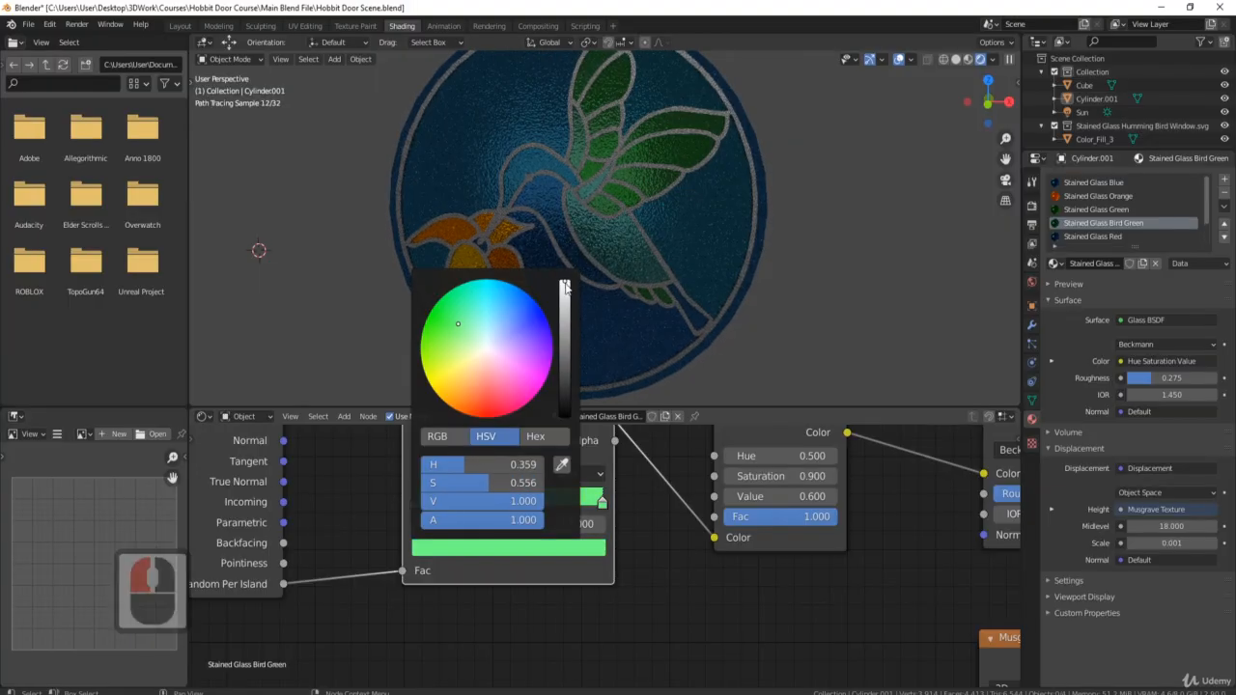
{"action": "left_click_drag", "start_coordinate": [565, 284], "coordinate": [564, 310]}
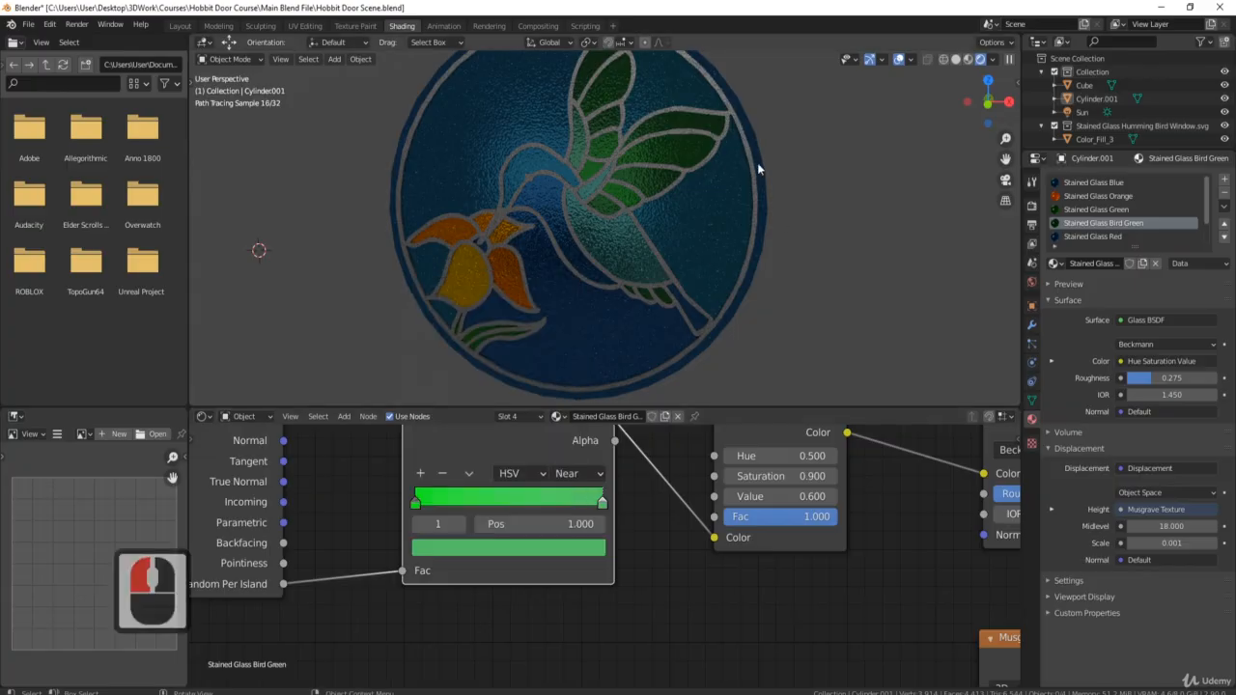
{"action": "middle_click_drag", "start_coordinate": [757, 162], "coordinate": [612, 226]}
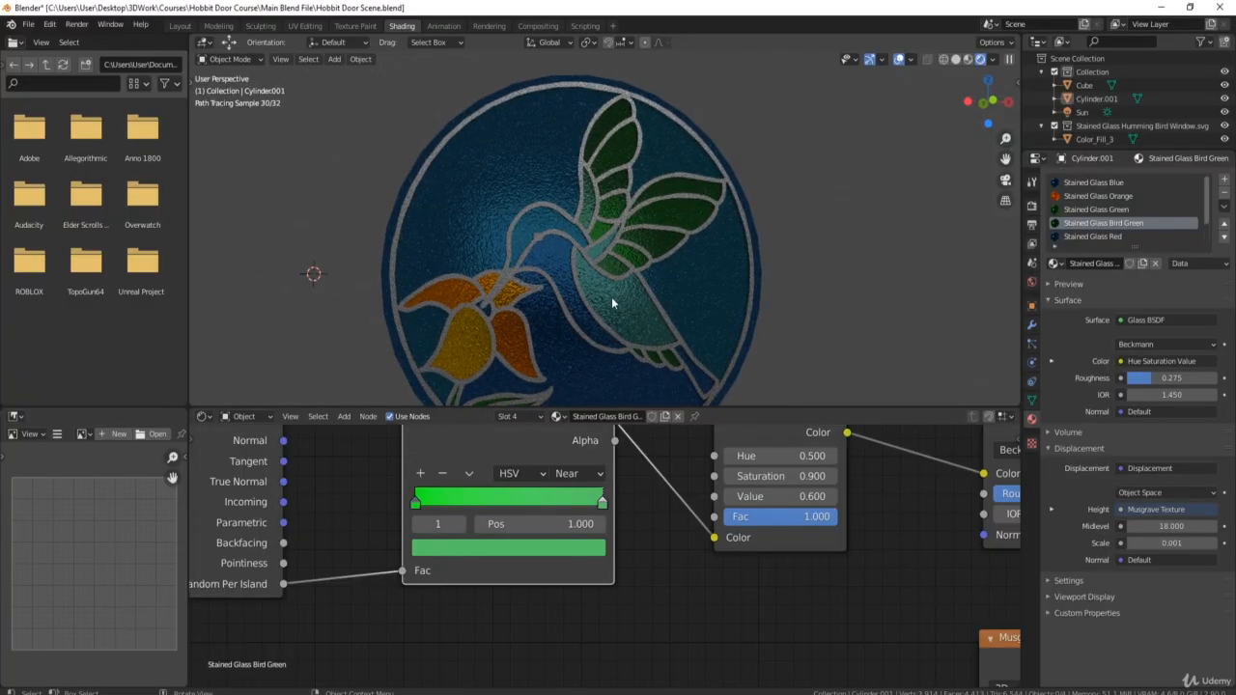
Step: Recolour the first ColorRamp stop of Stained Glass Turqoise to hue 0.456, saturation 0.860 and value 1.000, and check the bird from another angle
{"action": "scroll", "coordinate": [1150, 223], "scroll_direction": "down", "scroll_amount": 5}
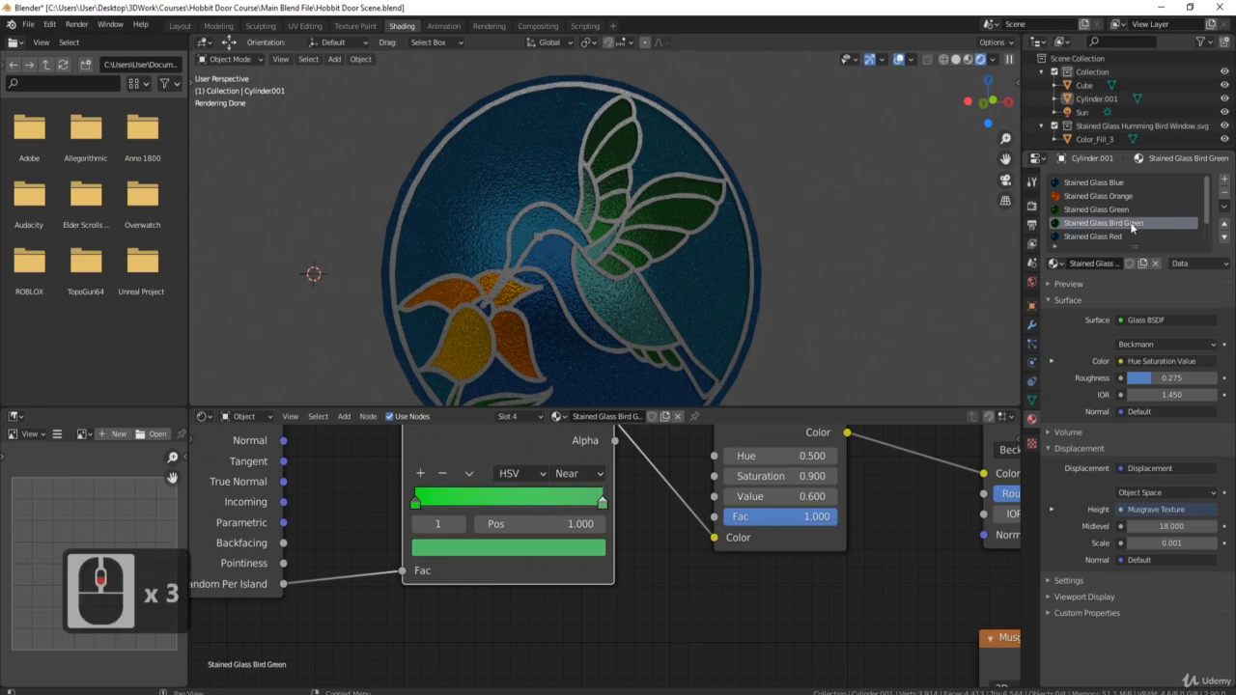
{"action": "left_click", "coordinate": [1120, 223]}
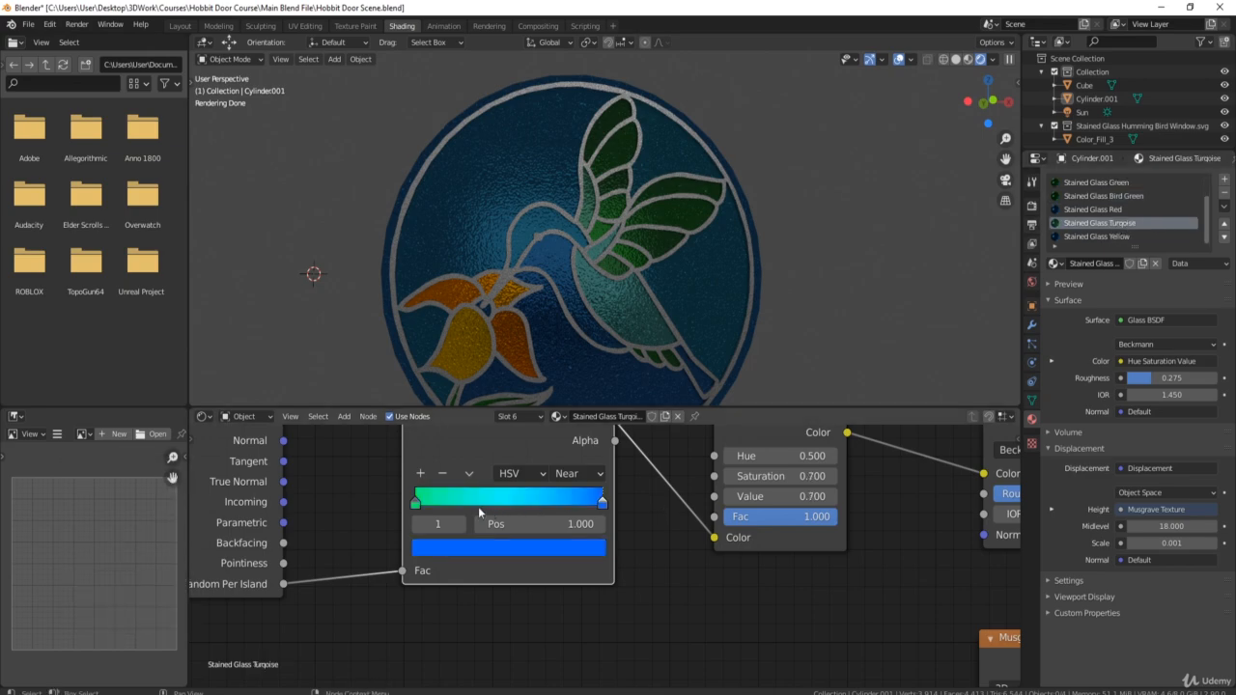
{"action": "left_click", "coordinate": [416, 504]}
{"action": "left_click", "coordinate": [509, 548]}
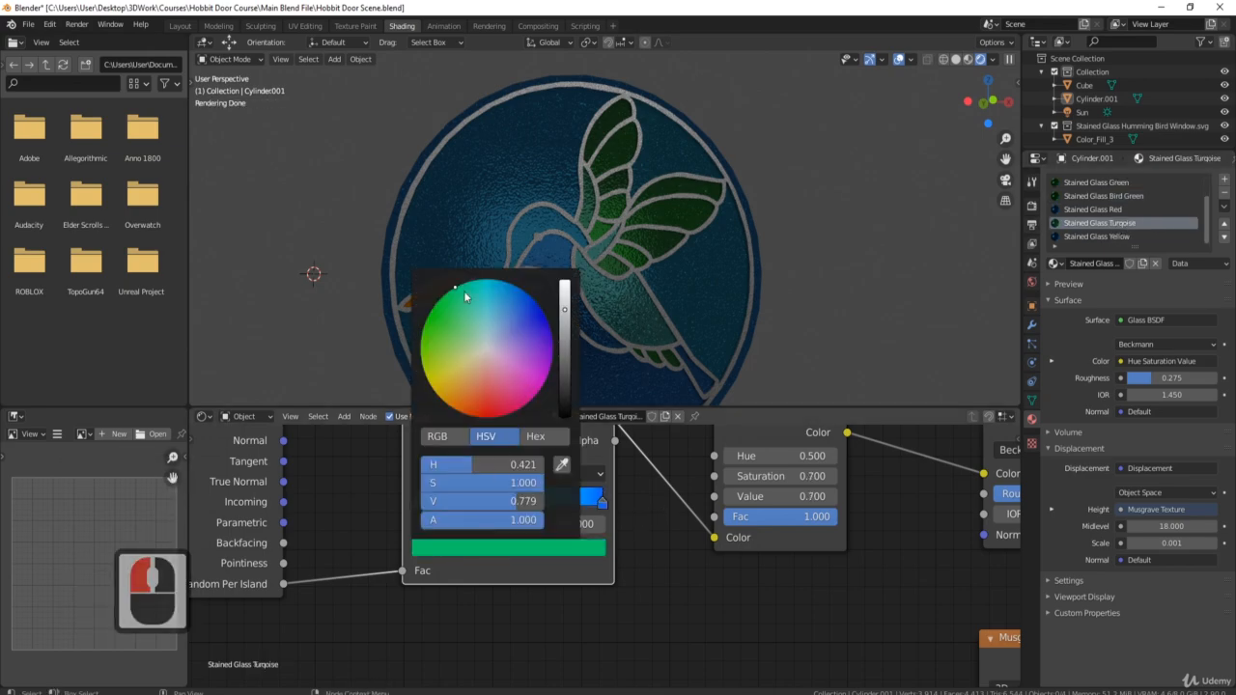
{"action": "mouse_move", "coordinate": [456, 287]}
{"action": "left_mouse_down"}
{"action": "mouse_move", "coordinate": [483, 314]}
{"action": "mouse_move", "coordinate": [471, 290]}
{"action": "left_mouse_up"}
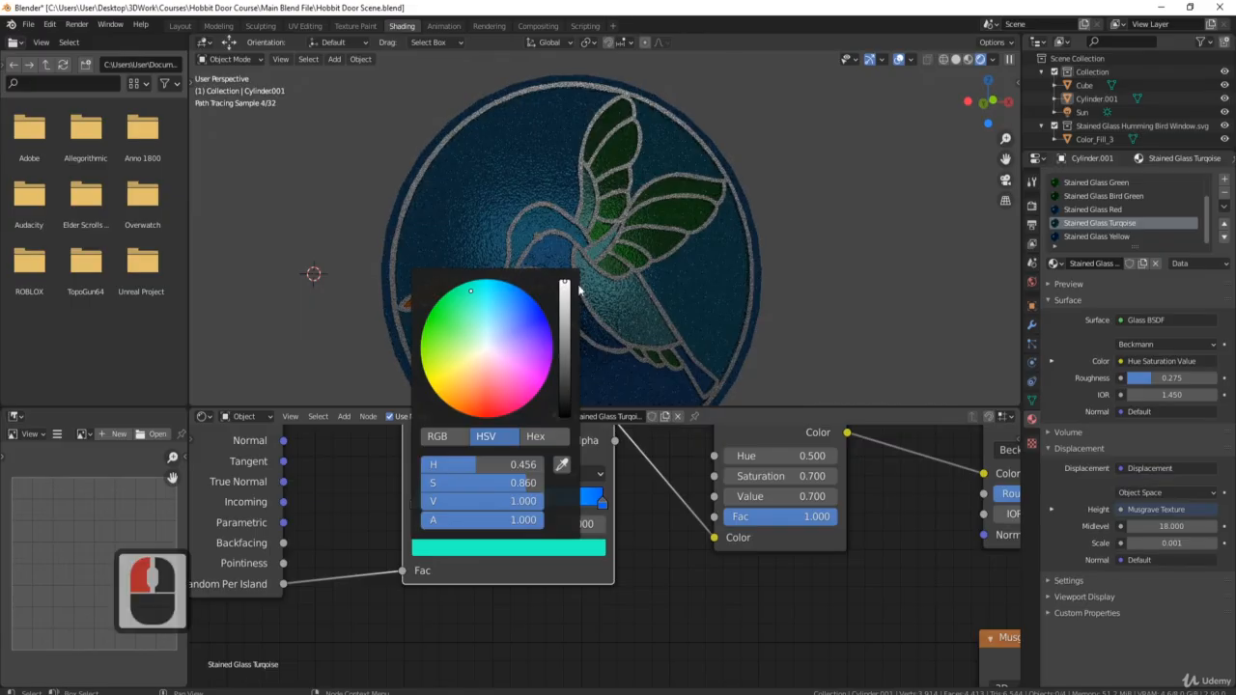
{"action": "middle_click_drag", "start_coordinate": [865, 323], "coordinate": [623, 190]}
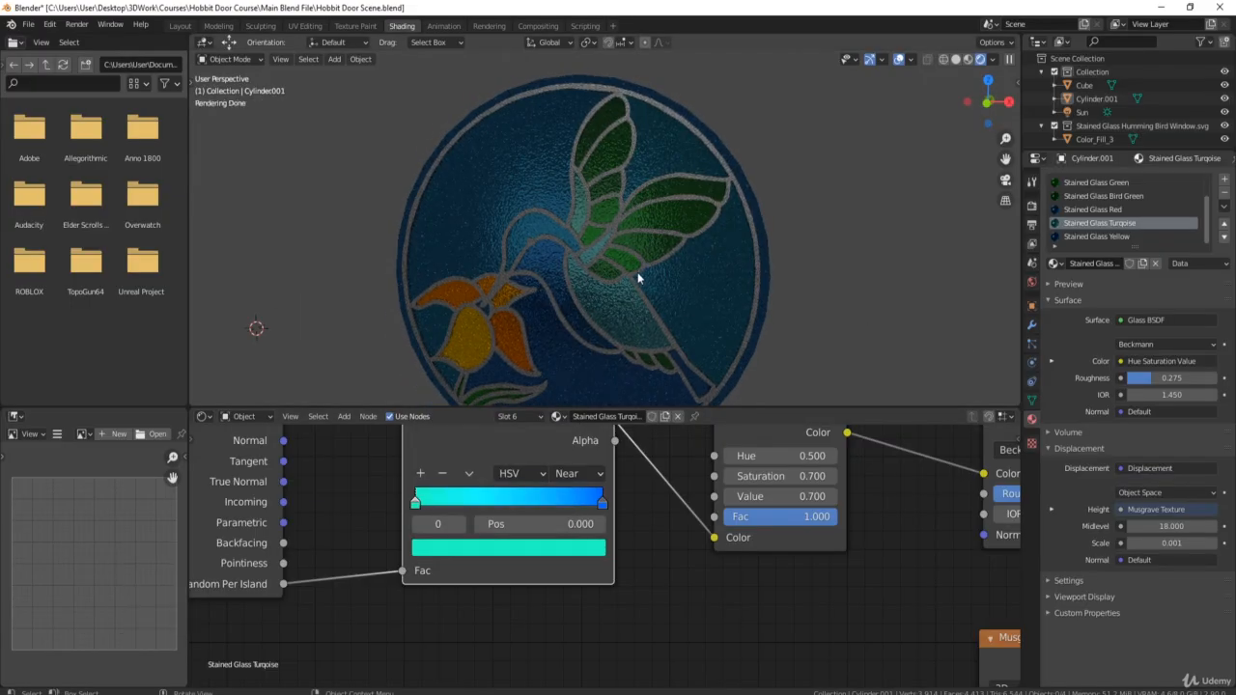
{"action": "middle_click_drag", "start_coordinate": [602, 223], "coordinate": [543, 212]}
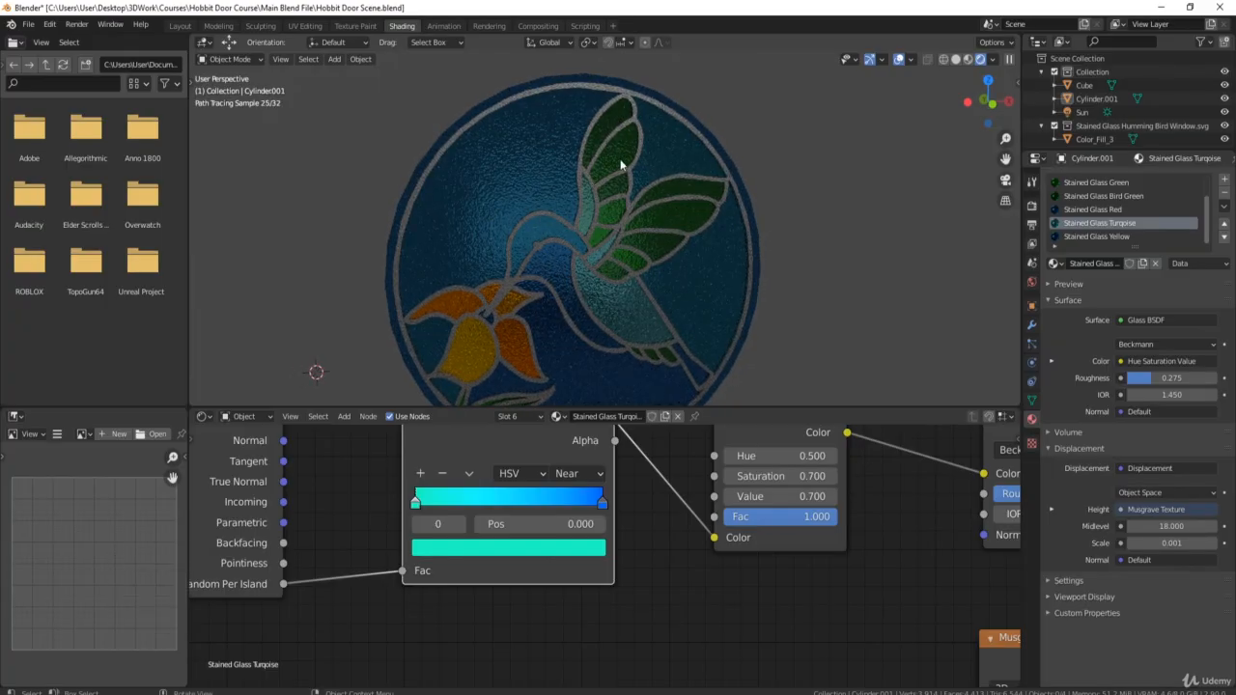
Step: Select the linked faces of the hummingbird's head in Edit Mode and assign Stained Glass Turqoise to them
{"action": "scroll", "coordinate": [642, 191], "scroll_direction": "up", "scroll_amount": 1}
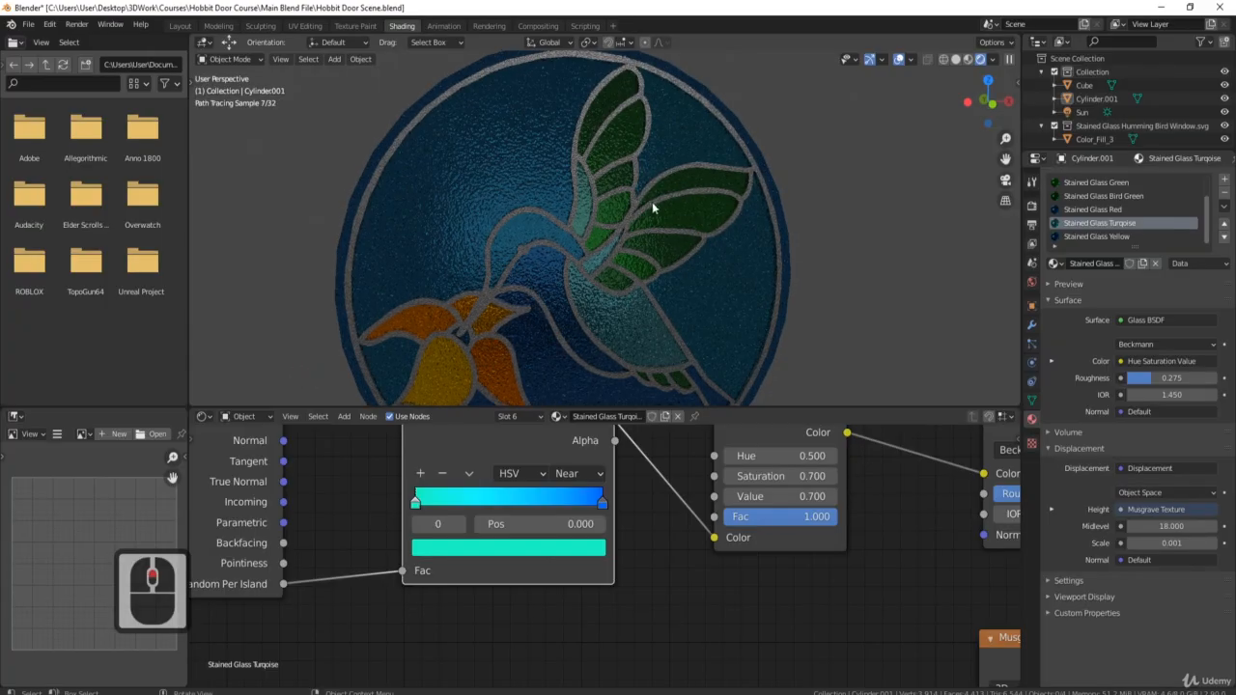
{"action": "scroll", "coordinate": [676, 256], "scroll_direction": "down", "scroll_amount": 2}
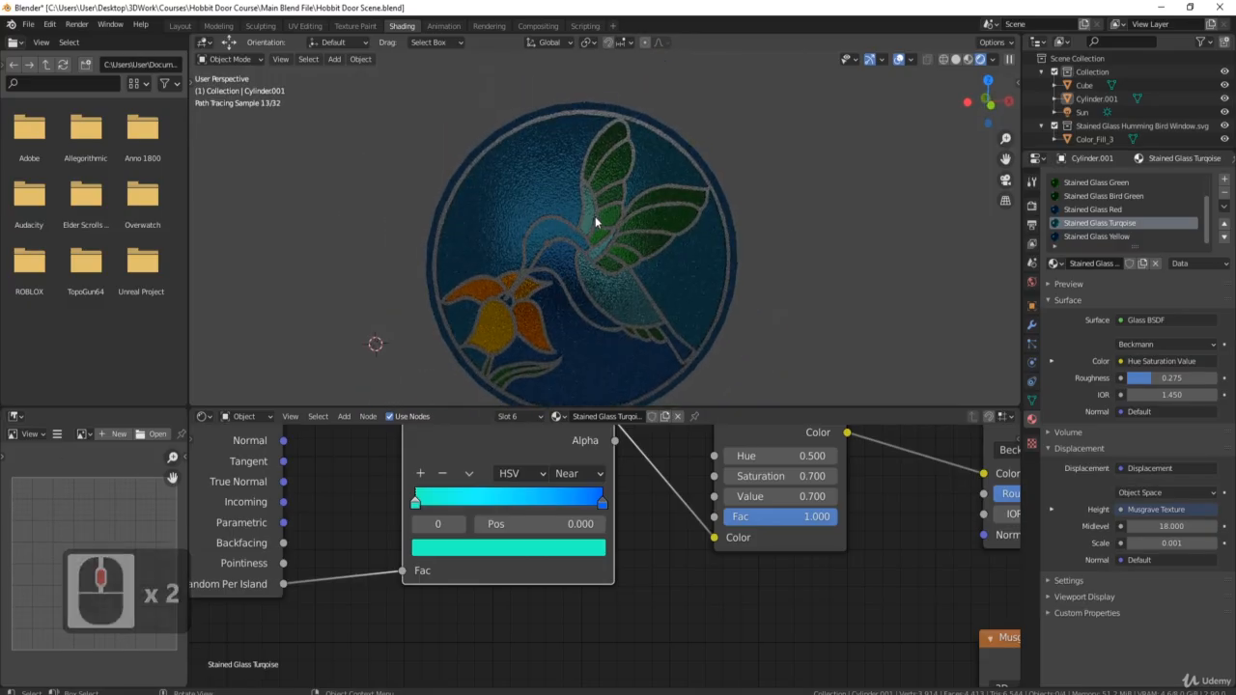
{"action": "scroll", "coordinate": [590, 232], "scroll_direction": "up", "scroll_amount": 2}
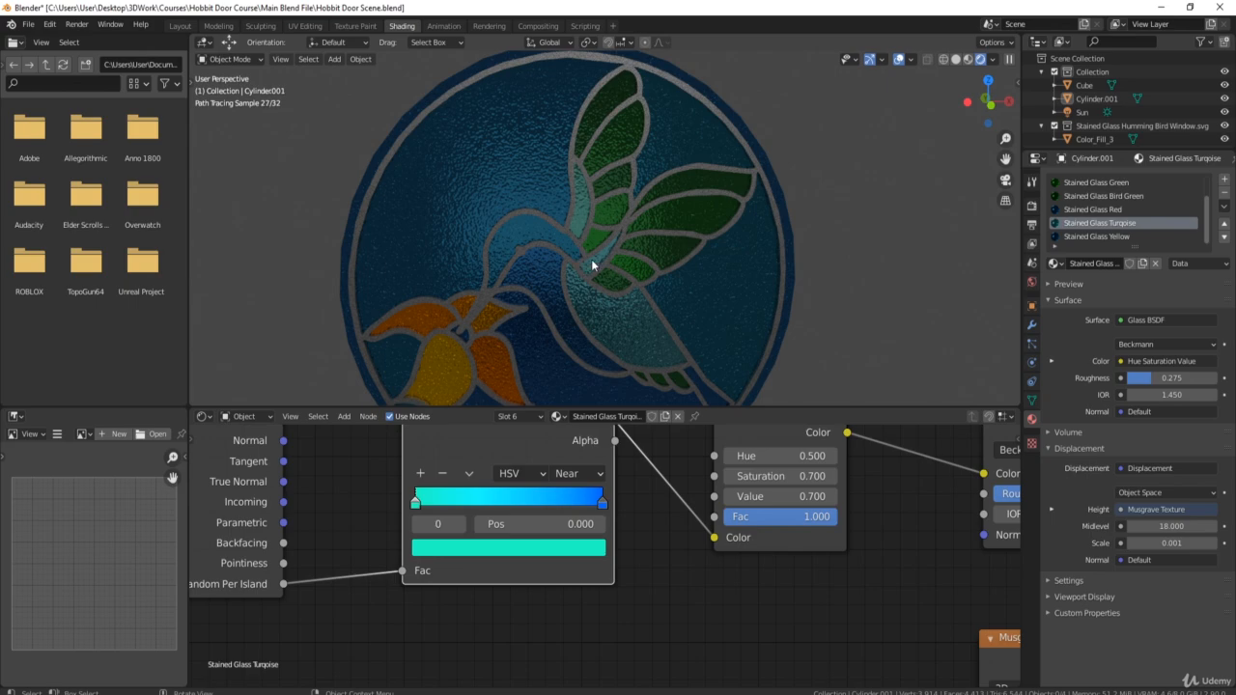
{"action": "key", "text": "Tab"}
{"action": "left_click", "coordinate": [524, 232]}
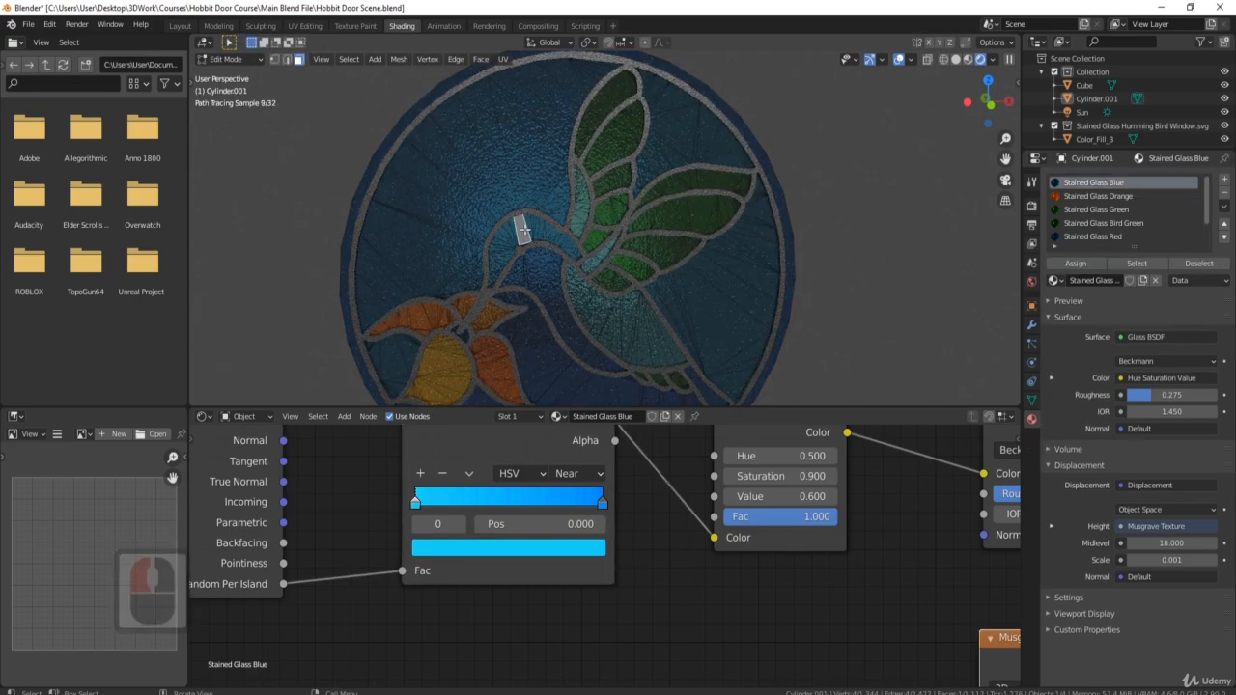
{"action": "double_click", "coordinate": [521, 232]}
{"action": "scroll", "coordinate": [1117, 211], "scroll_direction": "down", "scroll_amount": 2}
{"action": "left_click", "coordinate": [1120, 224]}
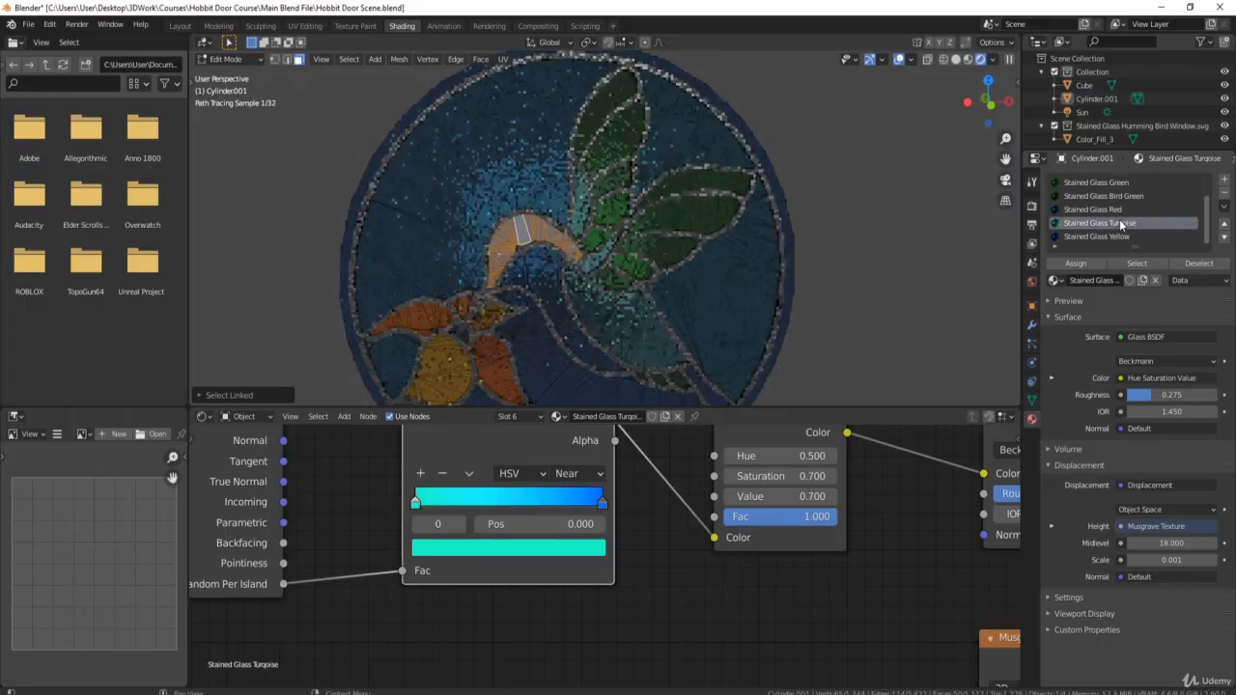
{"action": "left_click", "coordinate": [1080, 263]}
{"action": "left_click", "coordinate": [1080, 261]}
{"action": "key", "text": "Tab"}
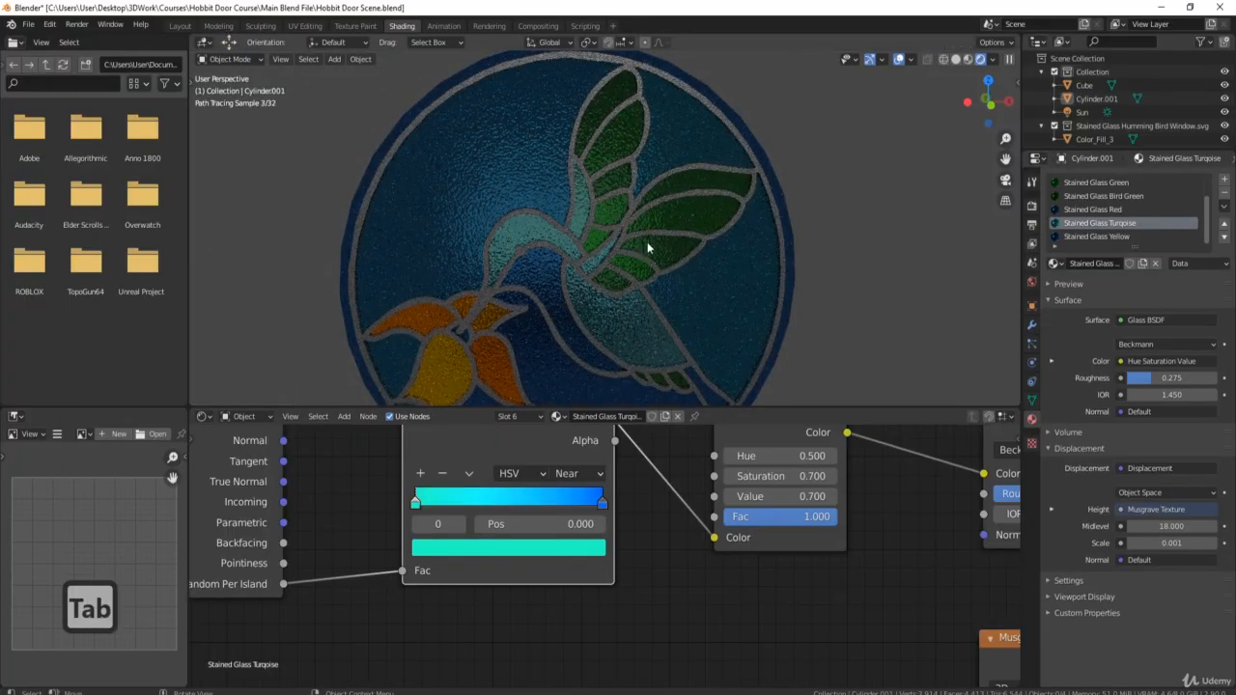
Step: Select the linked faces of the small piece between the flower's petals in Edit Mode and assign Stained Glass Yellow to them
{"action": "middle_click_drag", "start_coordinate": [647, 241], "coordinate": [585, 130], "text": "shift"}
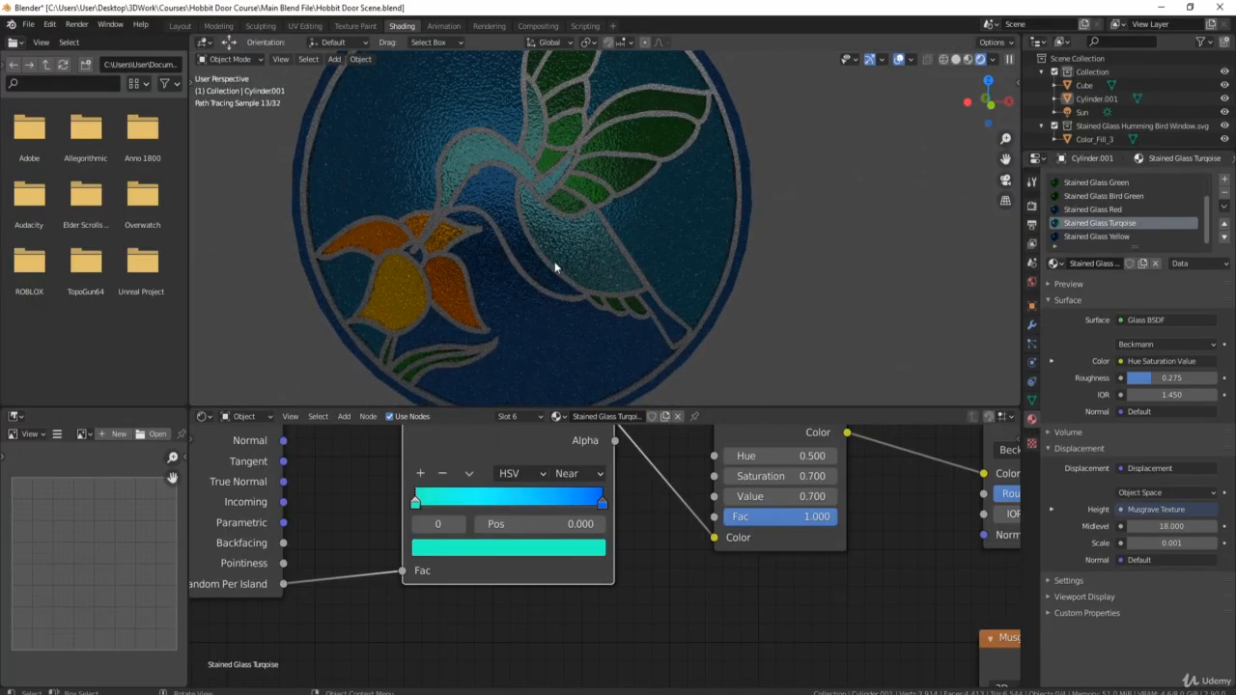
{"action": "scroll", "coordinate": [546, 170], "scroll_direction": "down", "scroll_amount": 2}
{"action": "middle_click_drag", "start_coordinate": [569, 174], "coordinate": [587, 208], "text": "shift"}
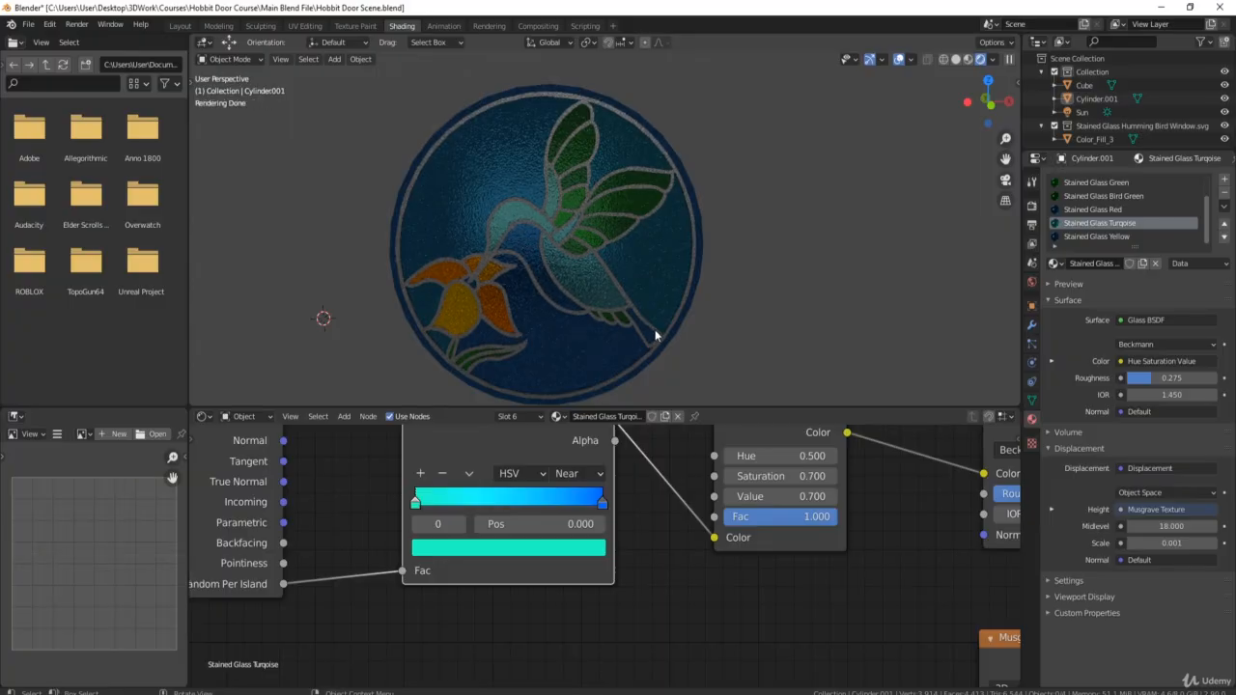
{"action": "left_click", "coordinate": [1129, 237]}
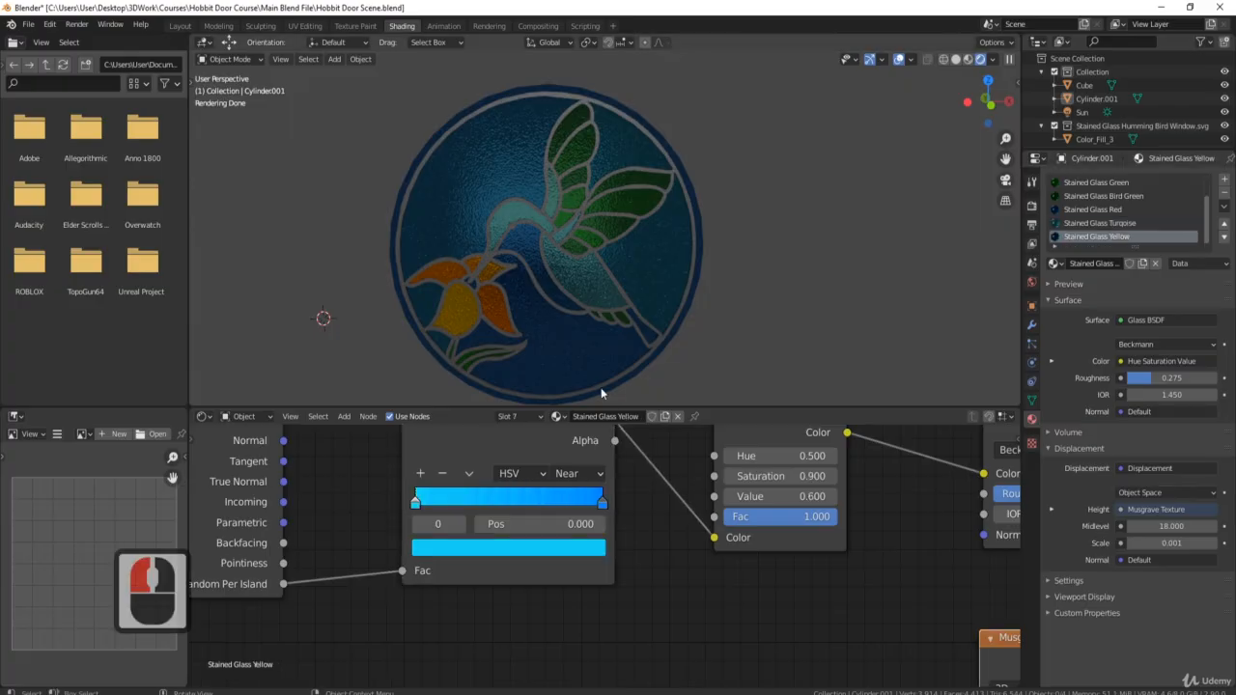
{"action": "scroll", "coordinate": [386, 333], "scroll_direction": "up", "scroll_amount": 4}
{"action": "key", "text": "Tab"}
{"action": "left_click", "coordinate": [367, 328]}
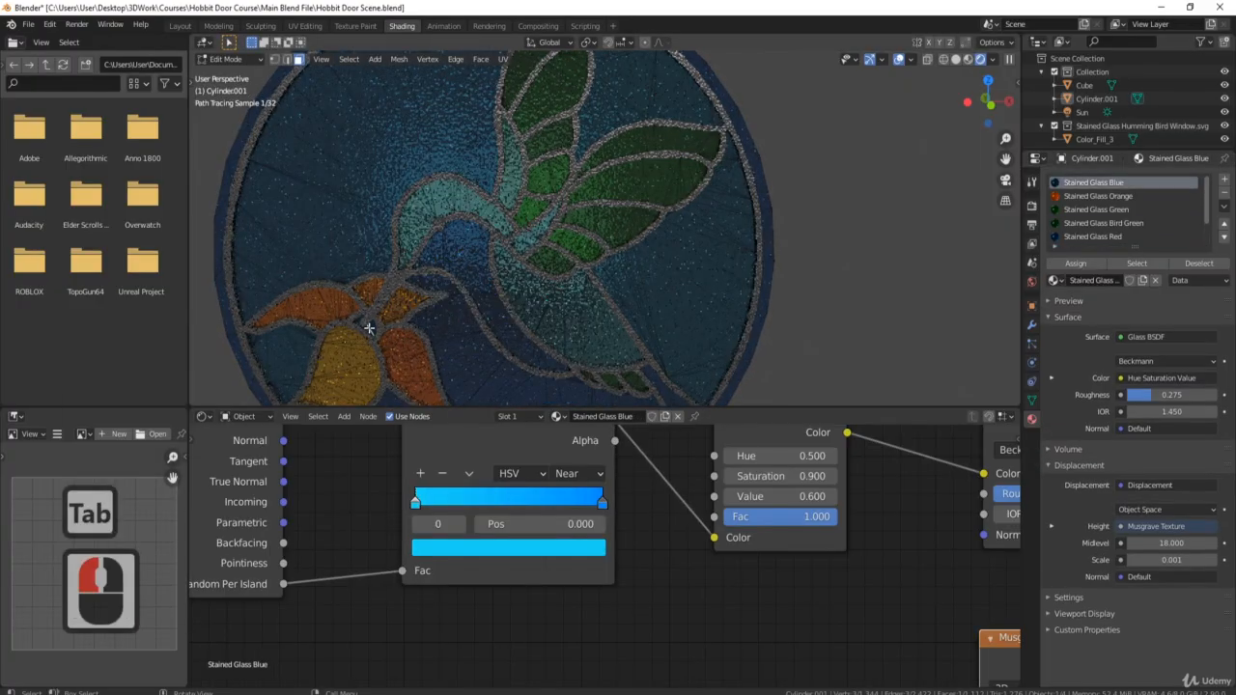
{"action": "key", "text": "l"}
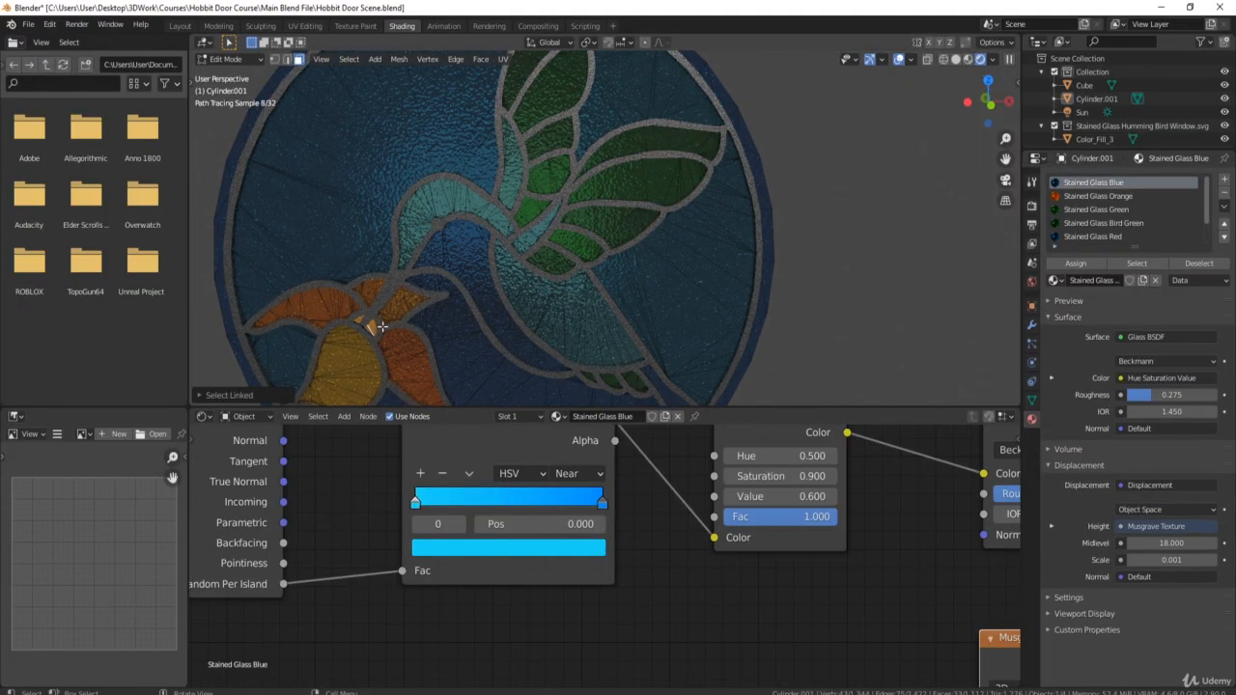
{"action": "scroll", "coordinate": [1152, 230], "scroll_direction": "down", "scroll_amount": 6}
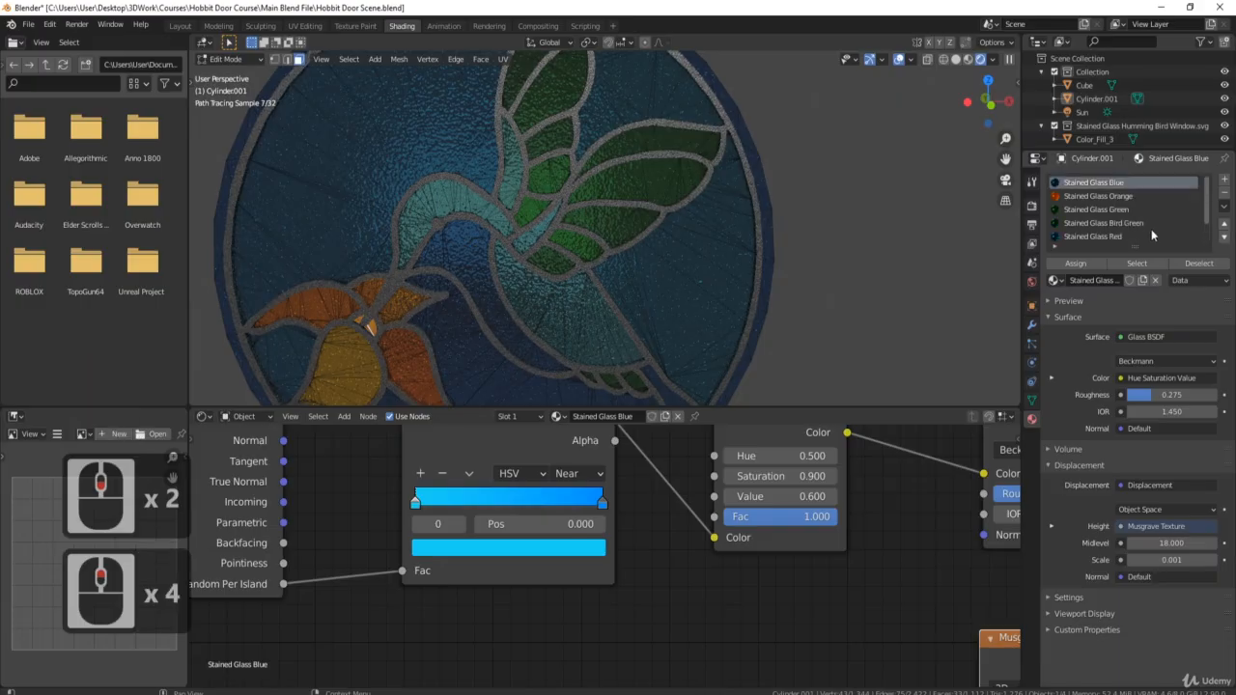
{"action": "left_click", "coordinate": [1124, 237]}
{"action": "left_click", "coordinate": [1080, 263]}
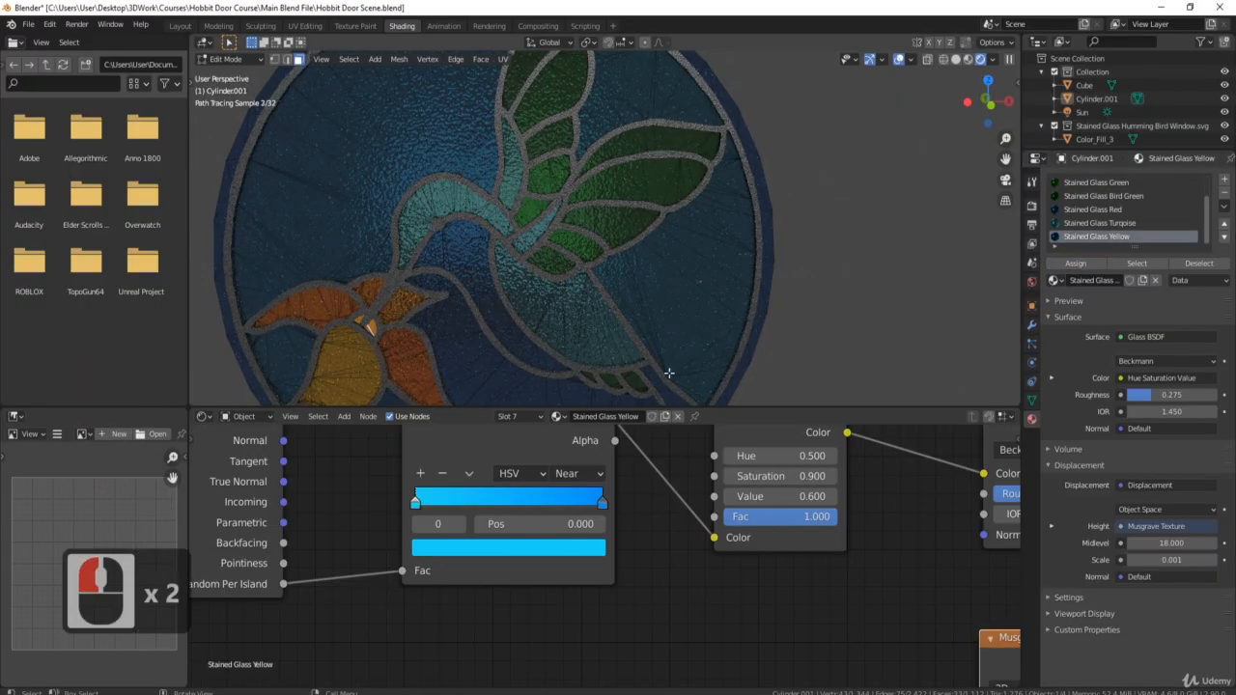
{"action": "key", "text": "Tab"}
Step: Recolour the first ColorRamp stop of Stained Glass Yellow to a yellow with hue 0.162 and saturation 0.835
{"action": "middle_click_drag", "start_coordinate": [514, 344], "coordinate": [502, 307], "text": "shift"}
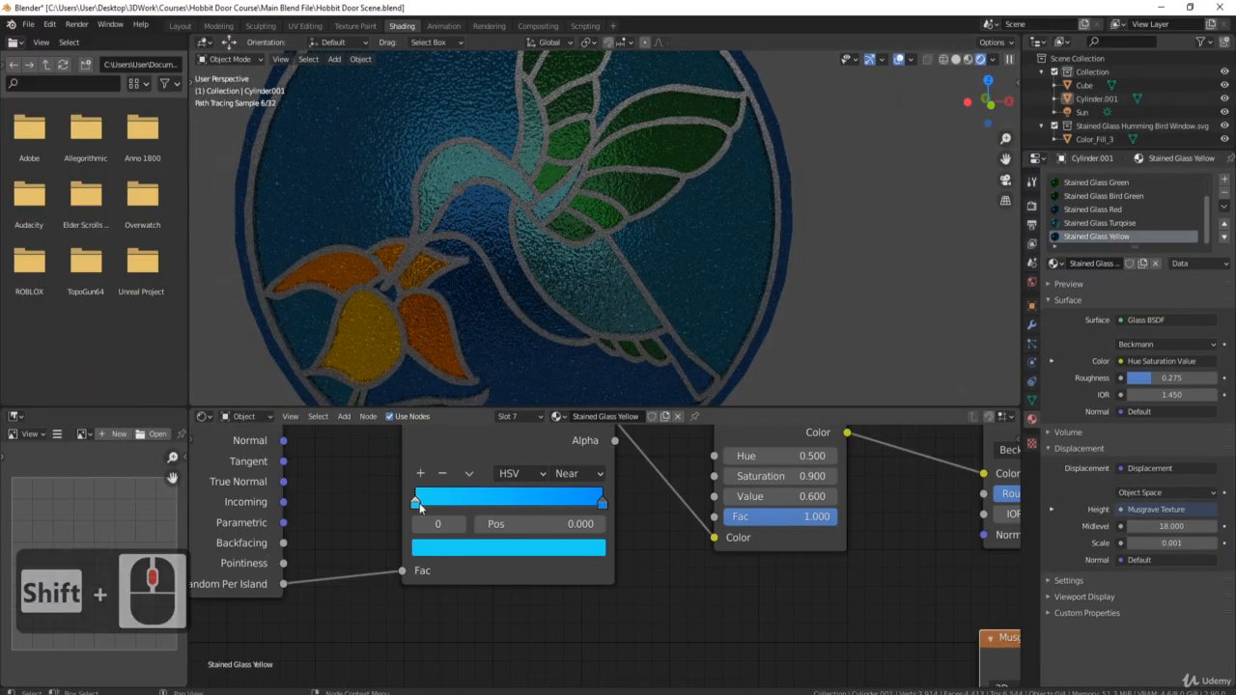
{"action": "left_click", "coordinate": [437, 549]}
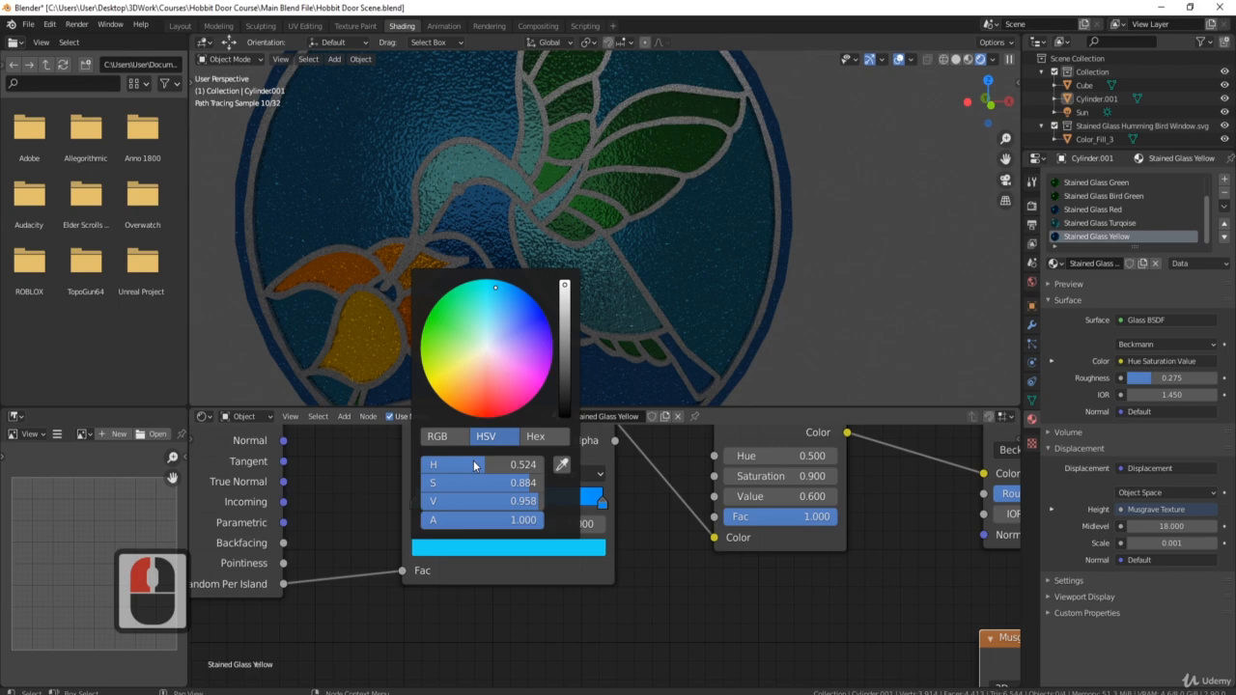
{"action": "left_click", "coordinate": [443, 383]}
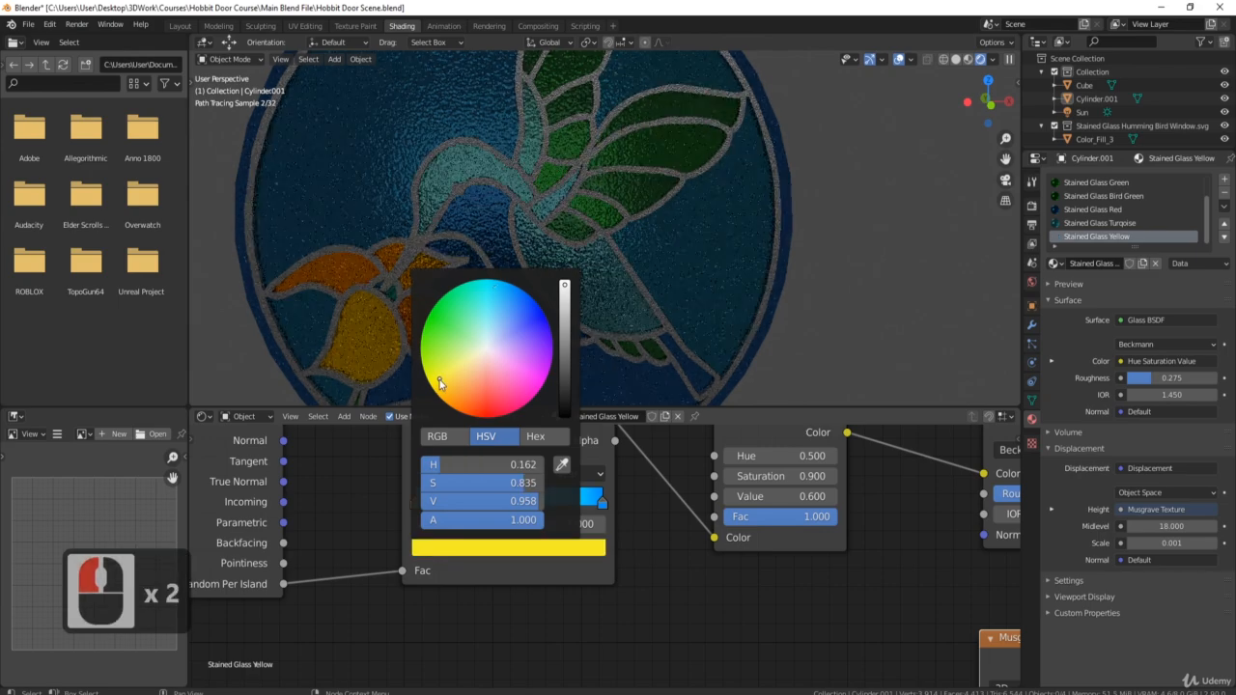
Step: Recolour the last ColorRamp stop of Stained Glass Yellow to a bright yellow with hue 0.177, saturation 0.771 and value 1.000
{"action": "left_click", "coordinate": [604, 503]}
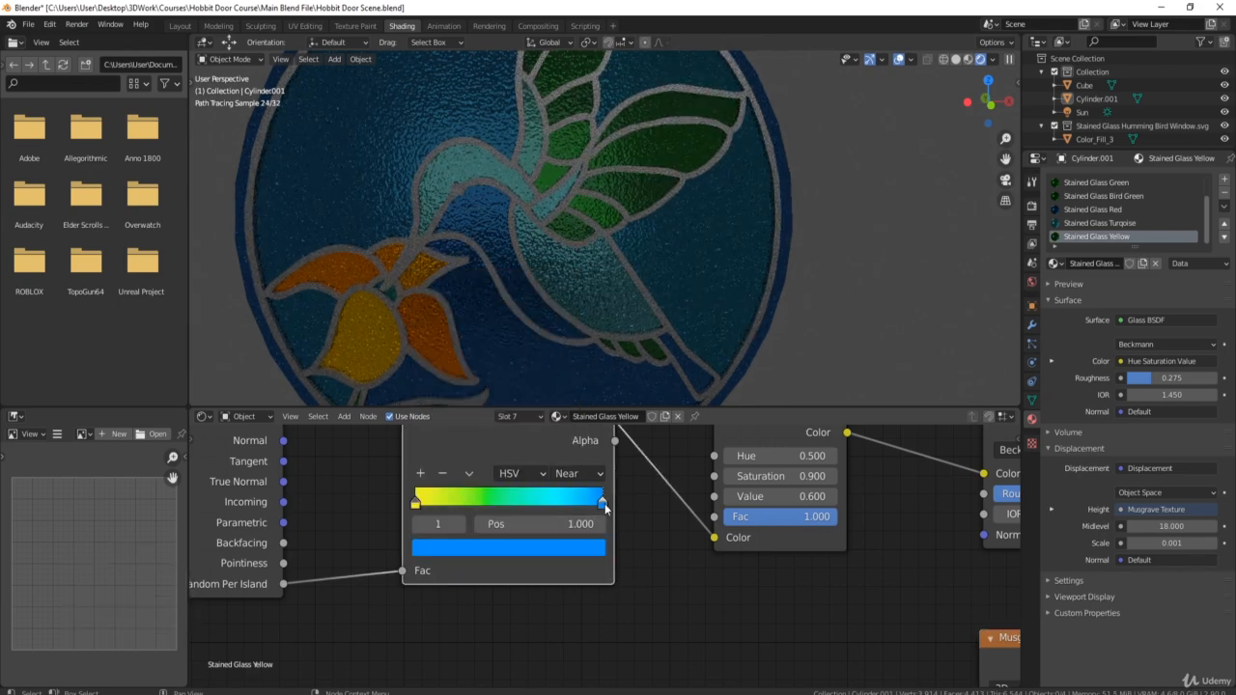
{"action": "left_click", "coordinate": [561, 548]}
{"action": "left_click", "coordinate": [447, 373]}
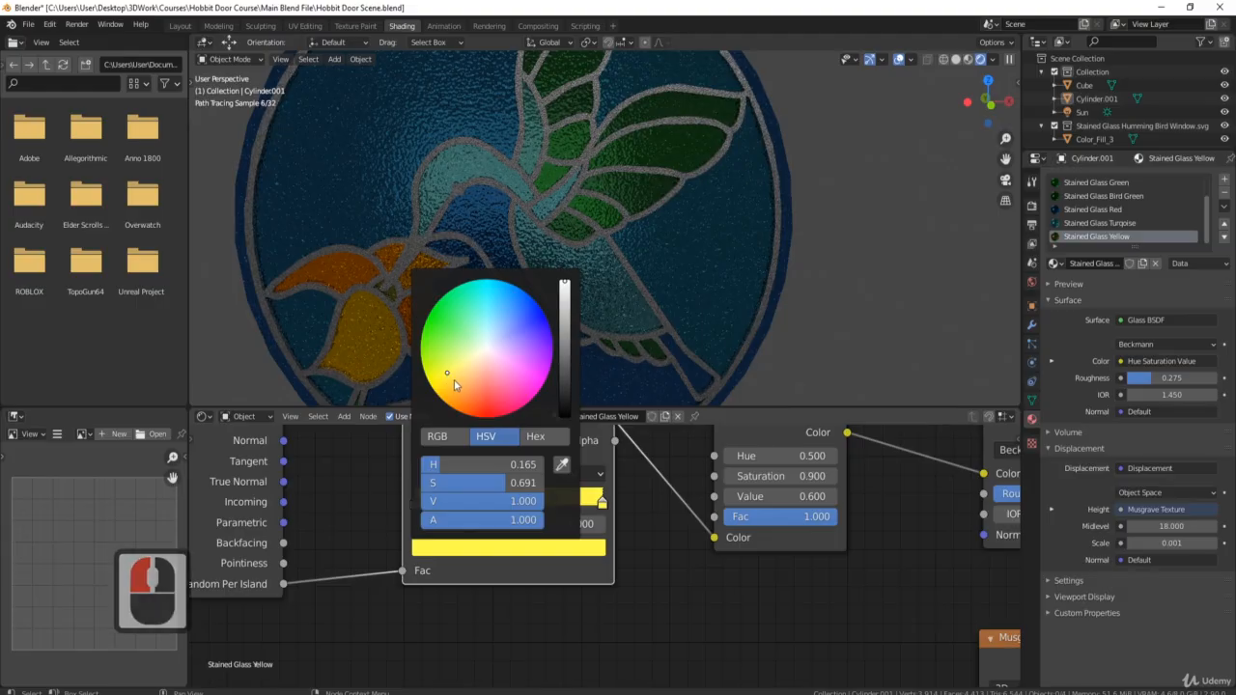
{"action": "mouse_move", "coordinate": [455, 381]}
{"action": "left_mouse_down"}
{"action": "mouse_move", "coordinate": [483, 360]}
{"action": "mouse_move", "coordinate": [473, 393]}
{"action": "mouse_move", "coordinate": [454, 376]}
{"action": "left_mouse_up"}
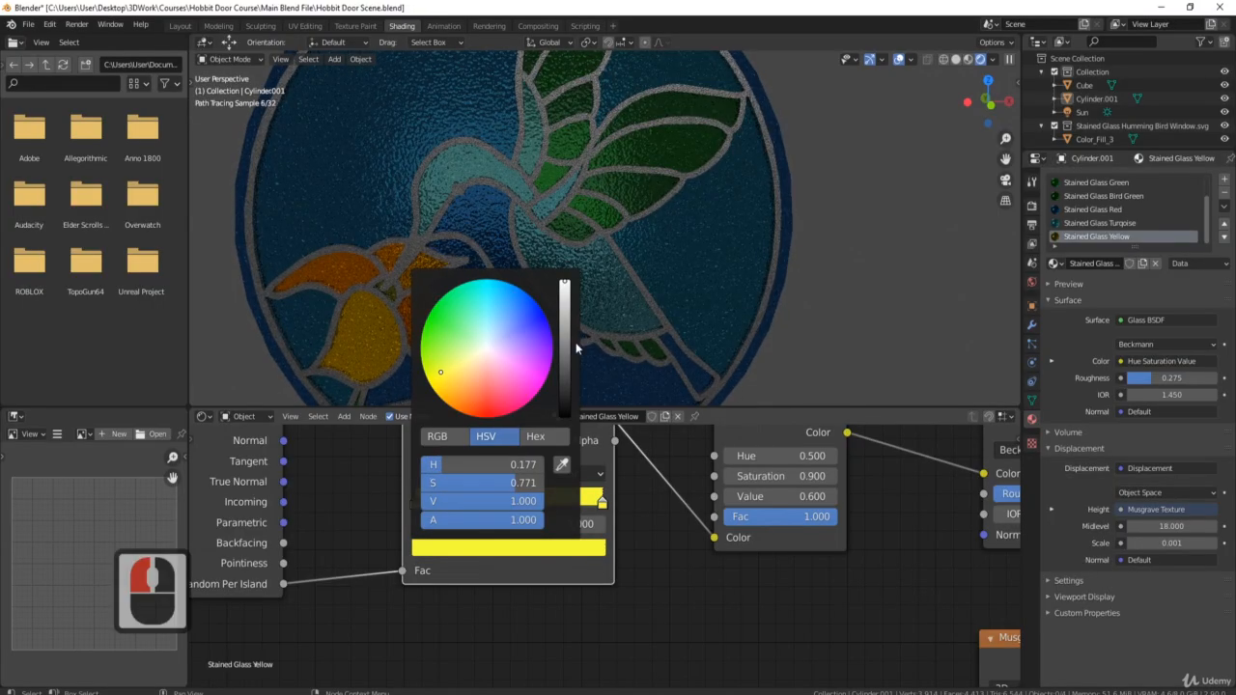
Step: Set the Value of Stained Glass Yellow's Hue Saturation Value node to 2.000
{"action": "left_click", "coordinate": [603, 503]}
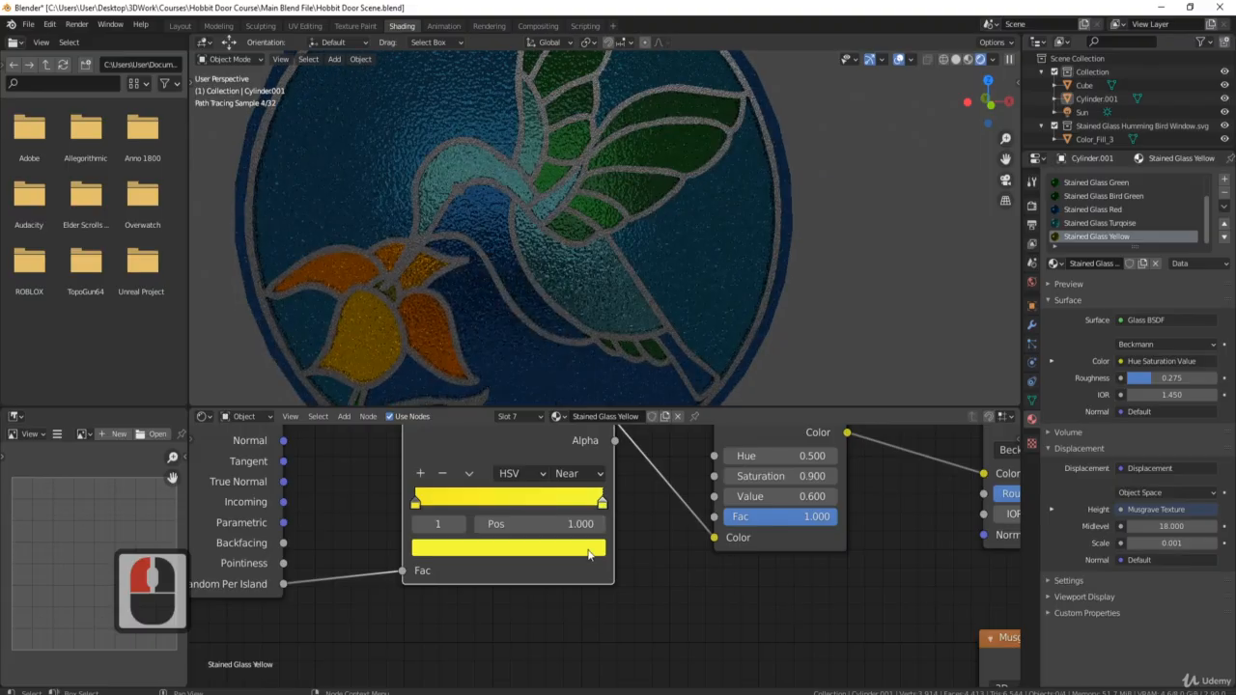
{"action": "left_click", "coordinate": [588, 549]}
{"action": "left_click", "coordinate": [815, 492]}
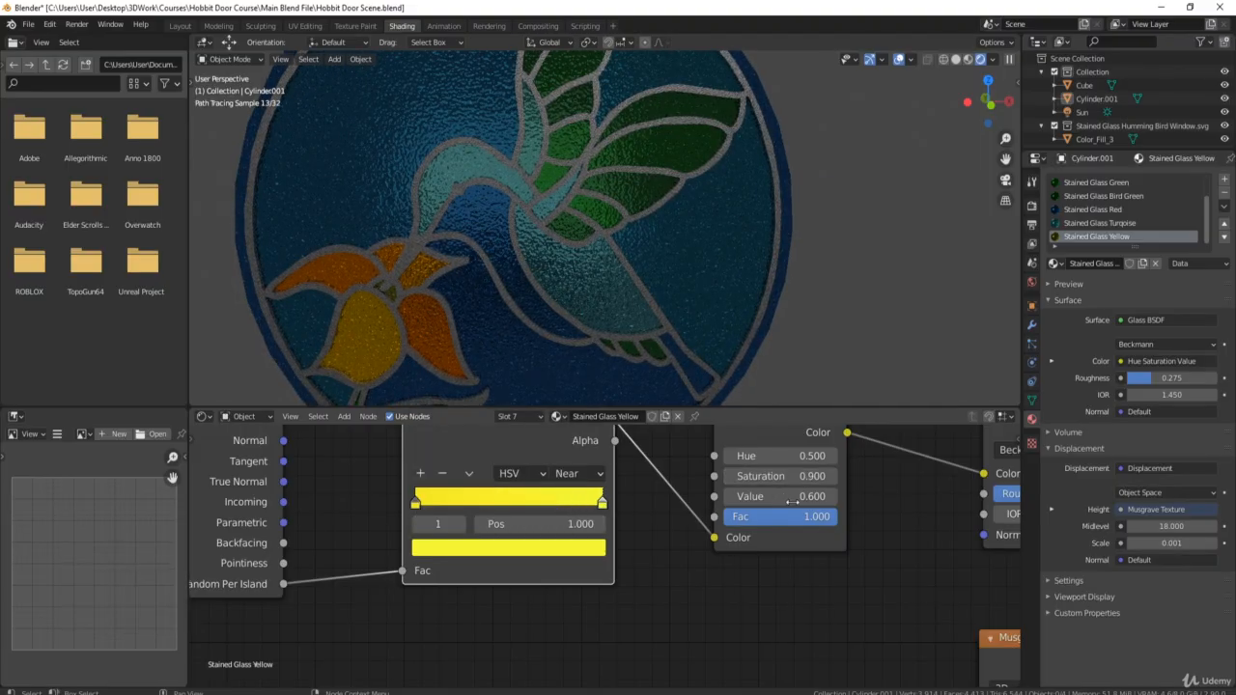
{"action": "type", "text": "2"}
{"action": "key", "text": "Return"}
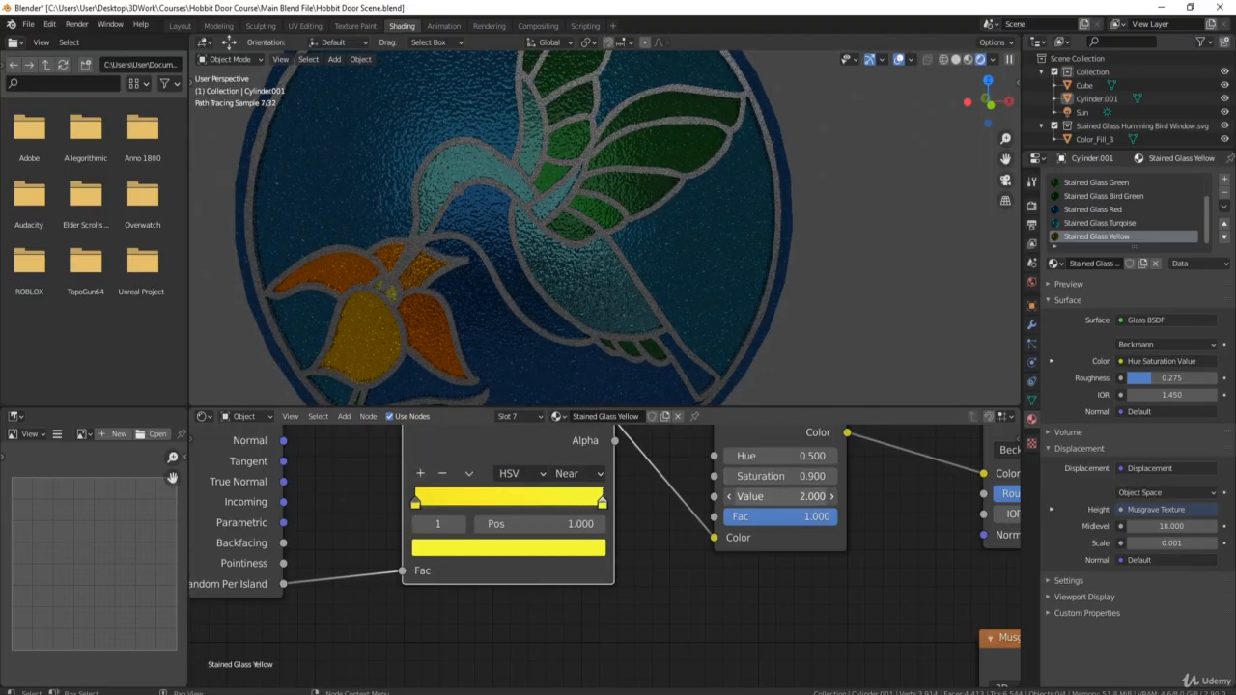
{"action": "left_click_drag", "start_coordinate": [816, 496], "coordinate": [830, 496]}
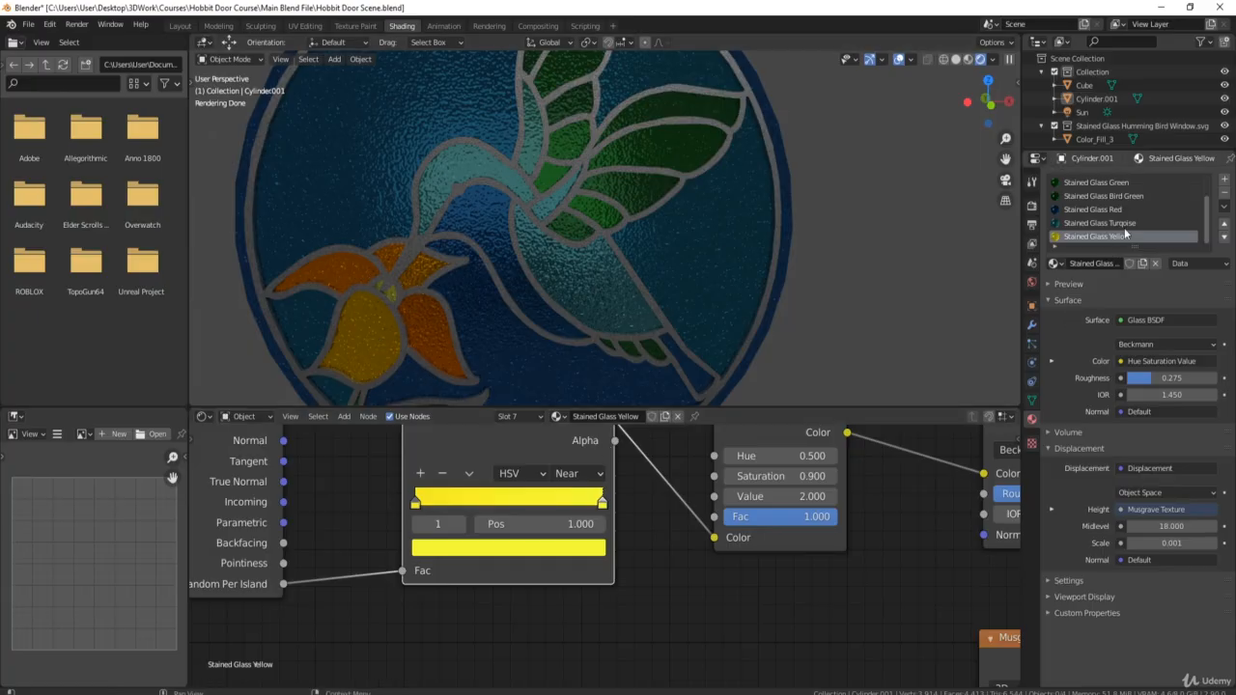
Step: Recolour the last ColorRamp stop of Stained Glass Orange from yellowish to a light orange
{"action": "scroll", "coordinate": [1127, 231], "scroll_direction": "up", "scroll_amount": 5}
{"action": "left_click", "coordinate": [1100, 195]}
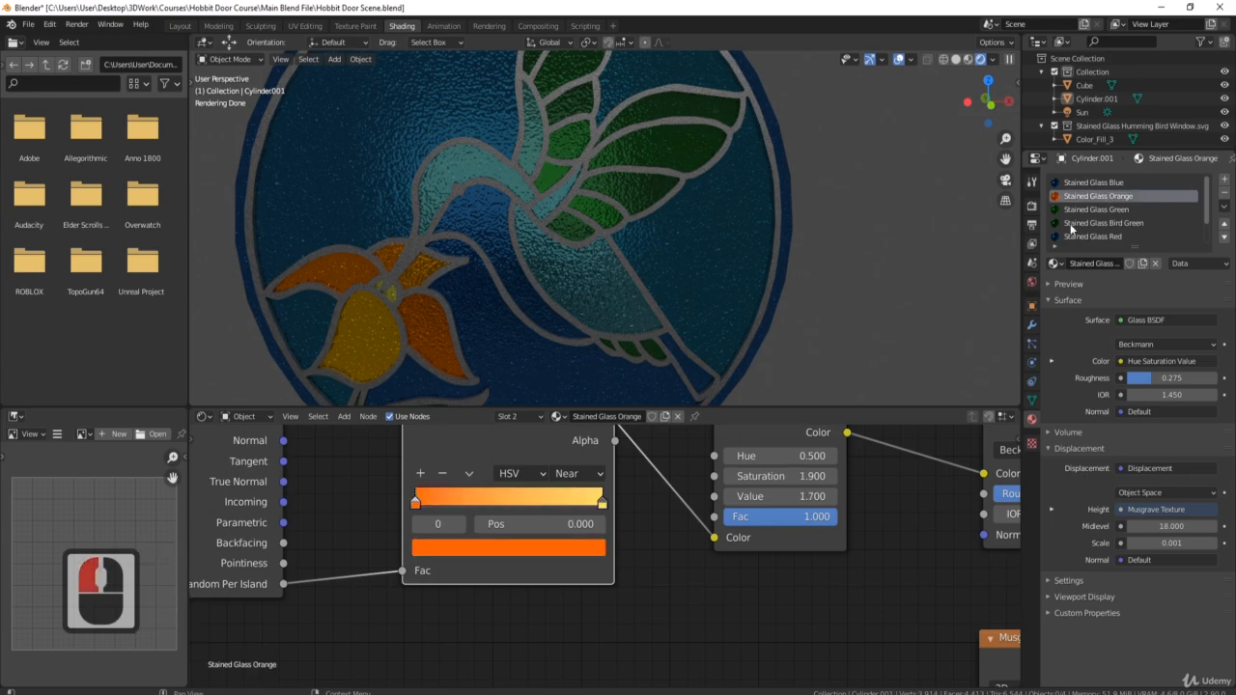
{"action": "left_click", "coordinate": [601, 502]}
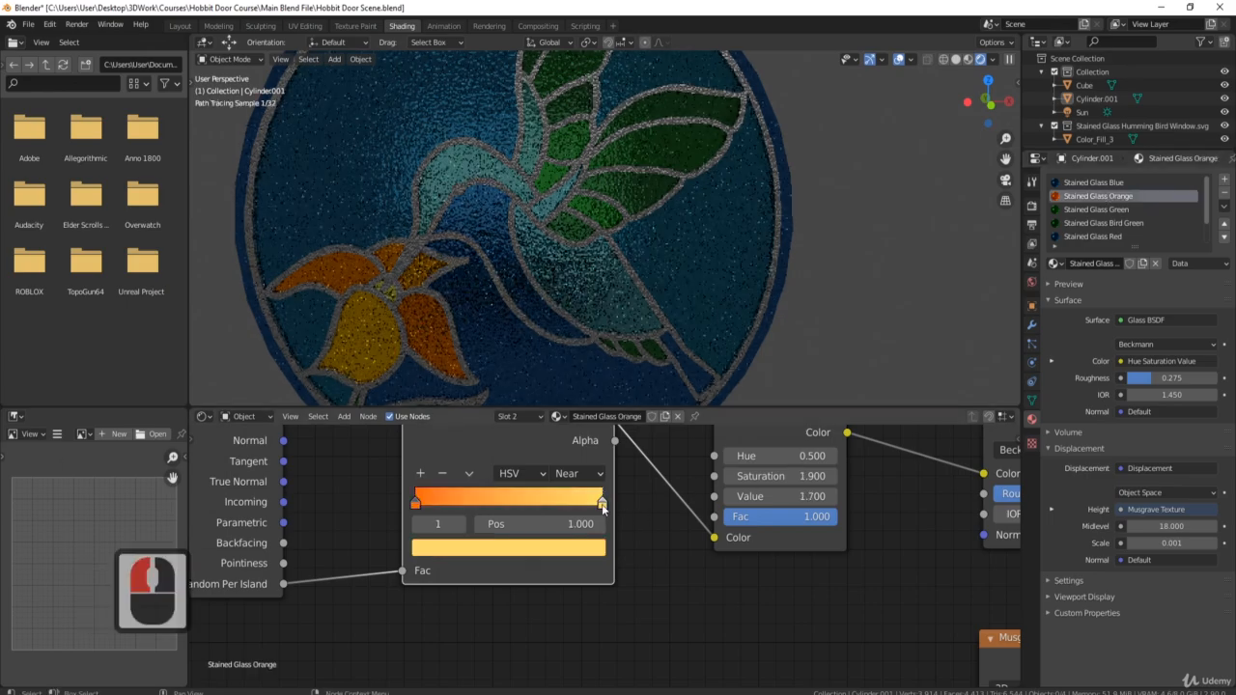
{"action": "left_click", "coordinate": [576, 548]}
{"action": "left_click_drag", "start_coordinate": [466, 369], "coordinate": [462, 385]}
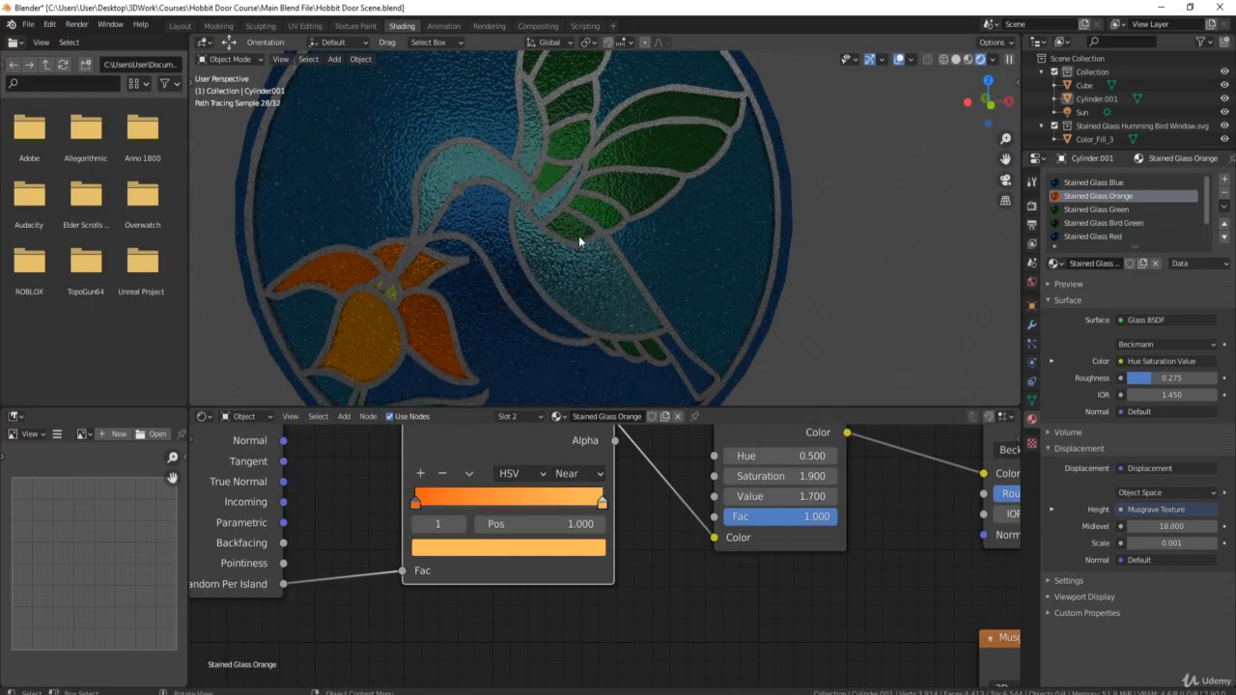
Step: Select the linked faces of the hummingbird's throat, belly and tail strip in Edit Mode and assign Stained Glass Red to them
{"action": "scroll", "coordinate": [1120, 221], "scroll_direction": "down", "scroll_amount": 6}
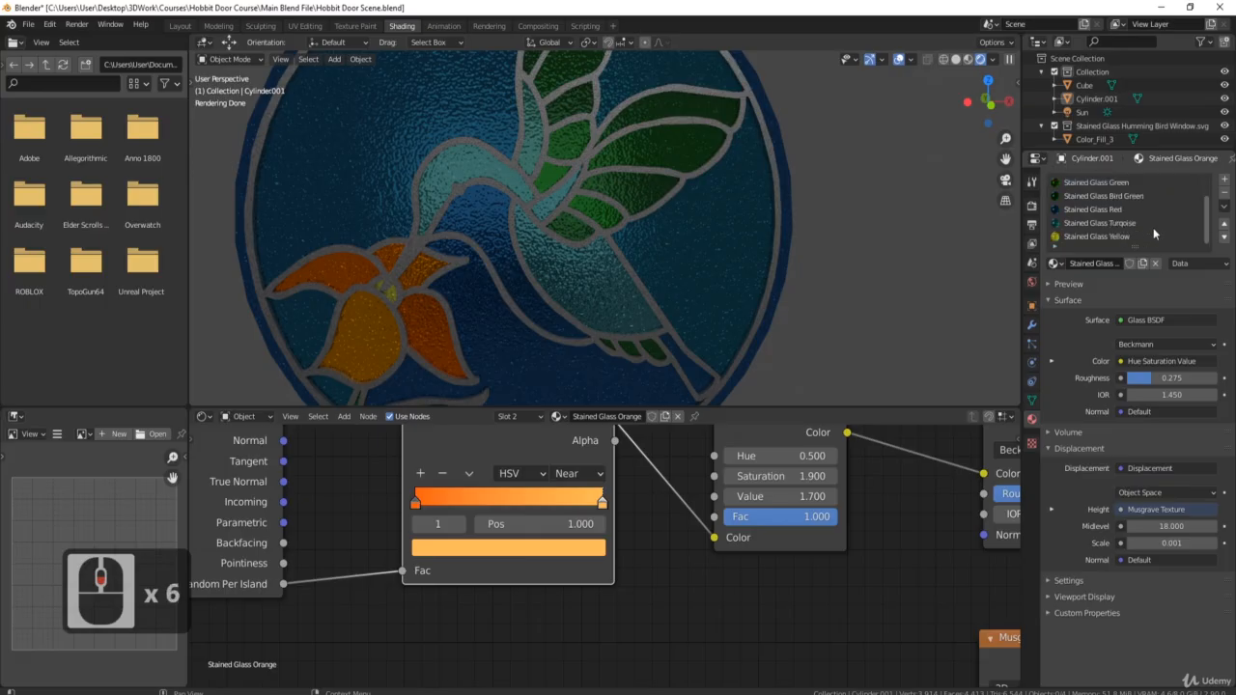
{"action": "left_click", "coordinate": [1092, 208]}
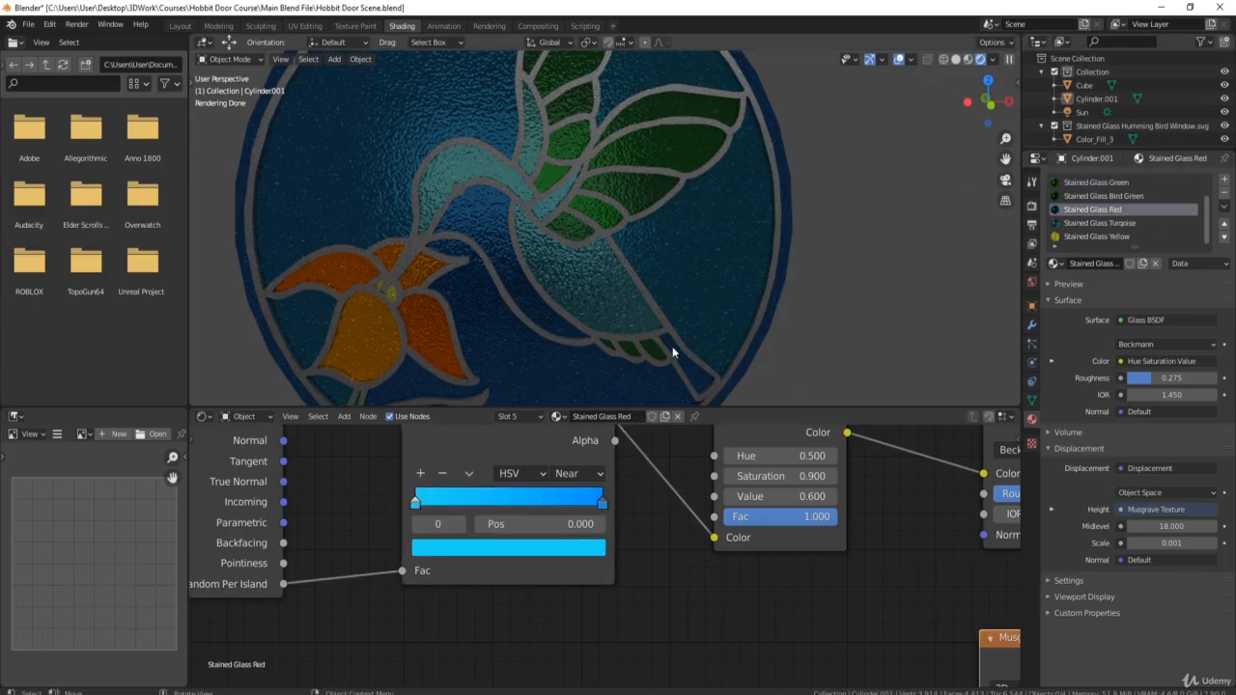
{"action": "key", "text": "Tab"}
{"action": "left_click", "coordinate": [494, 242]}
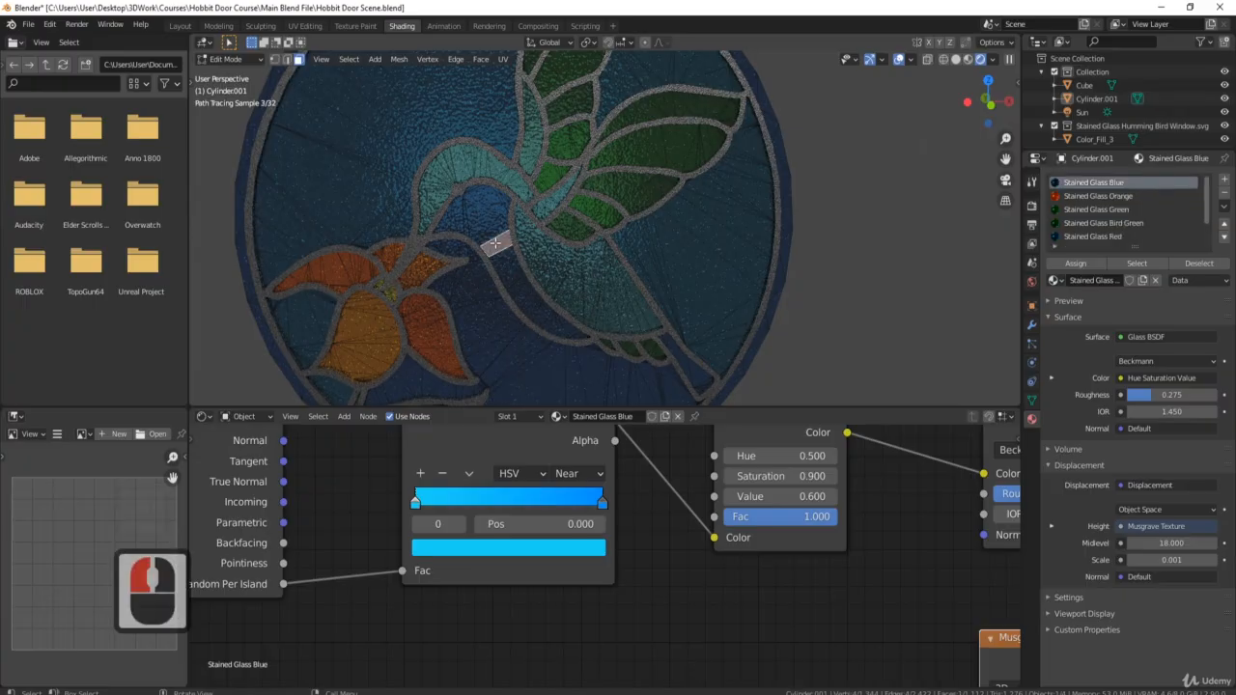
{"action": "key", "text": "l"}
{"action": "key", "text": "l"}
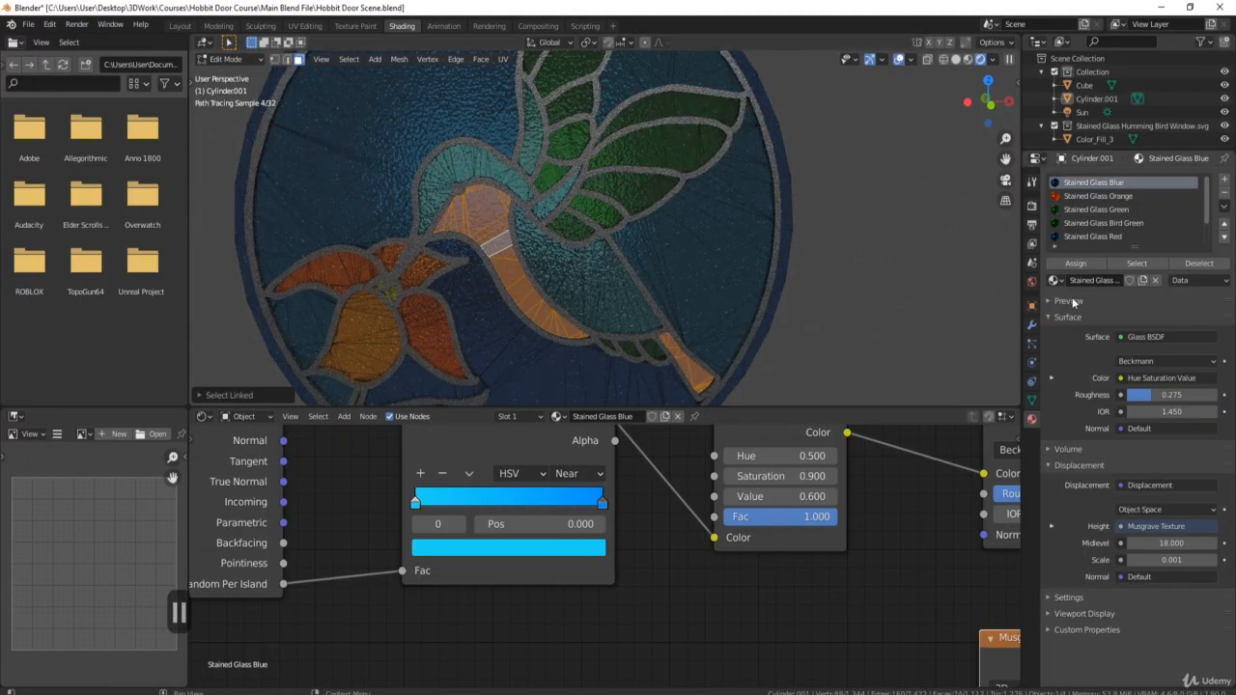
{"action": "scroll", "coordinate": [1158, 232], "scroll_direction": "down", "scroll_amount": 4}
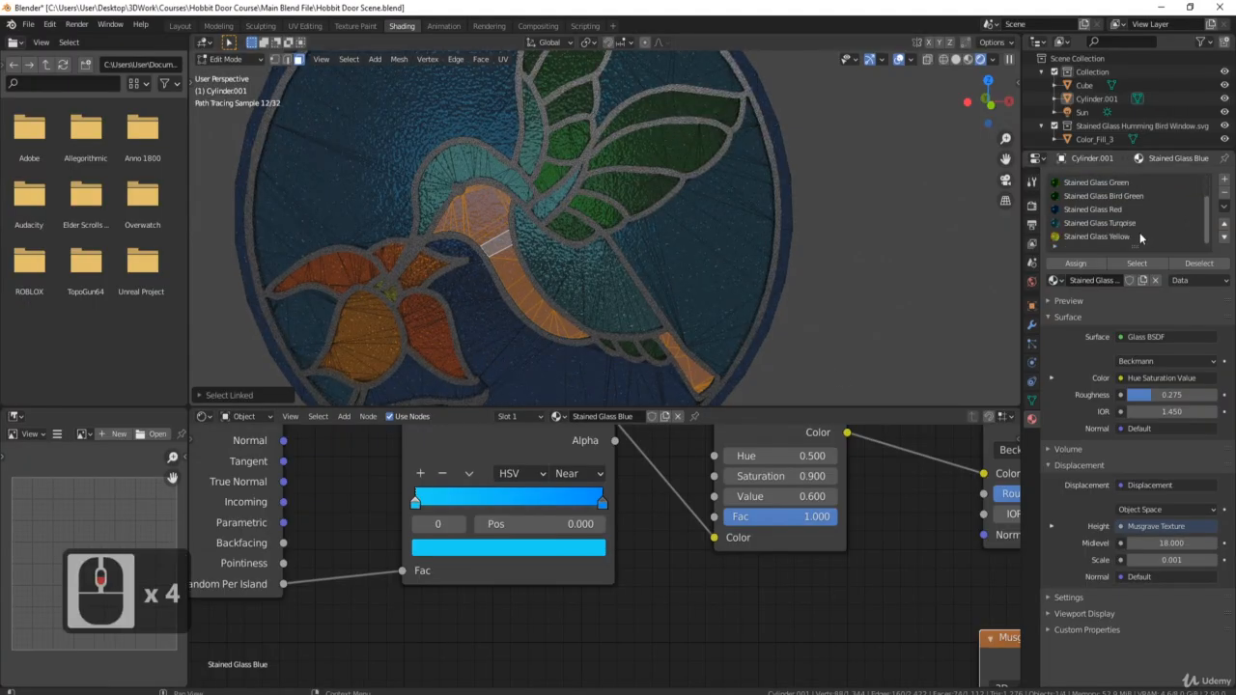
{"action": "left_click", "coordinate": [1092, 209]}
{"action": "left_click", "coordinate": [1081, 263]}
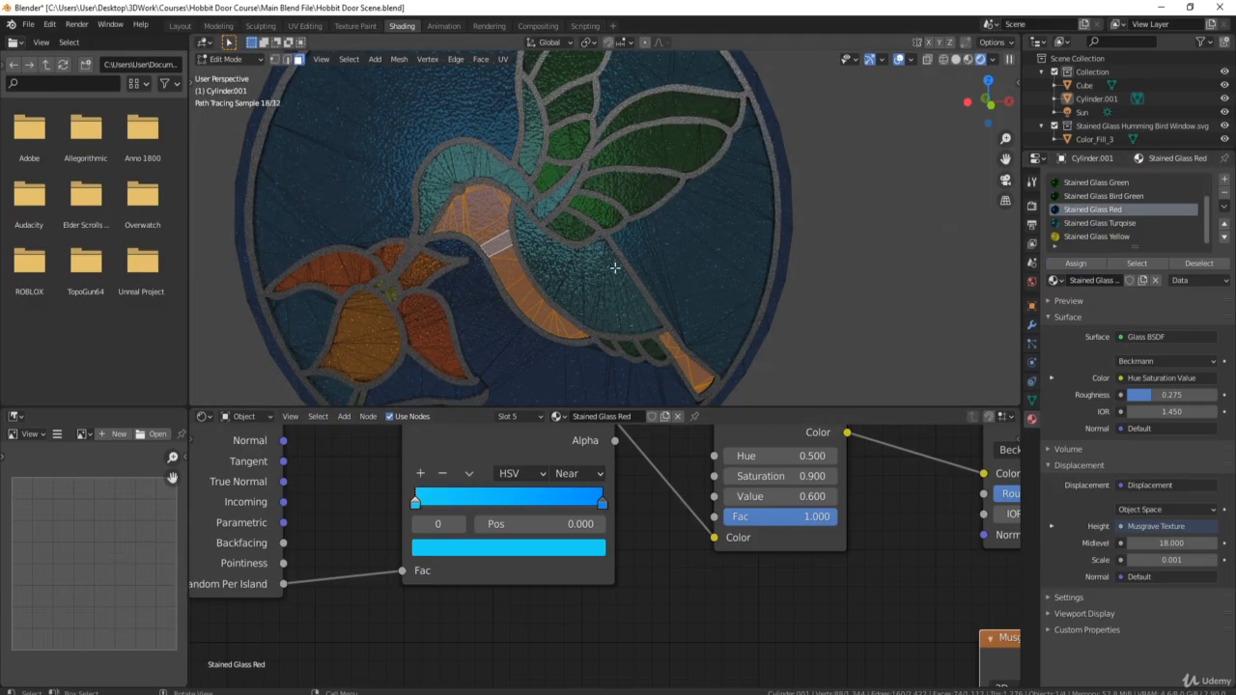
{"action": "key", "text": "Tab"}
Step: Recolour the first ColorRamp stop of Stained Glass Red to a red with hue 0.004, saturation 0.865 and value 0.958
{"action": "left_click", "coordinate": [415, 505]}
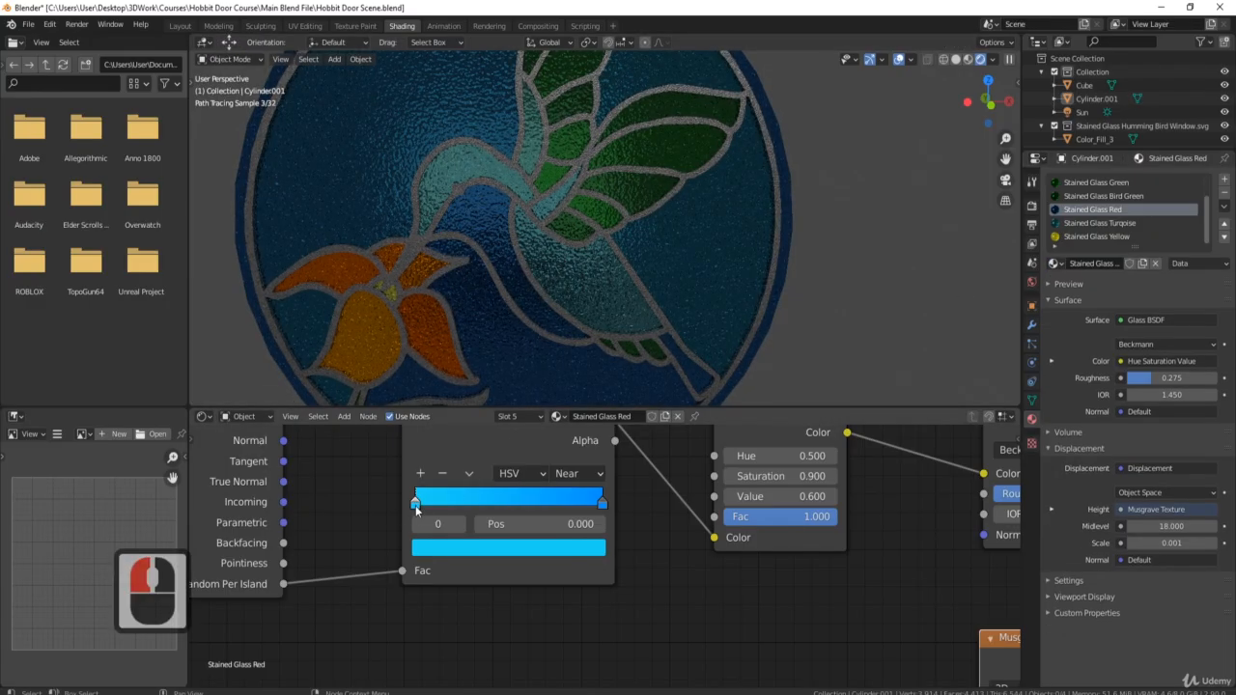
{"action": "left_click", "coordinate": [442, 552]}
{"action": "left_click_drag", "start_coordinate": [484, 421], "coordinate": [486, 412]}
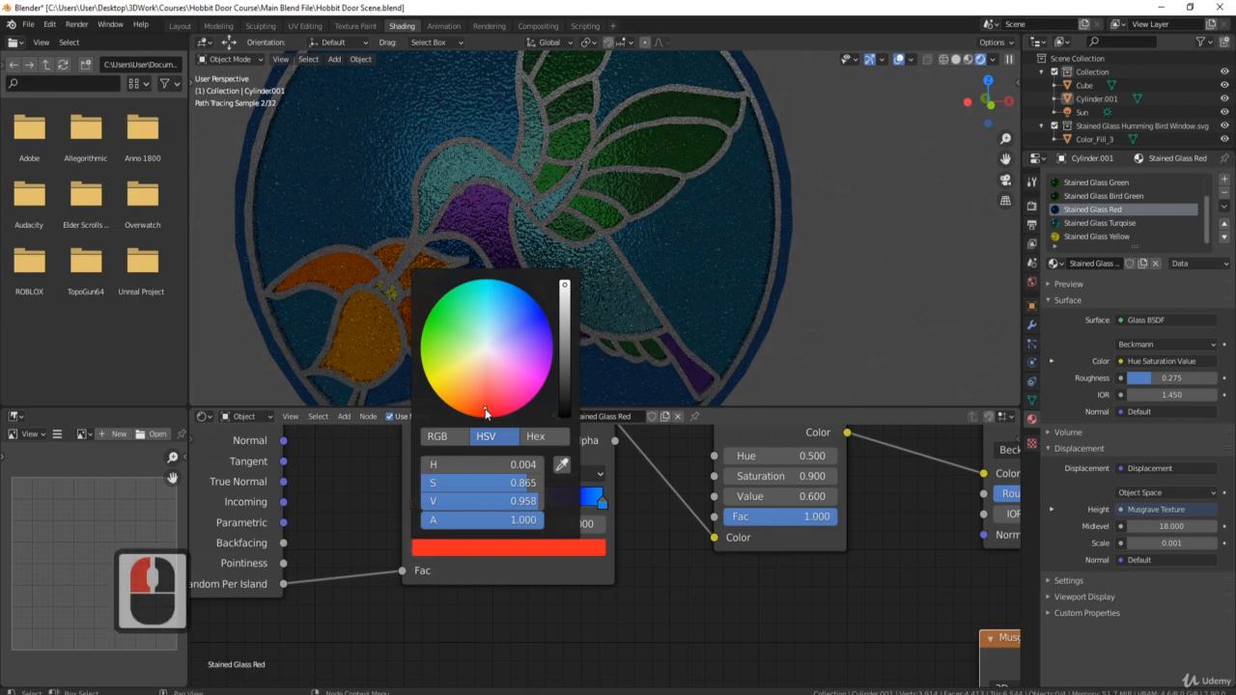
Step: Recolour the last ColorRamp stop of Stained Glass Red to an orange-red with hue 0.011 and saturation 0.751
{"action": "left_click", "coordinate": [600, 500]}
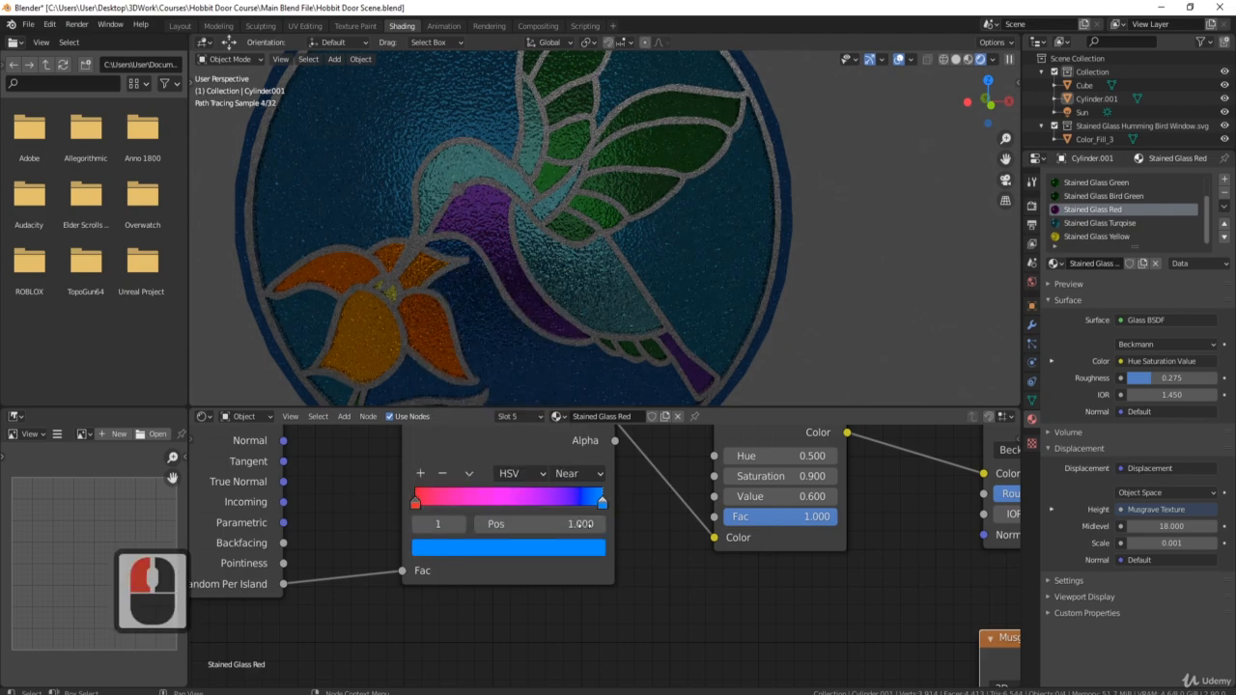
{"action": "left_click", "coordinate": [566, 548]}
{"action": "left_click", "coordinate": [494, 413]}
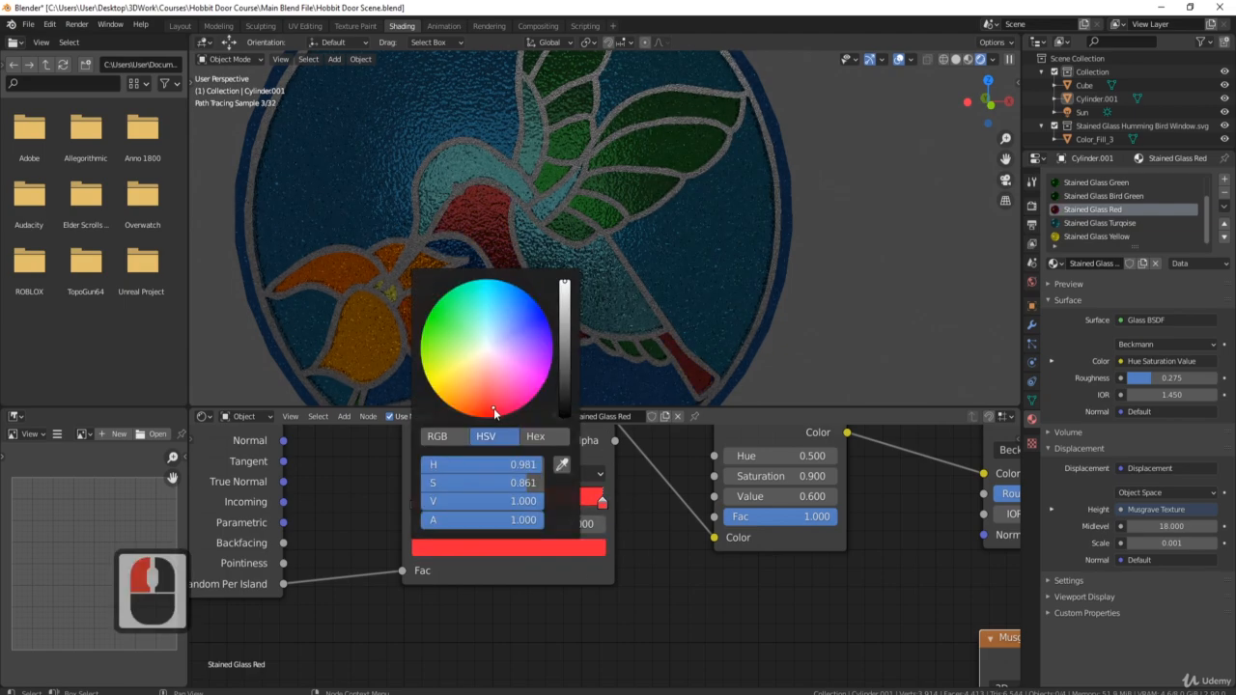
{"action": "mouse_move", "coordinate": [496, 407]}
{"action": "left_mouse_down"}
{"action": "mouse_move", "coordinate": [461, 410]}
{"action": "mouse_move", "coordinate": [436, 384]}
{"action": "mouse_move", "coordinate": [489, 397]}
{"action": "left_mouse_up"}
{"action": "left_click_drag", "start_coordinate": [476, 393], "coordinate": [480, 398]}
{"action": "middle_click_drag", "start_coordinate": [692, 240], "coordinate": [718, 248]}
Step: Darken the last ColorRamp stop of Stained Glass Red to a colour value of 0.537
{"action": "left_click", "coordinate": [602, 506]}
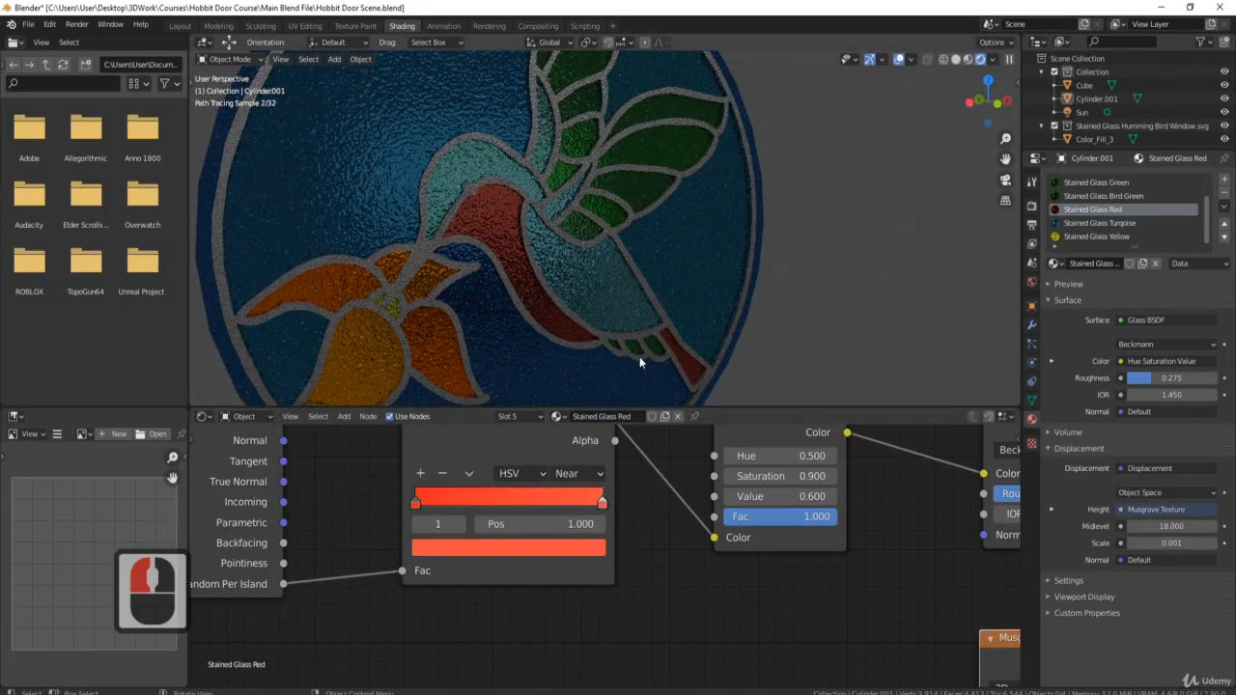
{"action": "left_click", "coordinate": [601, 505]}
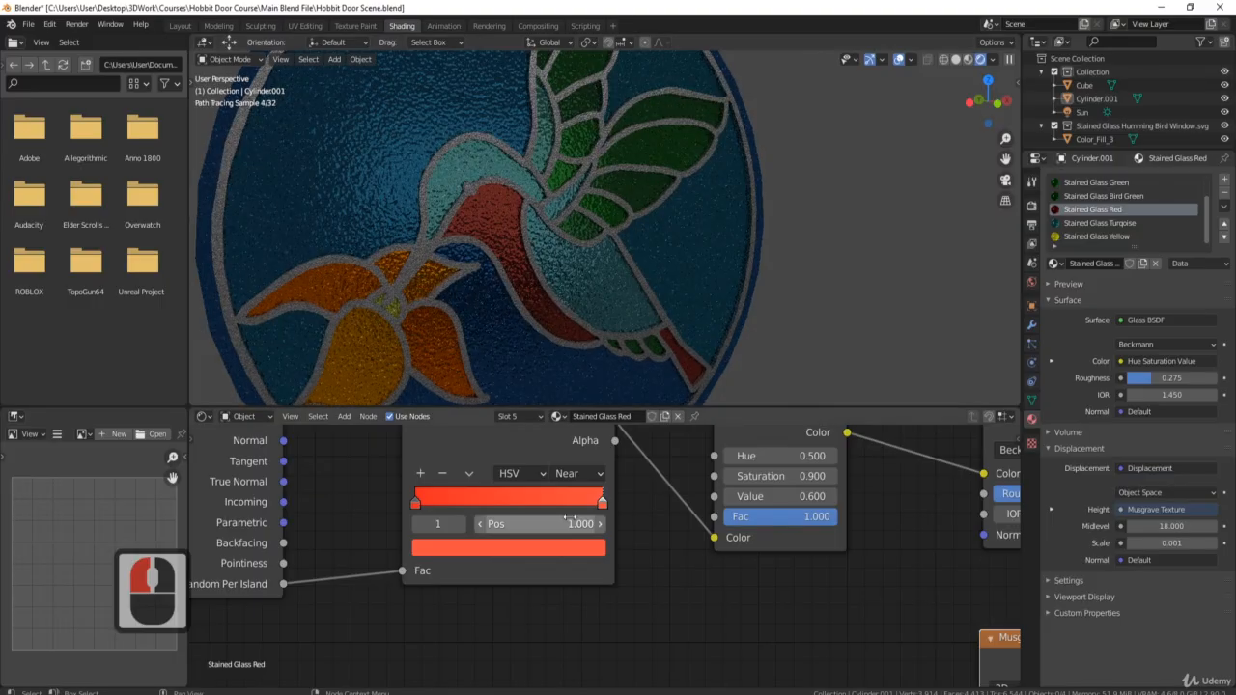
{"action": "left_click", "coordinate": [526, 547]}
{"action": "left_click_drag", "start_coordinate": [565, 284], "coordinate": [566, 341]}
{"action": "mouse_move", "coordinate": [758, 293]}
{"action": "middle_mouse_down"}
{"action": "mouse_move", "coordinate": [715, 303]}
{"action": "mouse_move", "coordinate": [738, 271]}
{"action": "mouse_move", "coordinate": [704, 300]}
{"action": "middle_mouse_up"}
Step: Change the last ColorRamp stop of Stained Glass Red to a light red with hue 0.994, saturation 0.604 and value 0.997
{"action": "left_click", "coordinate": [602, 503]}
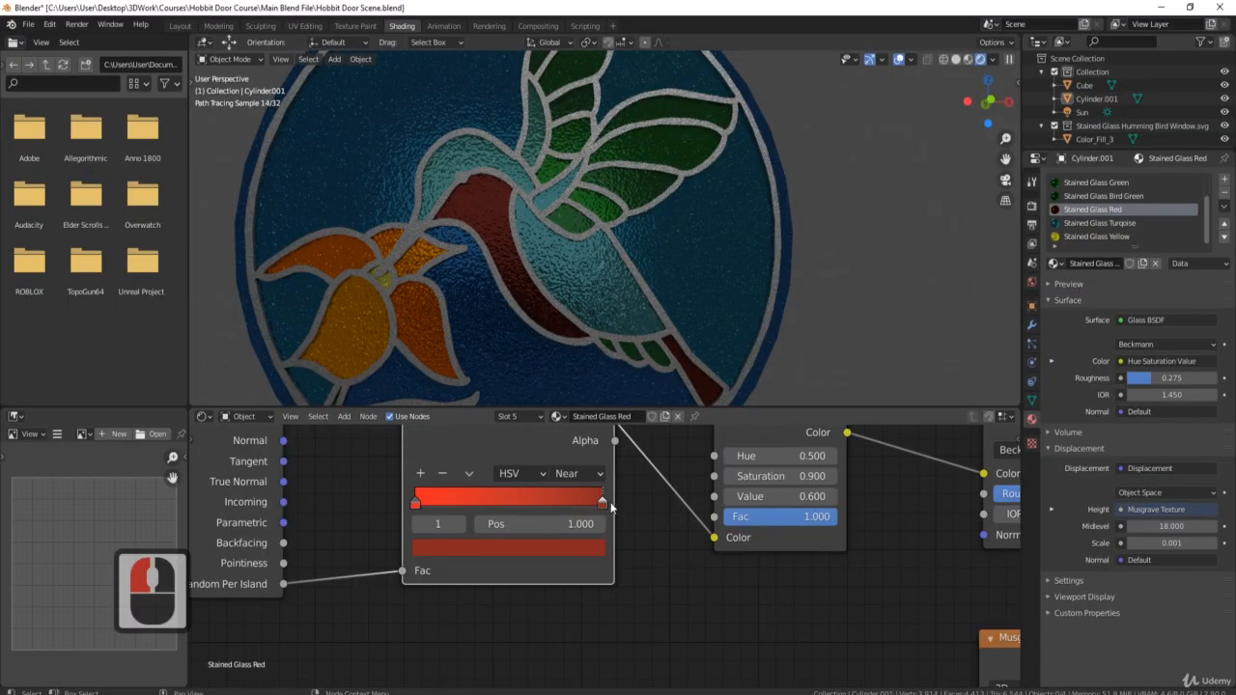
{"action": "left_click", "coordinate": [569, 551]}
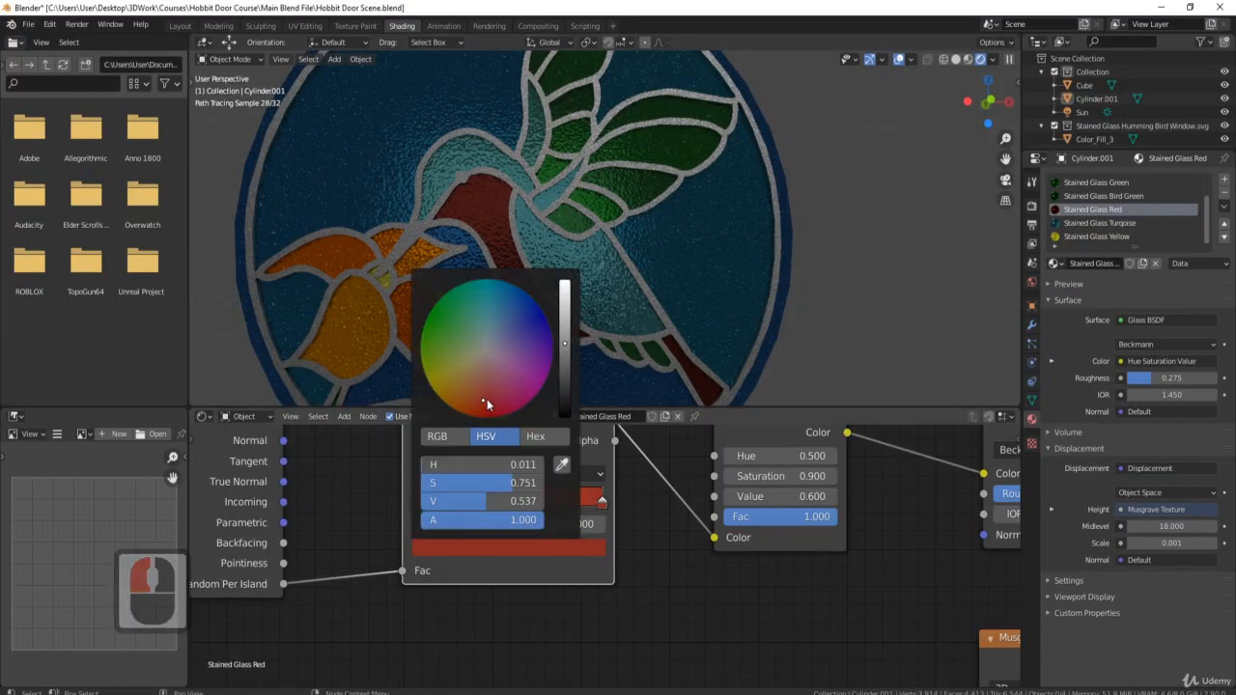
{"action": "mouse_move", "coordinate": [485, 399]}
{"action": "left_mouse_down"}
{"action": "mouse_move", "coordinate": [502, 395]}
{"action": "mouse_move", "coordinate": [482, 380]}
{"action": "mouse_move", "coordinate": [488, 390]}
{"action": "left_mouse_up"}
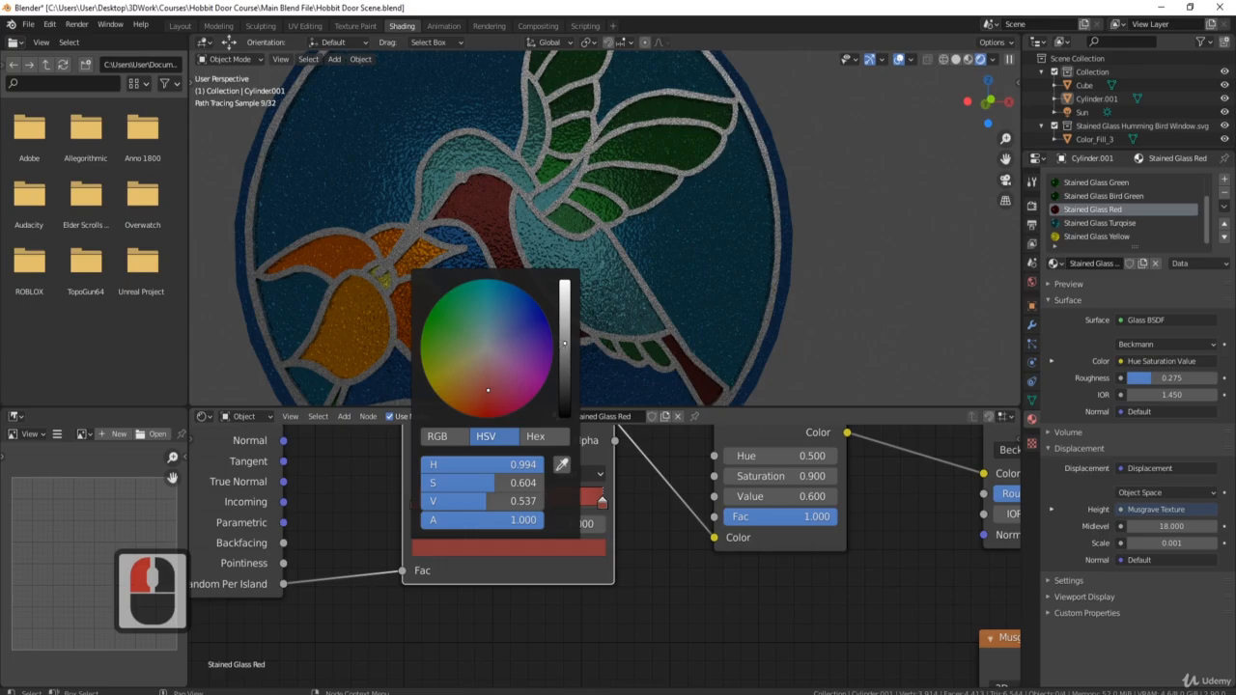
{"action": "left_click_drag", "start_coordinate": [565, 344], "coordinate": [565, 281]}
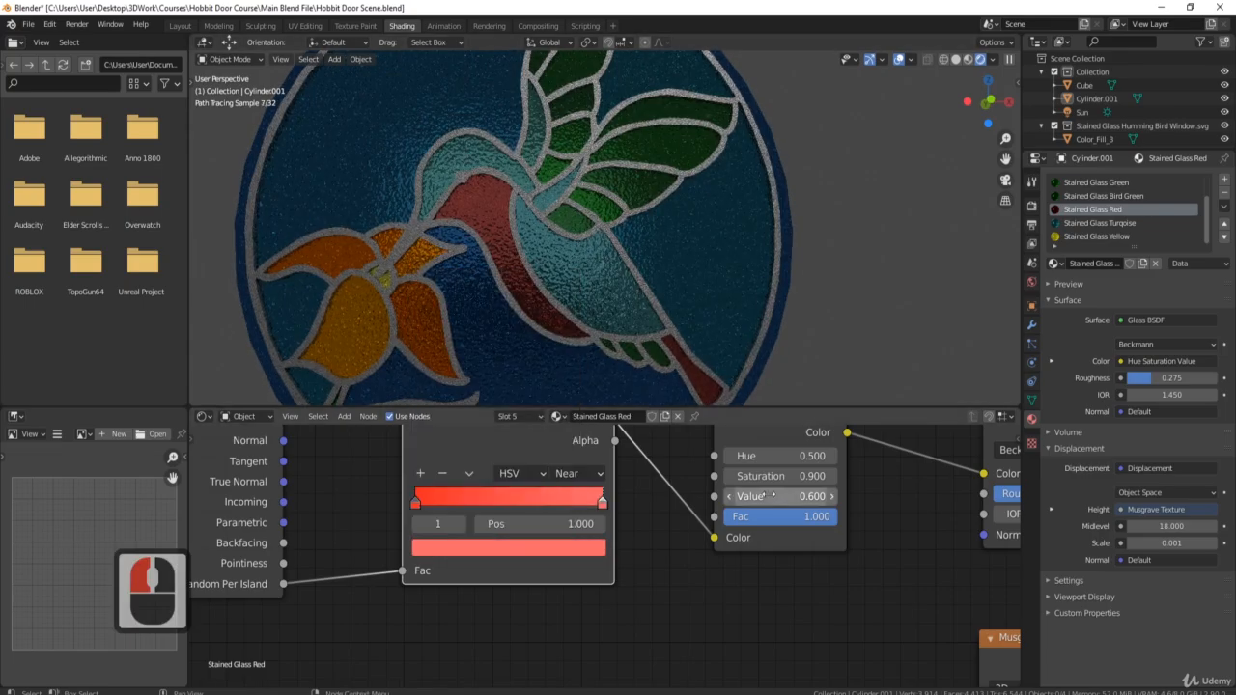
Step: Set the Value of Stained Glass Red's Hue Saturation Value node to 2.000
{"action": "left_click", "coordinate": [772, 495]}
{"action": "type", "text": "2"}
{"action": "key", "text": "Return"}
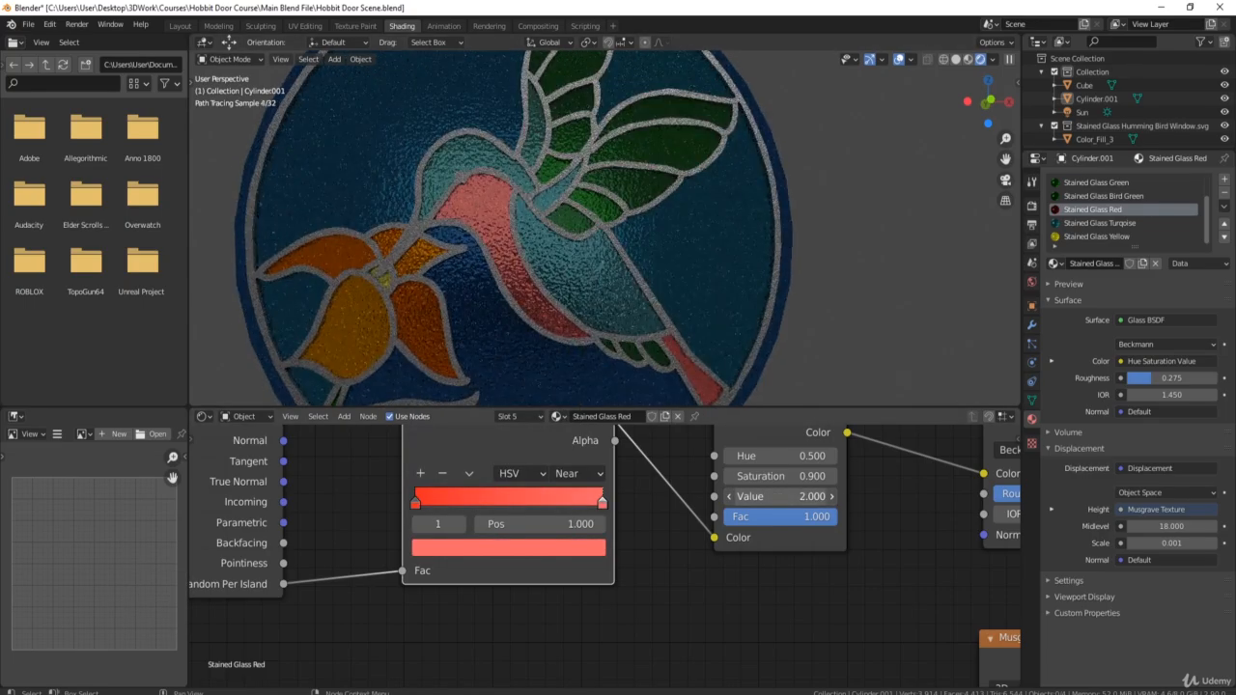
{"action": "middle_click_drag", "start_coordinate": [676, 353], "coordinate": [788, 394]}
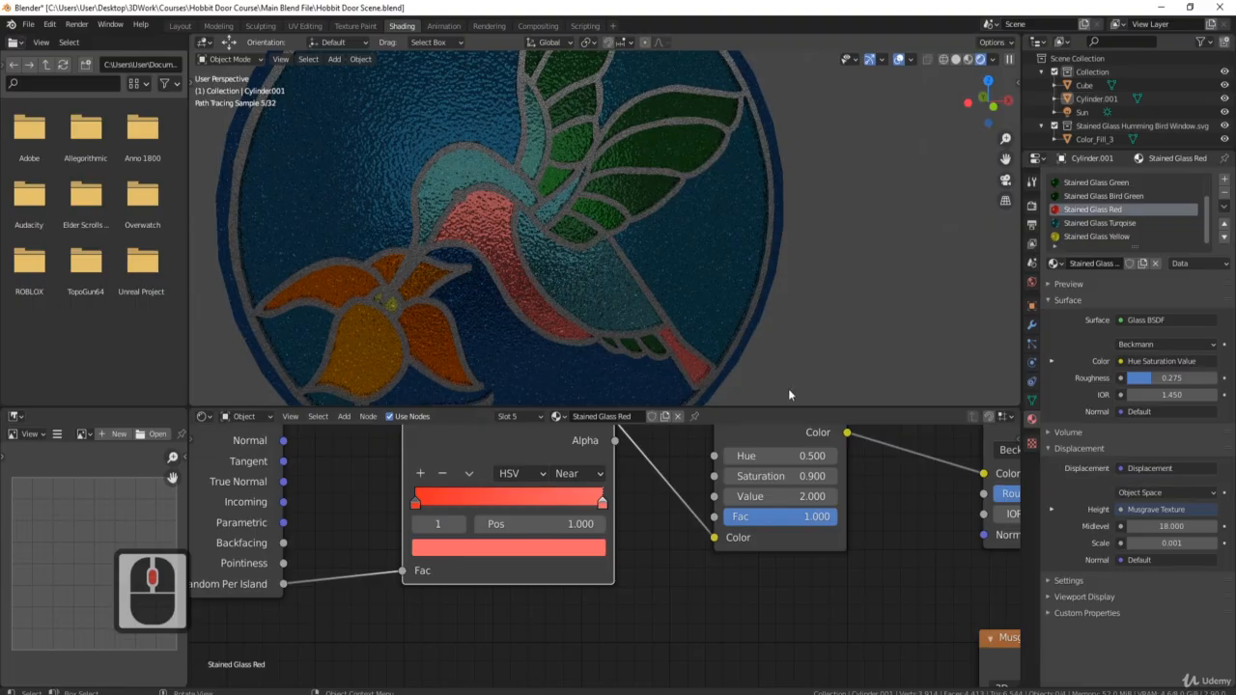
Step: Recolour the last ColorRamp stop of Stained Glass Red to a vivid, saturated red matching the first stop
{"action": "left_click", "coordinate": [602, 503]}
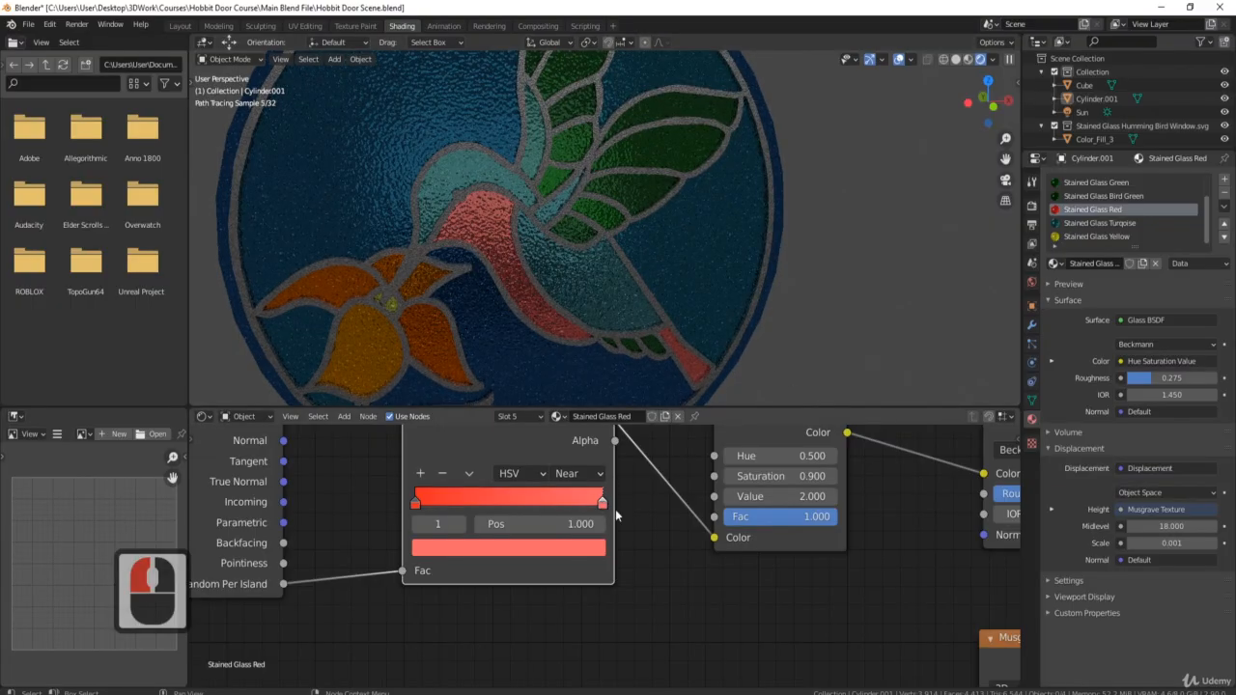
{"action": "left_click", "coordinate": [578, 548]}
{"action": "left_click", "coordinate": [594, 548]}
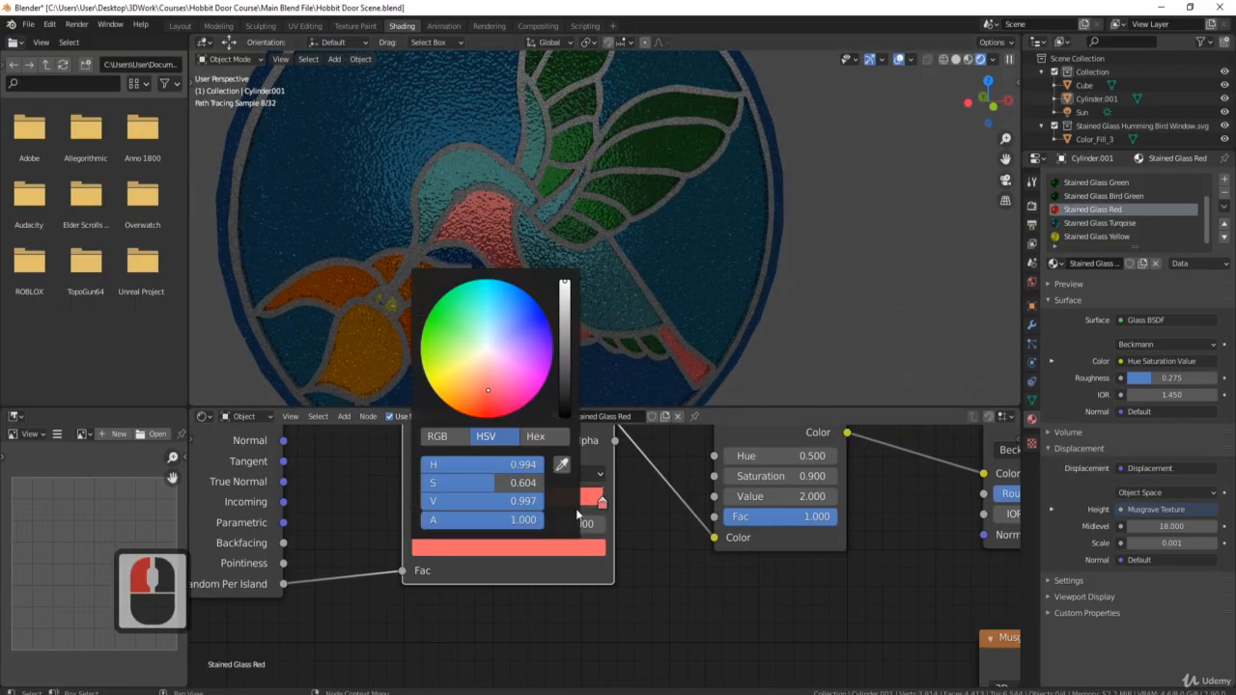
{"action": "left_click_drag", "start_coordinate": [490, 397], "coordinate": [481, 403]}
{"action": "left_click", "coordinate": [836, 274]}
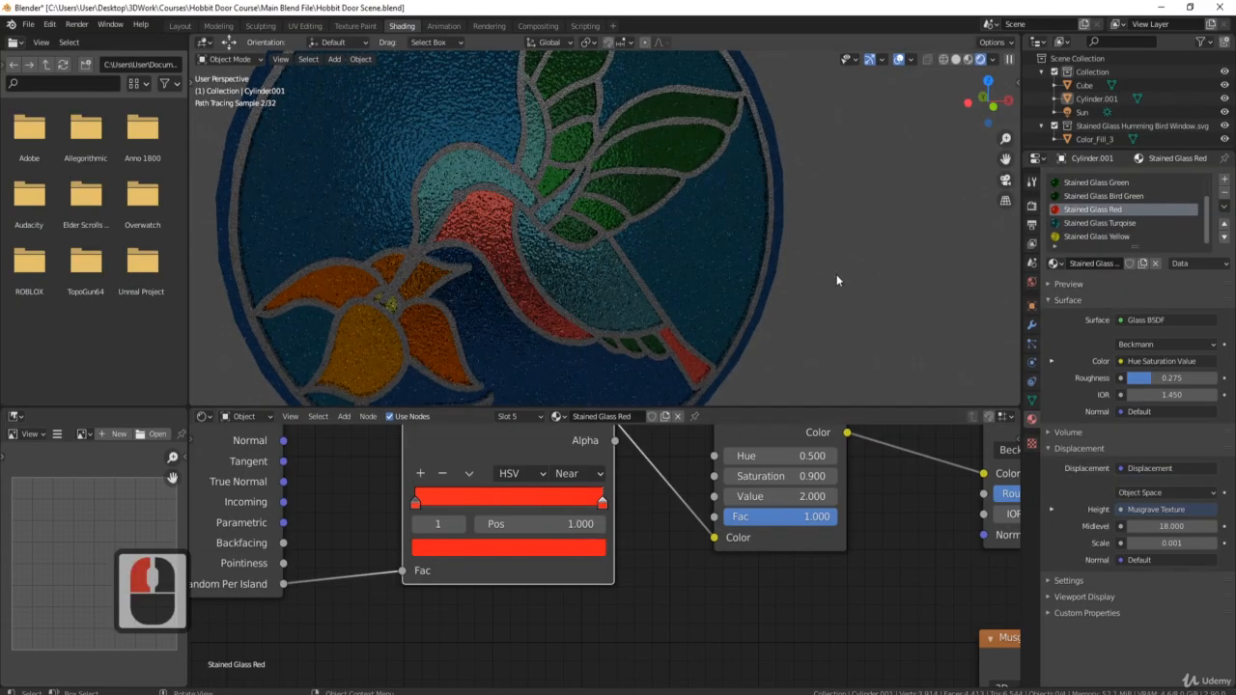
Step: Select the window's metal outlines, Color_Fill_3, and bring the Principled BSDF node of Stained Glass Metal into view
{"action": "middle_click_drag", "start_coordinate": [780, 275], "coordinate": [807, 263]}
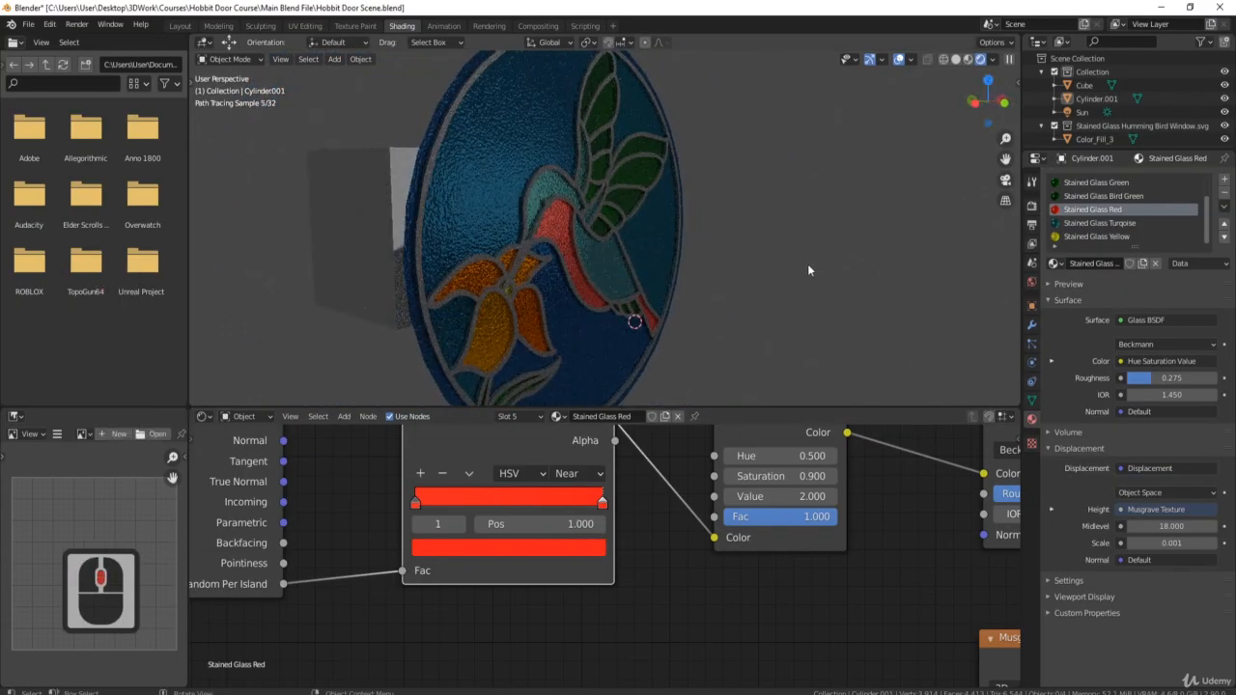
{"action": "middle_click_drag", "start_coordinate": [718, 237], "coordinate": [734, 220]}
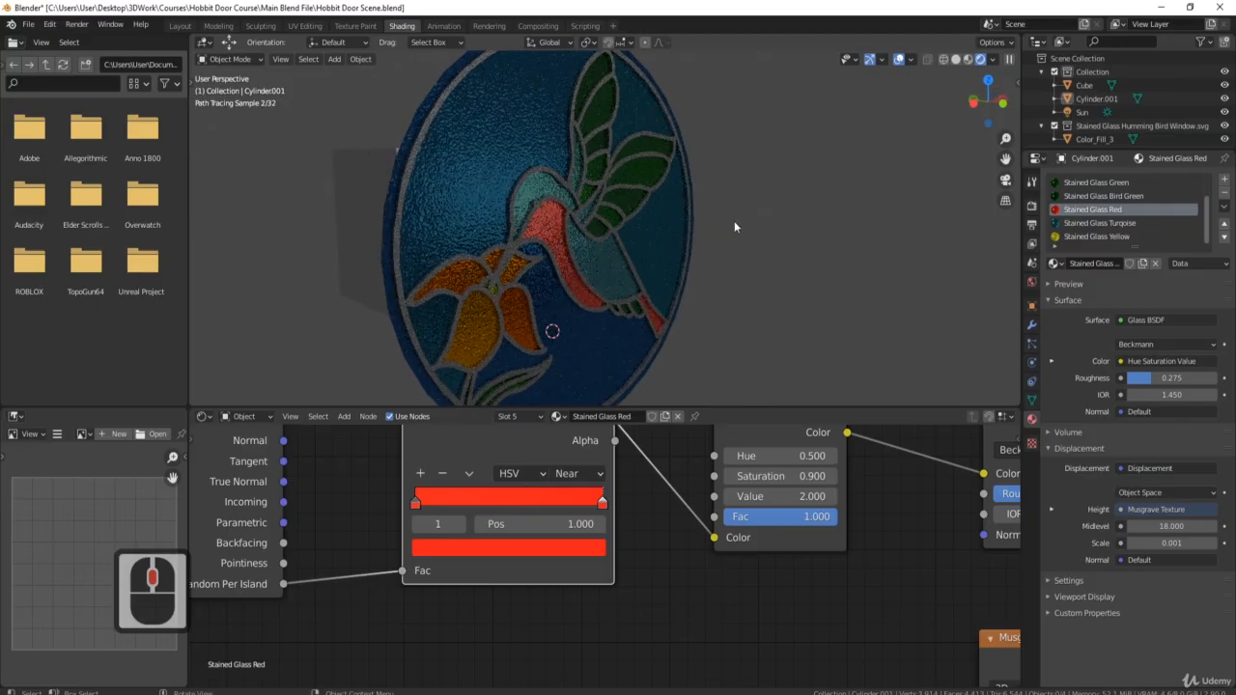
{"action": "middle_click_drag", "start_coordinate": [604, 239], "coordinate": [612, 209]}
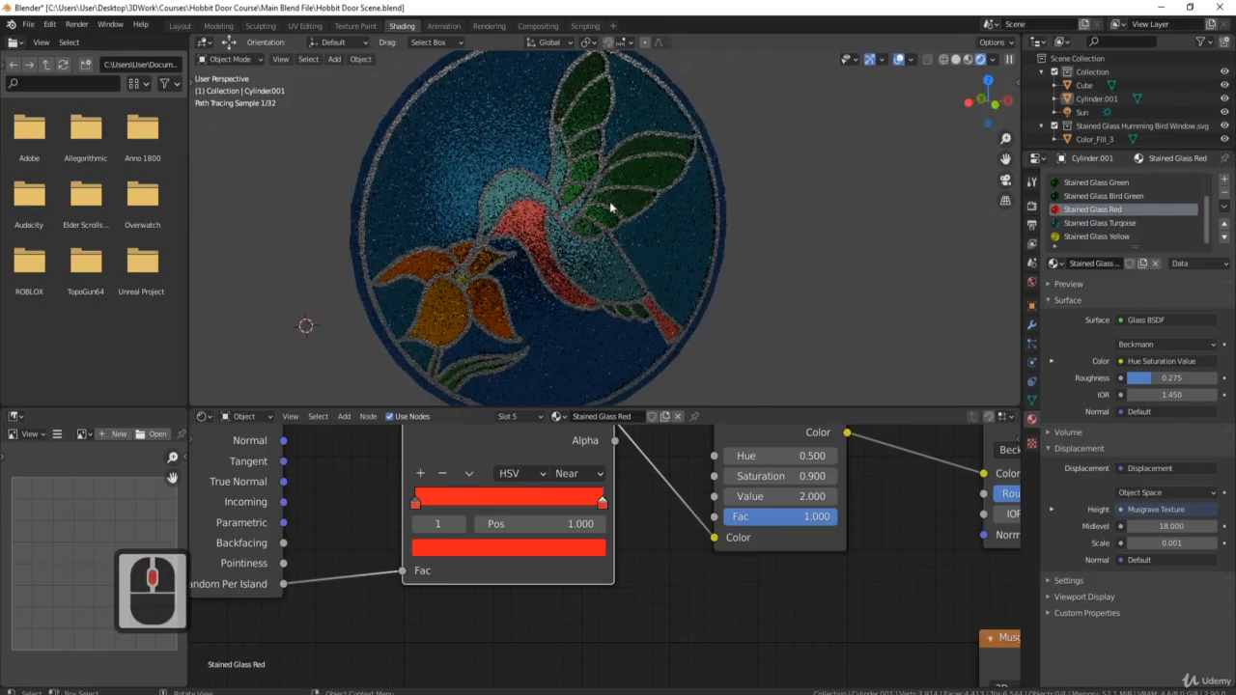
{"action": "left_click", "coordinate": [626, 244]}
{"action": "scroll", "coordinate": [775, 535], "scroll_direction": "down", "scroll_amount": 5}
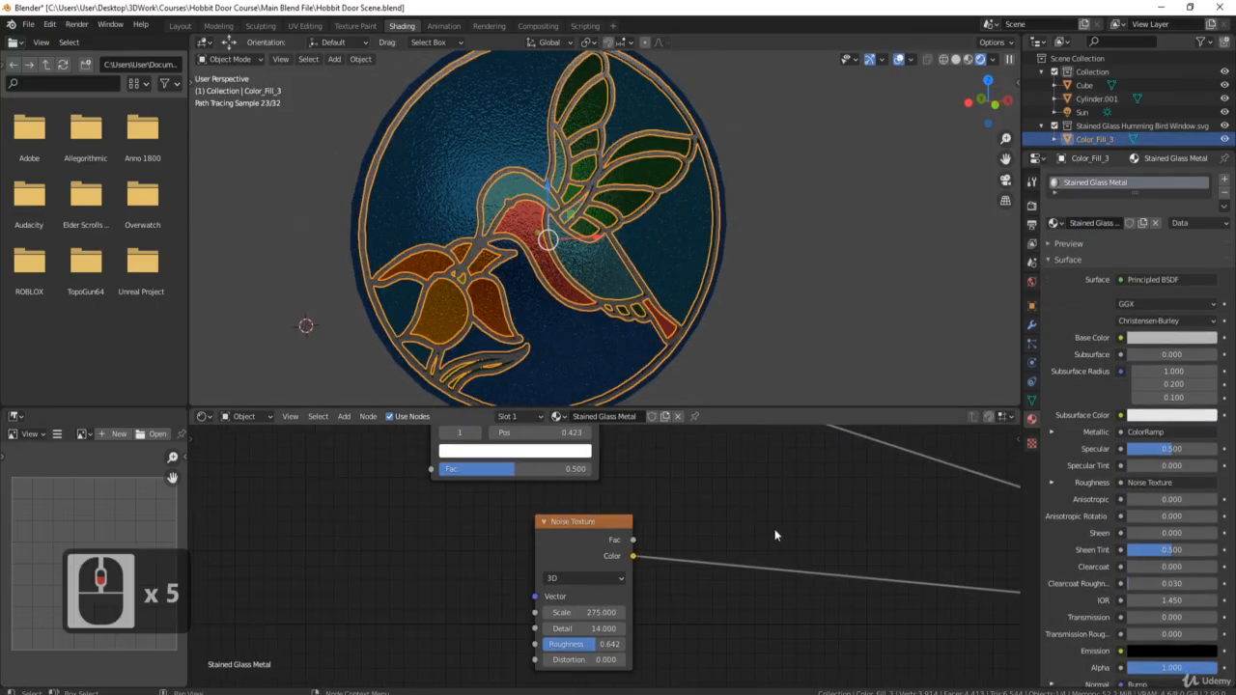
{"action": "middle_click_drag", "start_coordinate": [814, 501], "coordinate": [766, 563]}
{"action": "middle_click_drag", "start_coordinate": [676, 529], "coordinate": [581, 556]}
{"action": "middle_click_drag", "start_coordinate": [768, 571], "coordinate": [531, 538]}
{"action": "scroll", "coordinate": [706, 575], "scroll_direction": "down", "scroll_amount": 3}
{"action": "scroll", "coordinate": [911, 571], "scroll_direction": "up", "scroll_amount": 4}
{"action": "scroll", "coordinate": [911, 575], "scroll_direction": "up", "scroll_amount": 1}
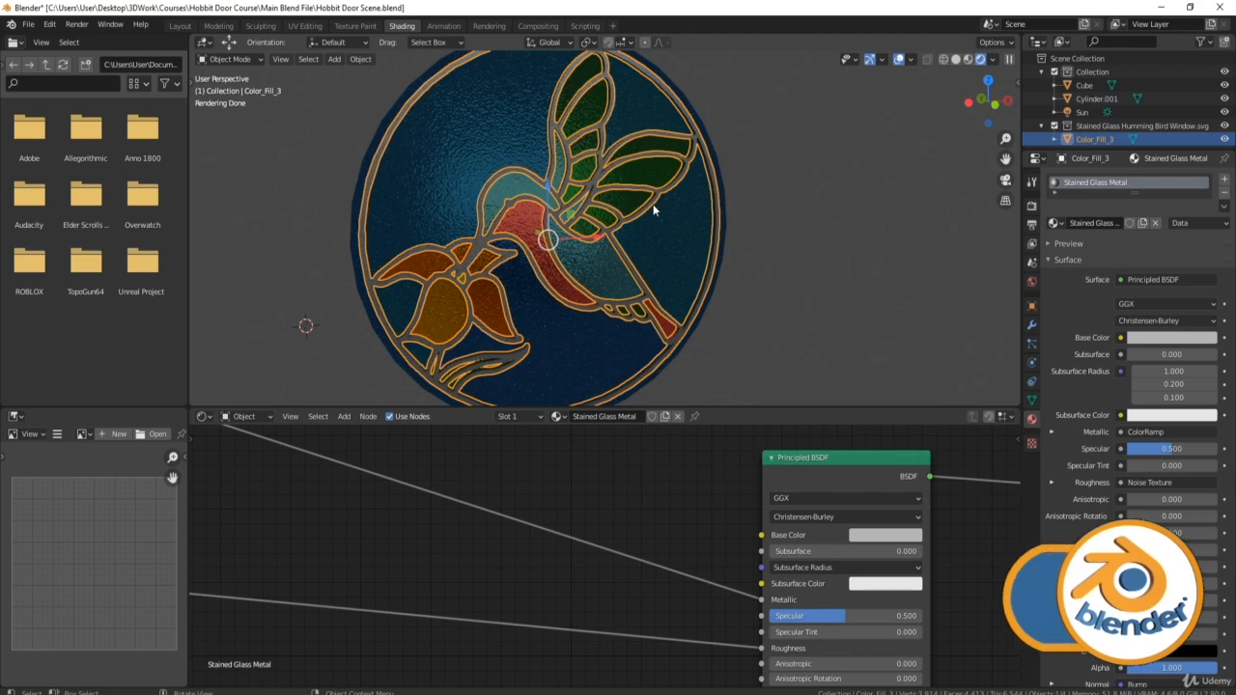
Step: Deselect all objects and darken the Principled BSDF base colour of Stained Glass Metal to a grey with value 0.485
{"action": "key", "text": "a"}
{"action": "key", "text": "a"}
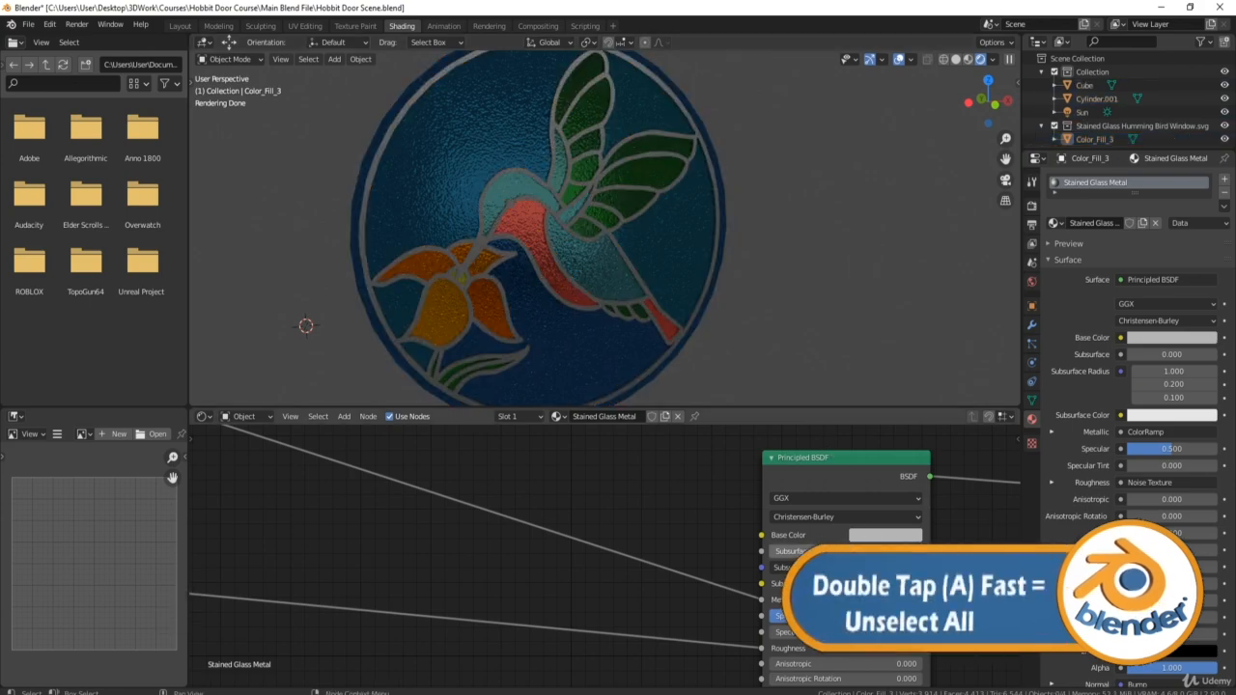
{"action": "left_click", "coordinate": [897, 540]}
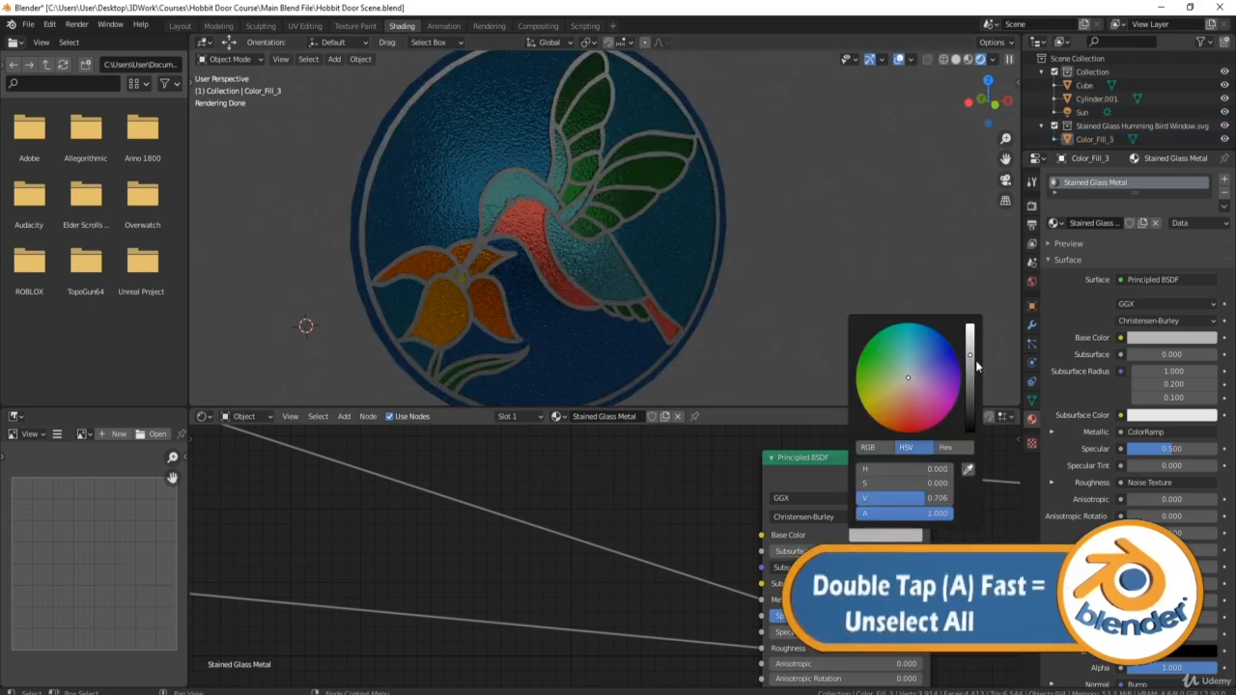
{"action": "mouse_move", "coordinate": [969, 359]}
{"action": "left_mouse_down"}
{"action": "mouse_move", "coordinate": [969, 401]}
{"action": "mouse_move", "coordinate": [970, 379]}
{"action": "left_mouse_up"}
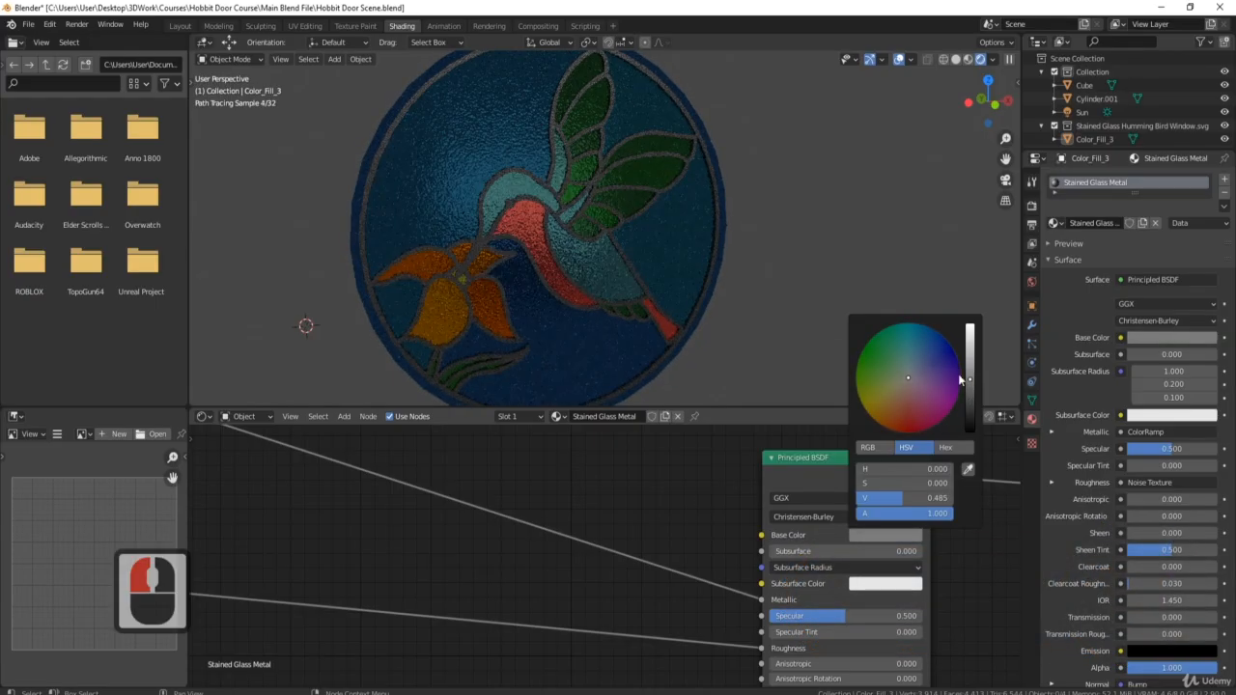
{"action": "middle_click_drag", "start_coordinate": [687, 293], "coordinate": [605, 280]}
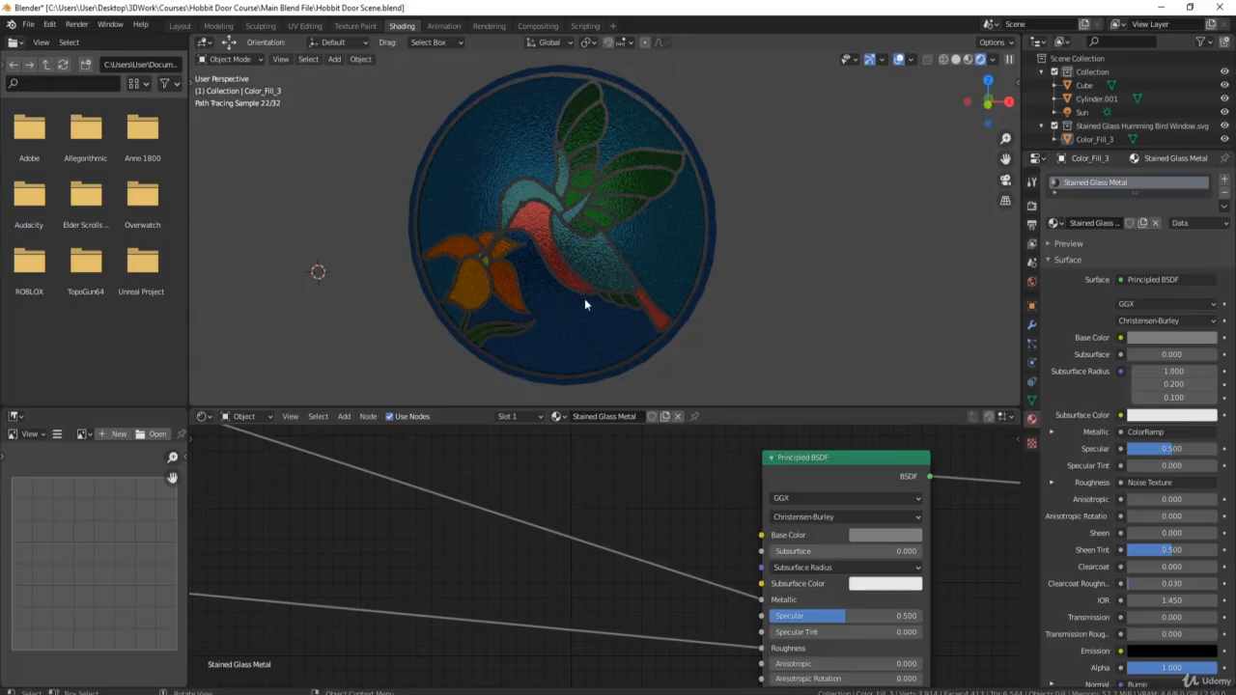
{"action": "mouse_move", "coordinate": [445, 204]}
{"action": "middle_mouse_down"}
{"action": "mouse_move", "coordinate": [492, 193]}
{"action": "mouse_move", "coordinate": [640, 201]}
{"action": "mouse_move", "coordinate": [704, 207]}
{"action": "mouse_move", "coordinate": [706, 228]}
{"action": "middle_mouse_up"}
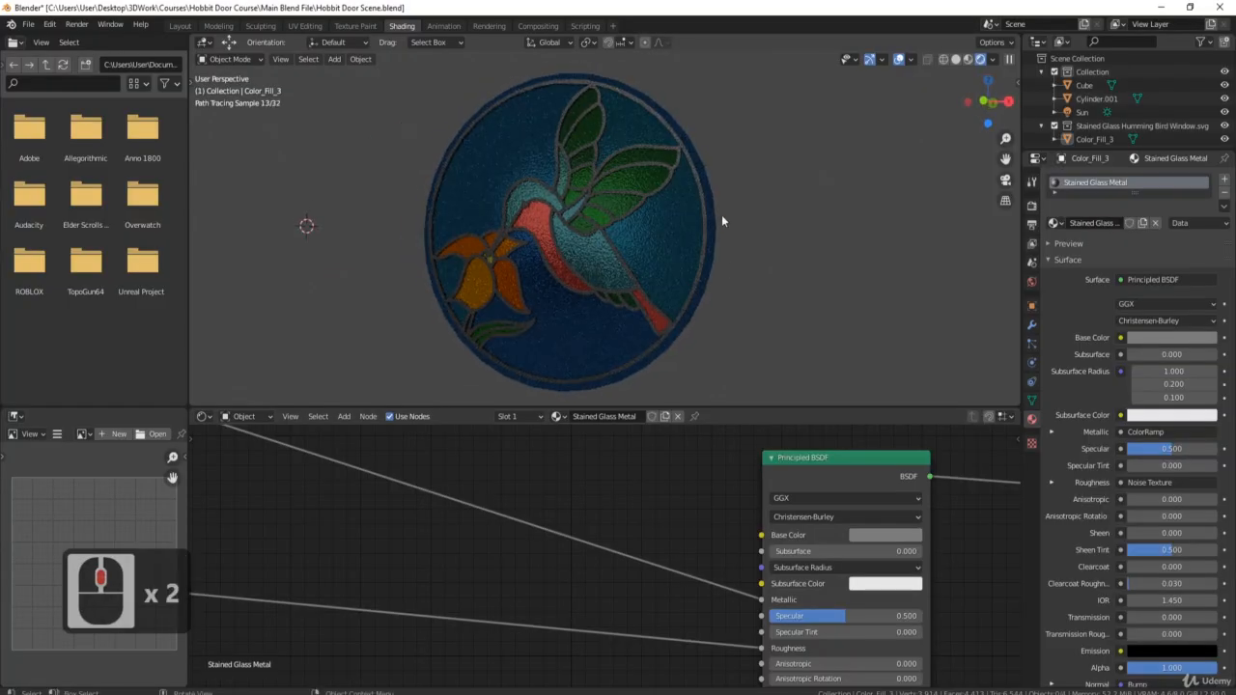